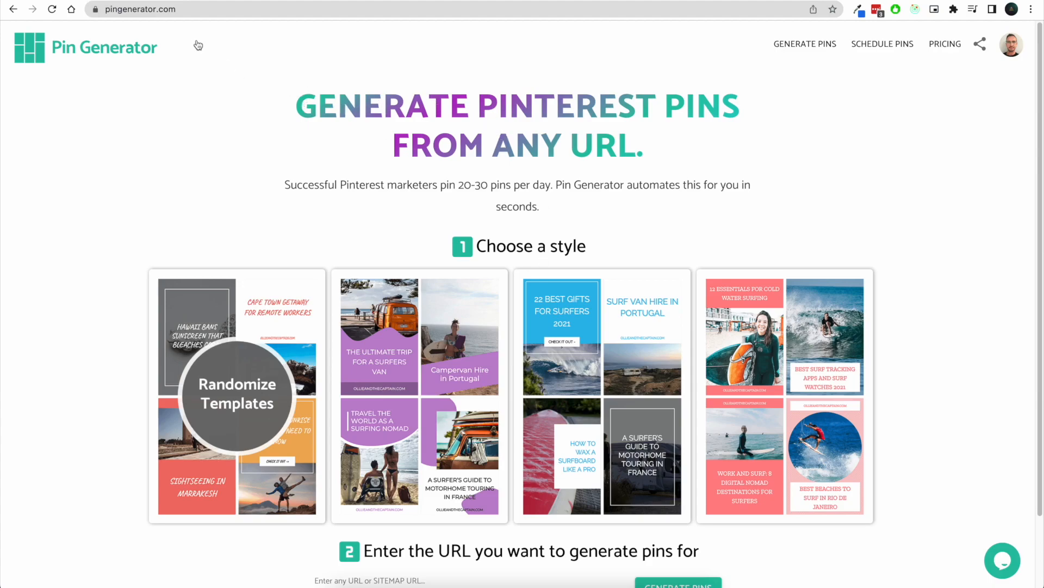
- Choose the Randomize Templates style for the pins to generate
{"action": "scroll", "coordinate": [283, 261], "scroll_direction": "down", "scroll_amount": 3}
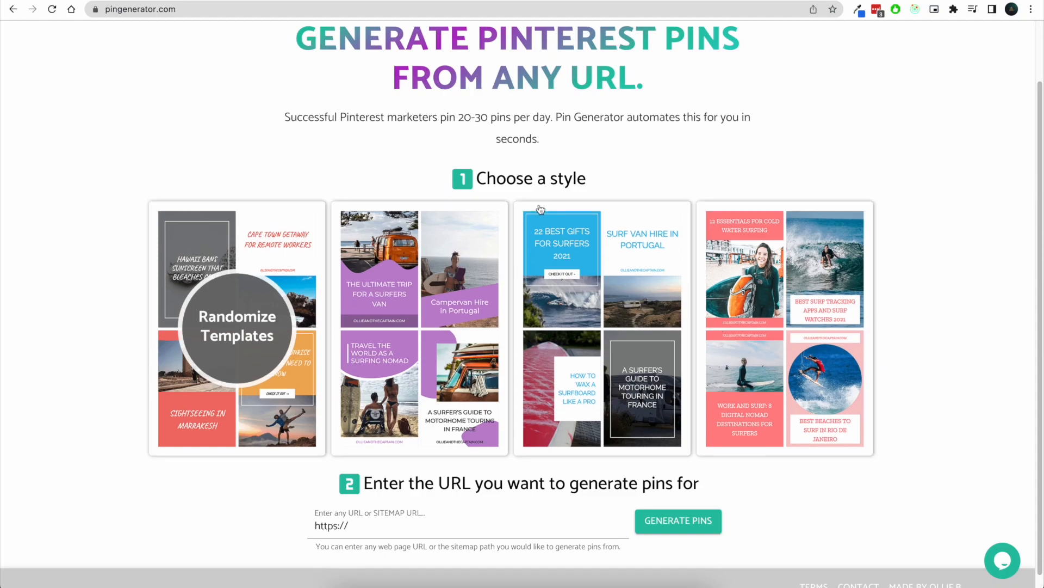
{"action": "scroll", "coordinate": [451, 283], "scroll_direction": "up", "scroll_amount": 3}
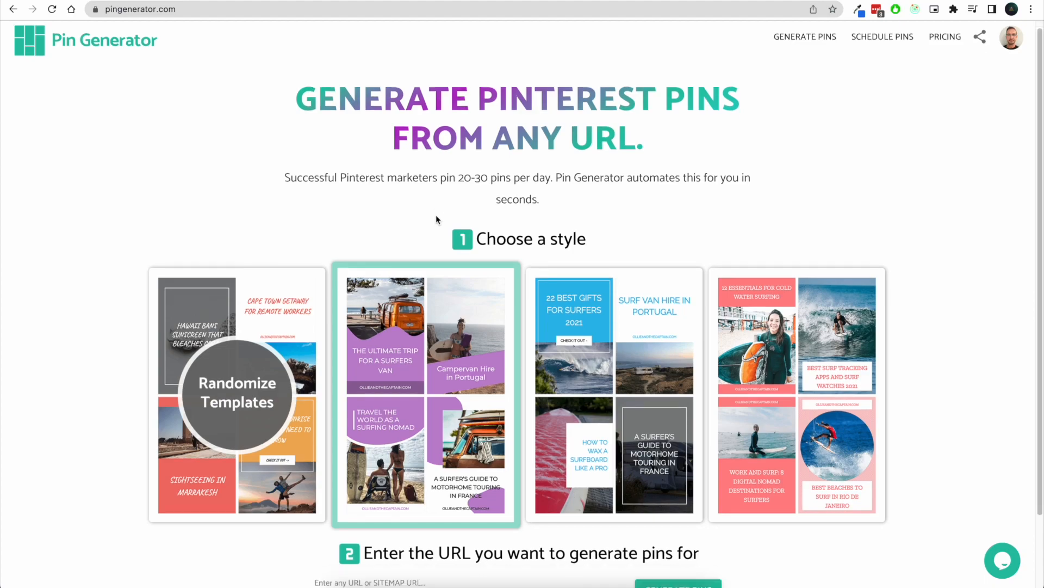
{"action": "scroll", "coordinate": [435, 228], "scroll_direction": "down", "scroll_amount": 2}
{"action": "left_click", "coordinate": [264, 300]}
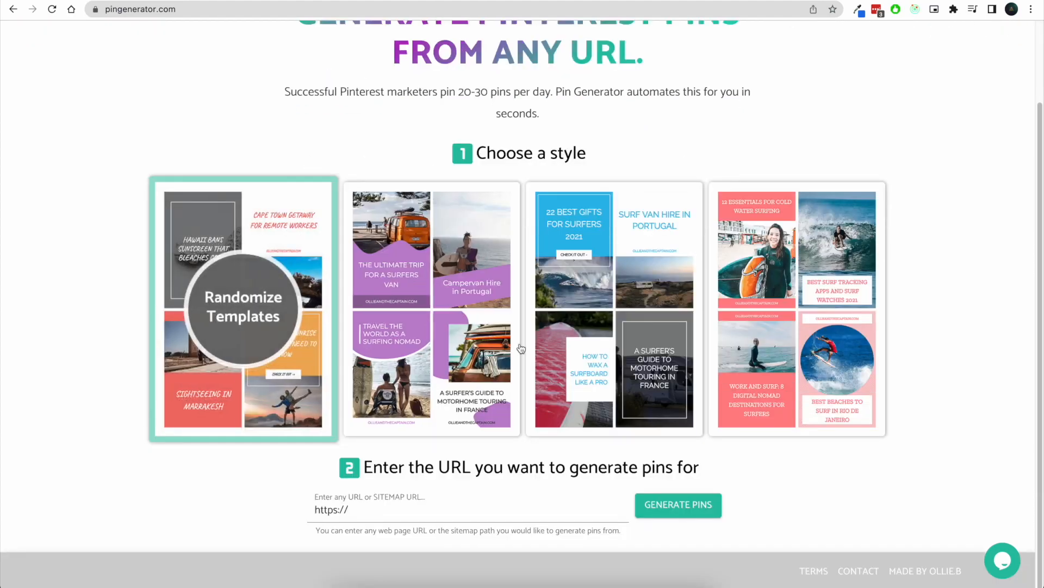
{"action": "left_click", "coordinate": [453, 506]}
{"action": "left_click", "coordinate": [245, 518]}
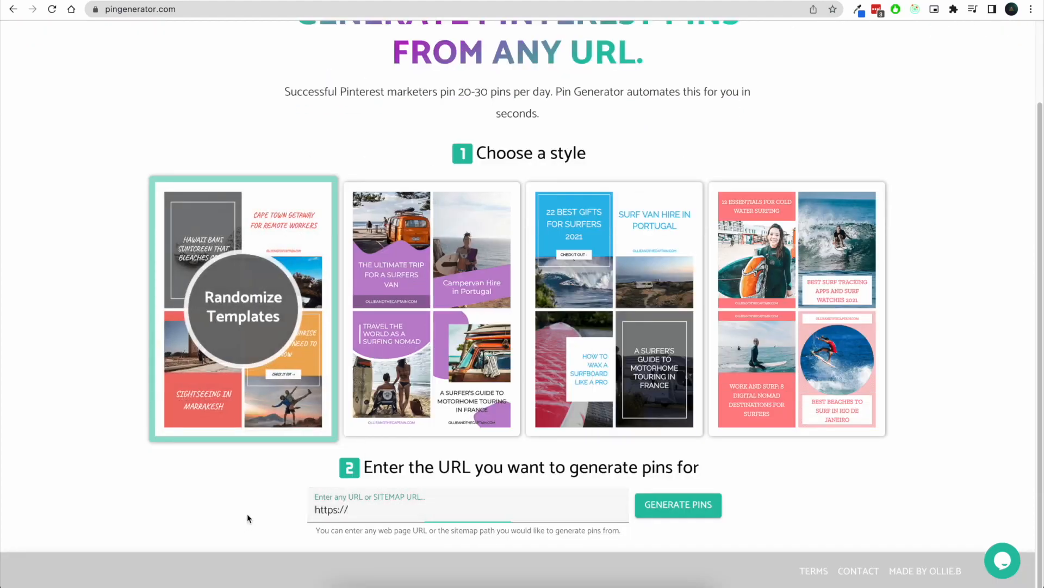
{"action": "left_click", "coordinate": [449, 514]}
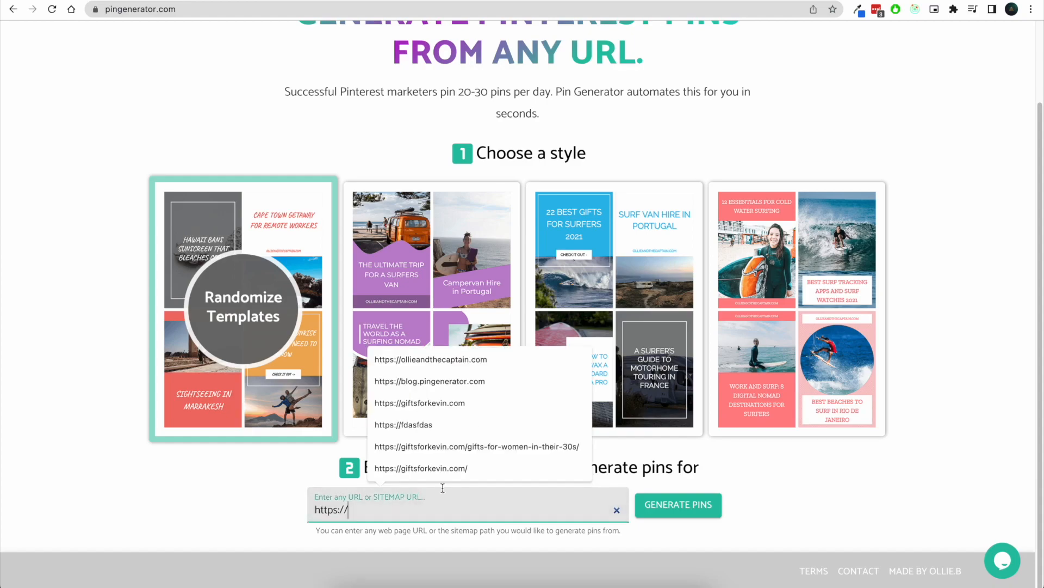
{"action": "left_click", "coordinate": [467, 359]}
{"action": "left_click", "coordinate": [694, 508]}
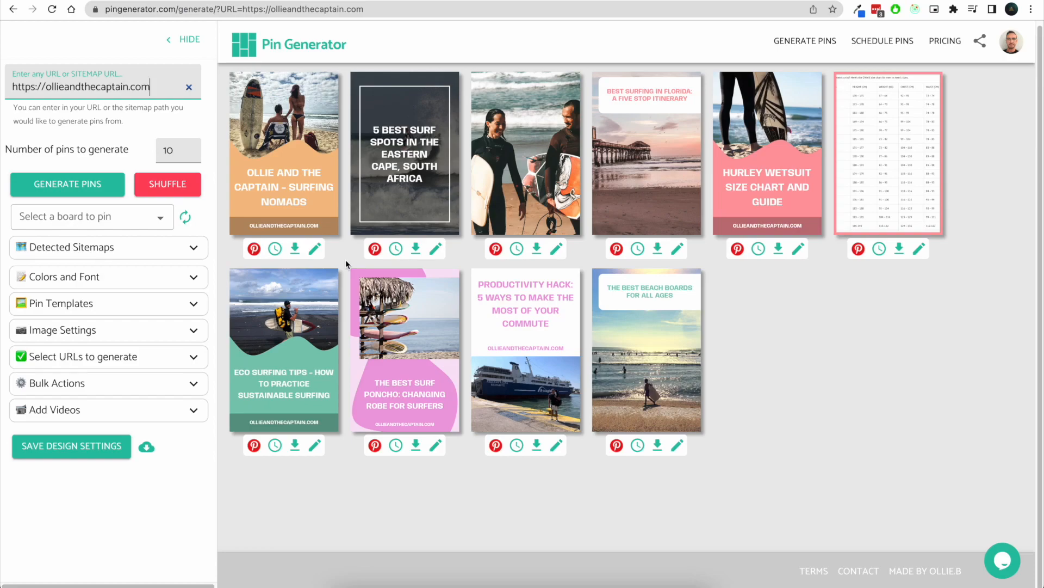
{"action": "left_click", "coordinate": [791, 351]}
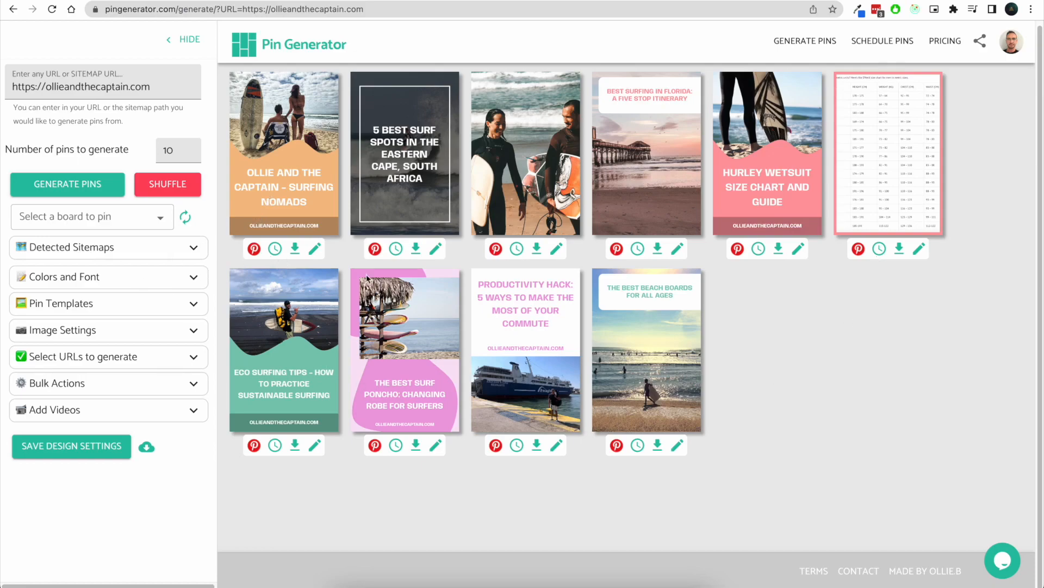
- Shuffle the designs of the generated pins twice, keeping the number of pins to generate at 10
{"action": "left_click_drag", "start_coordinate": [174, 150], "coordinate": [145, 155]}
{"action": "left_click", "coordinate": [218, 188]}
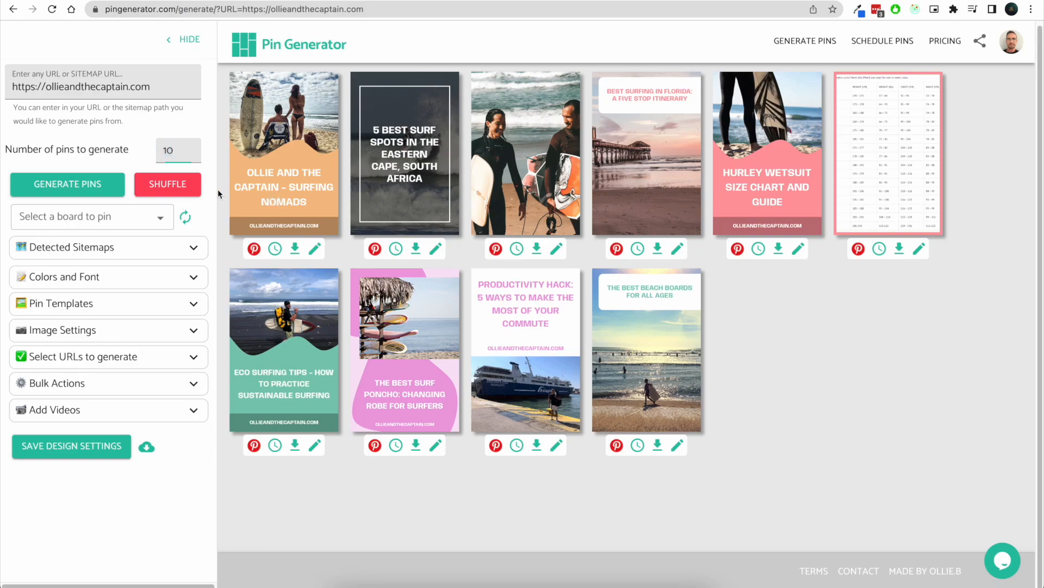
{"action": "left_click", "coordinate": [189, 187]}
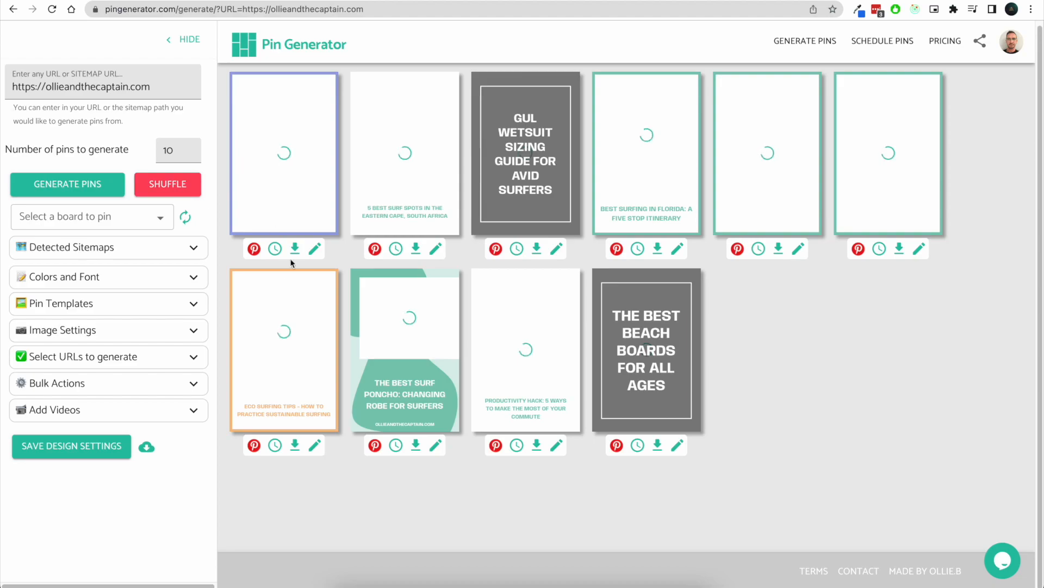
{"action": "left_click", "coordinate": [175, 193]}
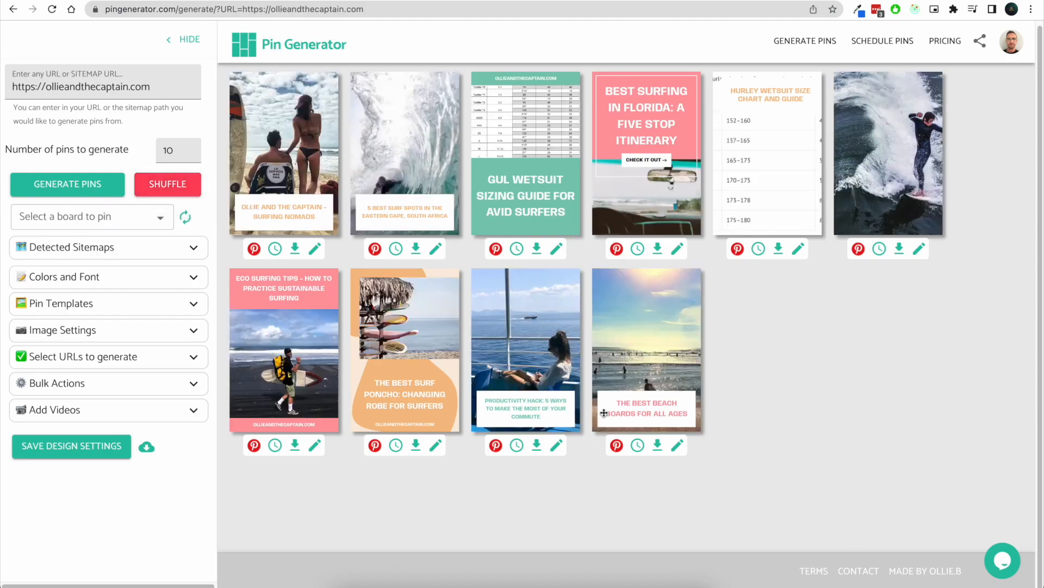
- Check the entered source URL and examine the sitemaps detected for the site
{"action": "left_click", "coordinate": [180, 90]}
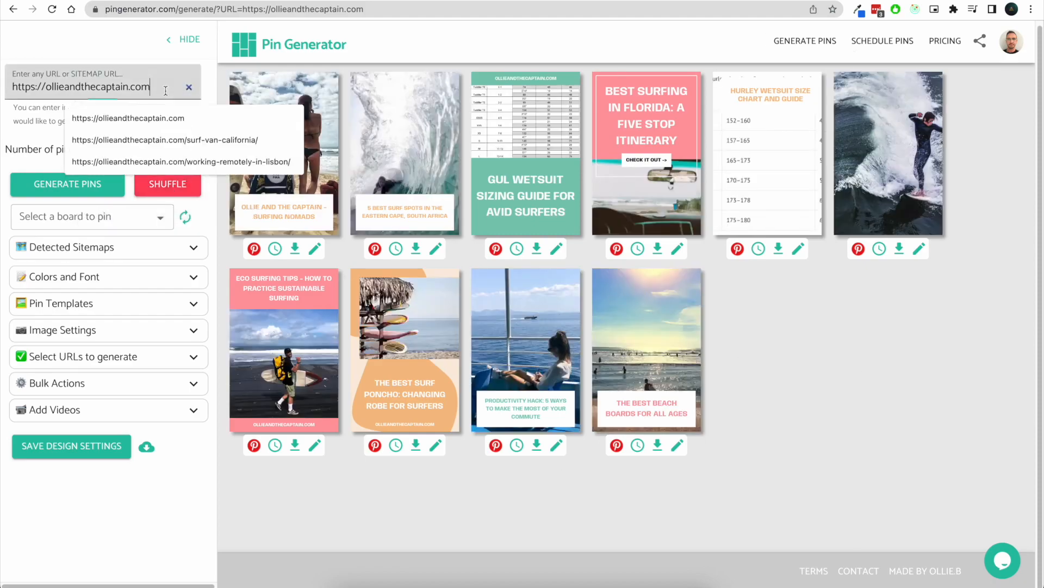
{"action": "left_click", "coordinate": [220, 244]}
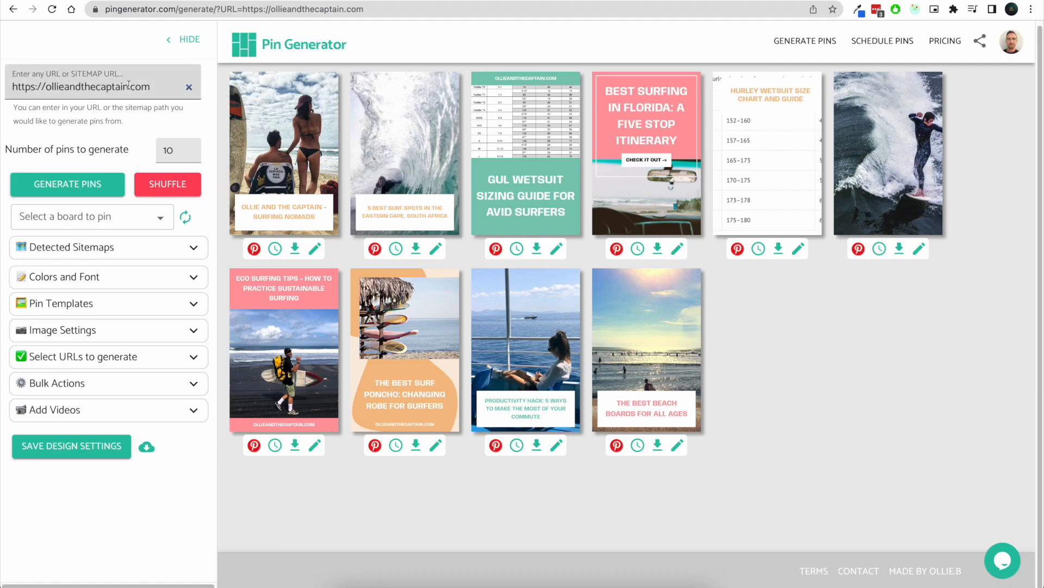
{"action": "left_click_drag", "start_coordinate": [153, 86], "coordinate": [11, 88]}
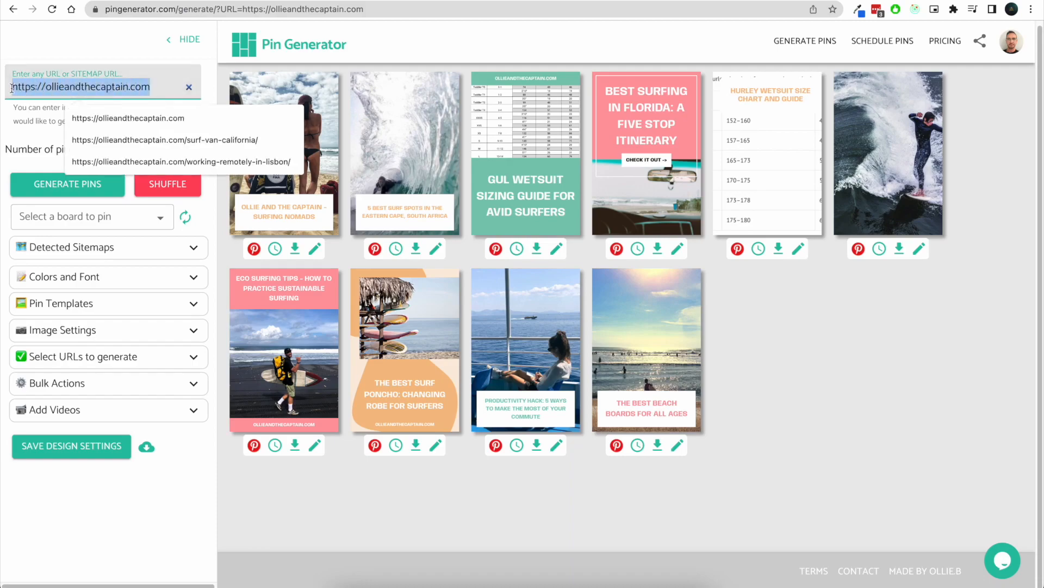
{"action": "left_click", "coordinate": [221, 86]}
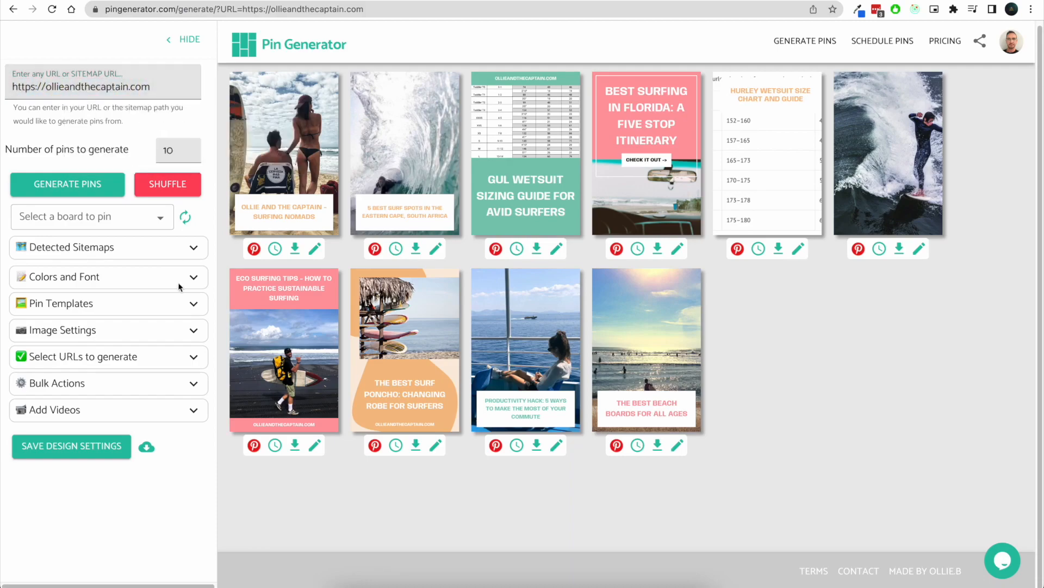
{"action": "left_click", "coordinate": [183, 253]}
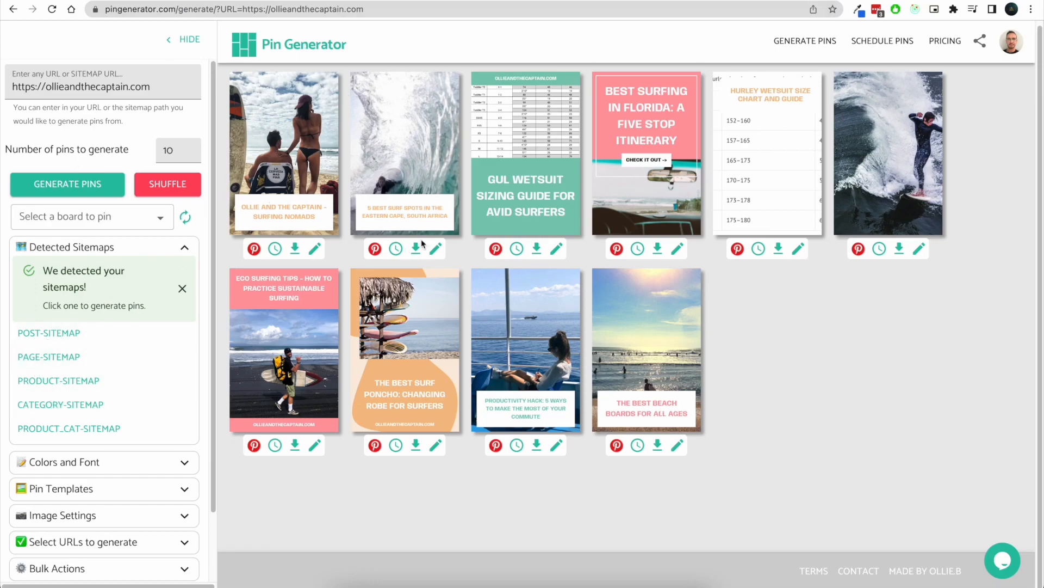
{"action": "left_click", "coordinate": [184, 248]}
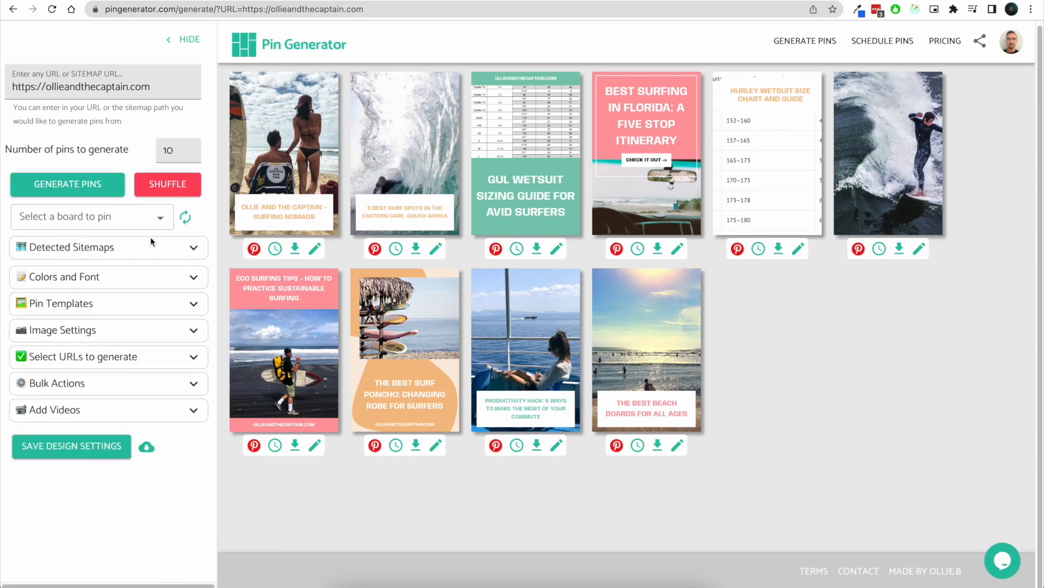
- Deselect all URLs to generate, then tick only /surf-spots-in-the-eastern-cape/, /surfing-in-florida/ and /hurley-wetsuit-size-chart/
{"action": "left_click", "coordinate": [190, 362]}
{"action": "scroll", "coordinate": [180, 380], "scroll_direction": "down", "scroll_amount": 2}
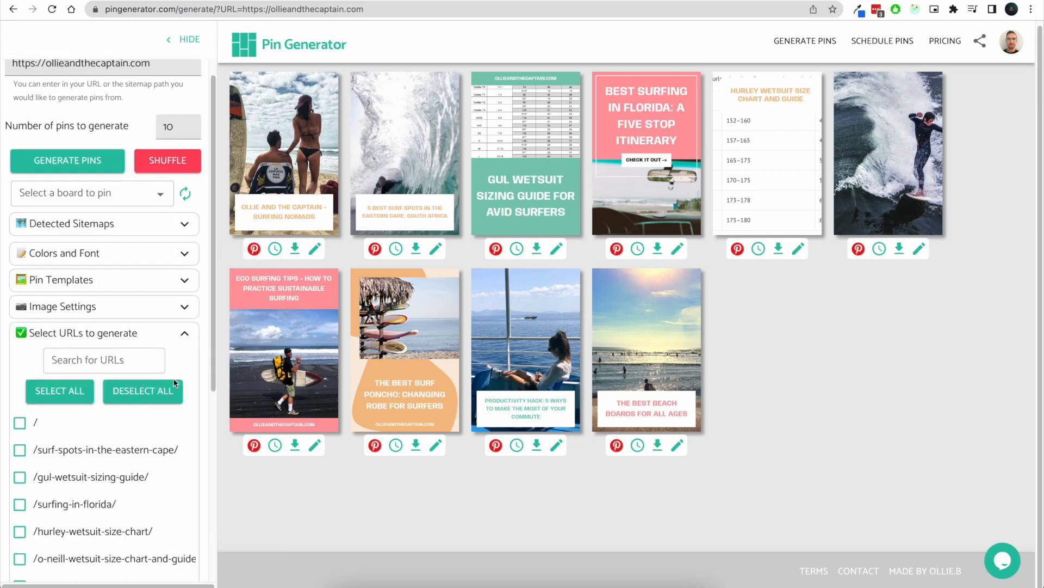
{"action": "scroll", "coordinate": [175, 393], "scroll_direction": "down", "scroll_amount": 1}
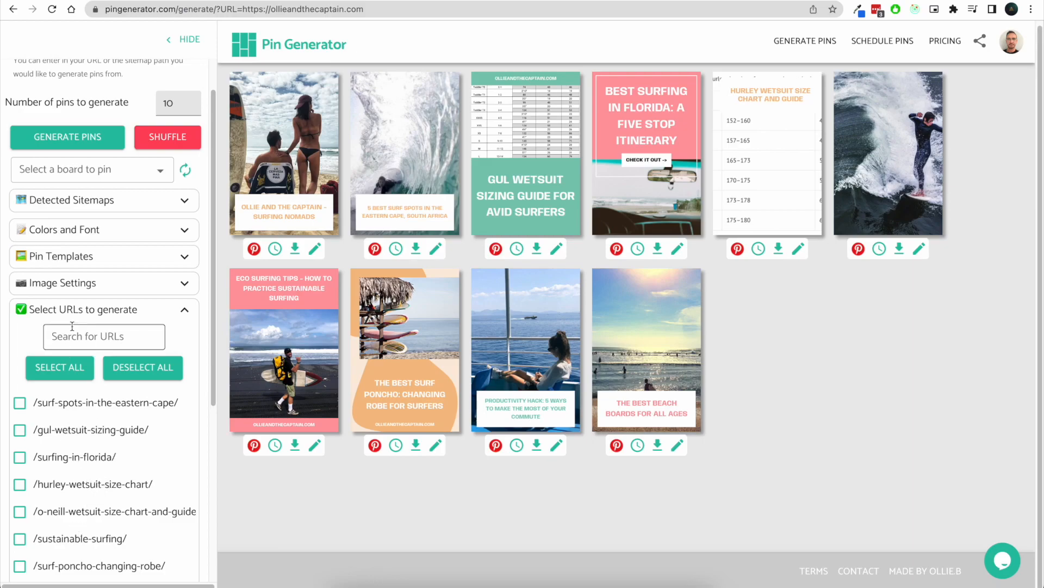
{"action": "left_click_drag", "start_coordinate": [32, 309], "coordinate": [146, 315]}
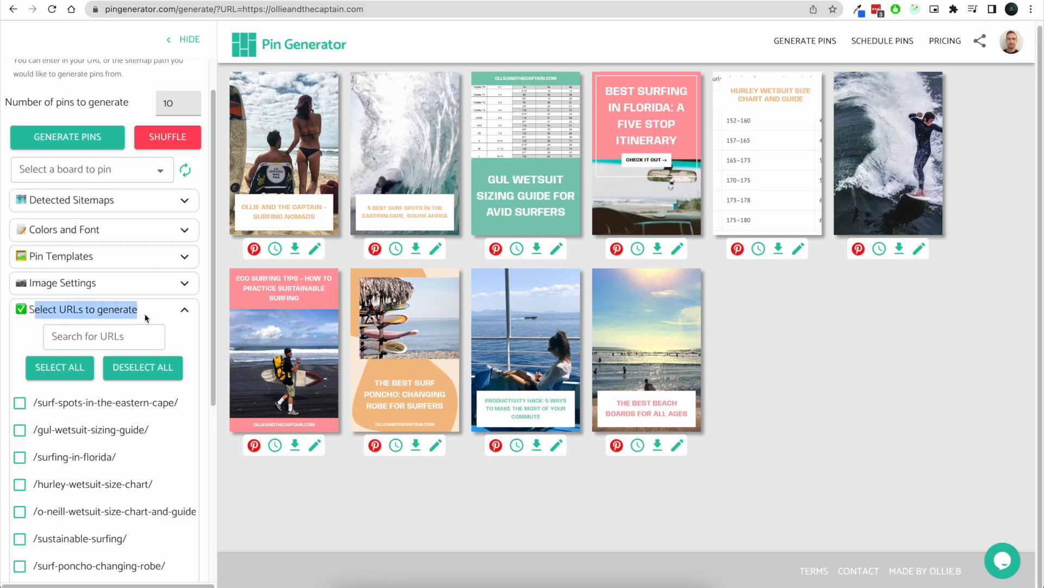
{"action": "left_click", "coordinate": [145, 363]}
{"action": "left_click", "coordinate": [49, 448]}
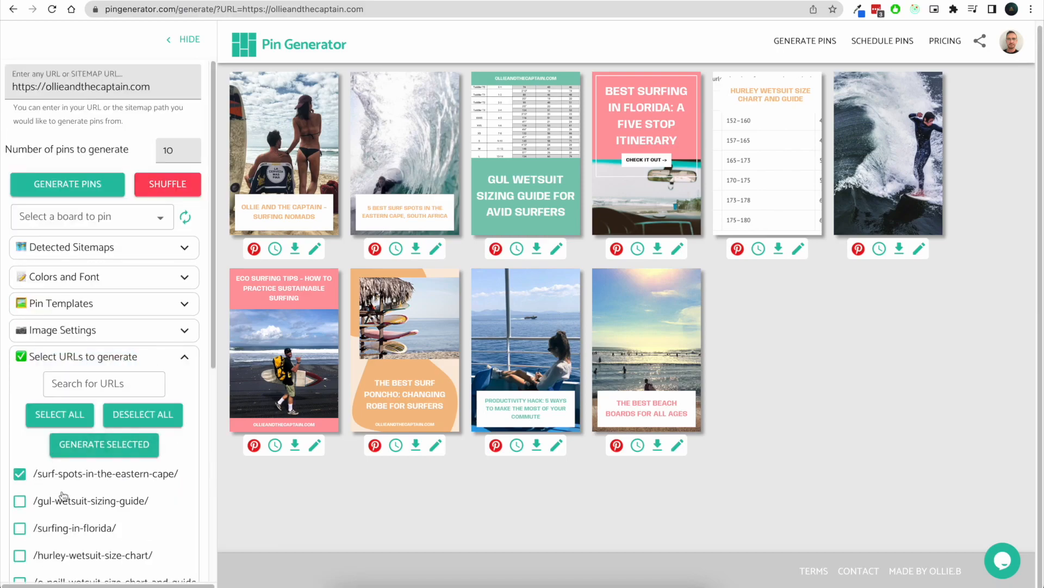
{"action": "left_click", "coordinate": [62, 529]}
{"action": "left_click", "coordinate": [62, 563]}
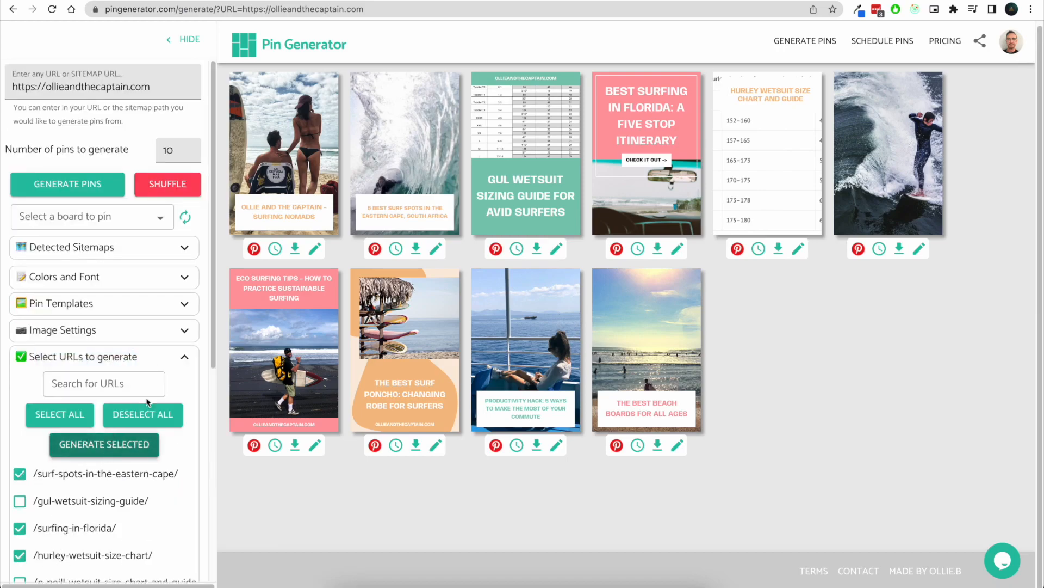
{"action": "left_click", "coordinate": [185, 358]}
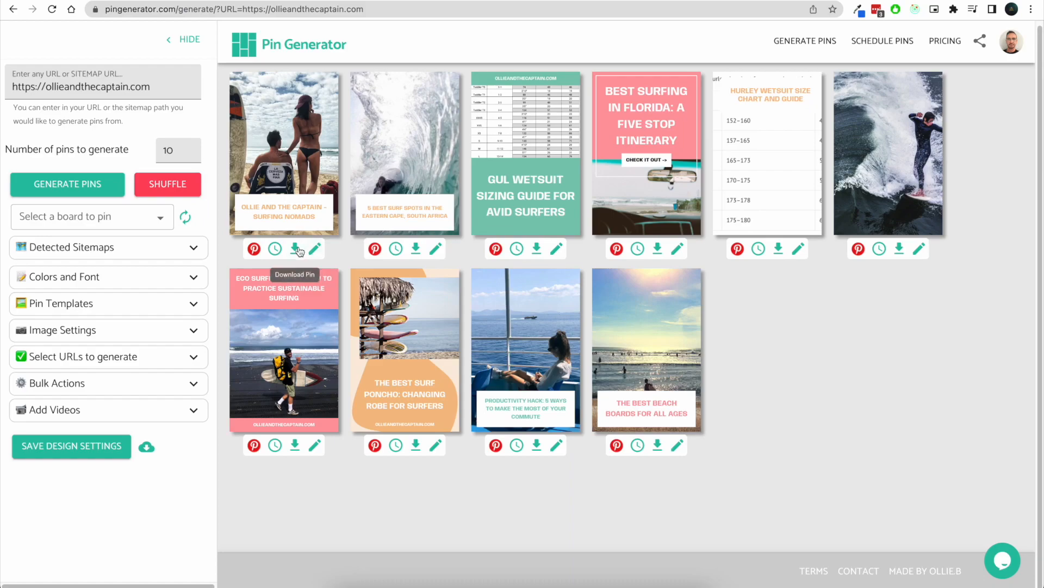
- Open the "Best Surfing in Florida" pin for editing and review its title and image URL text
{"action": "left_click", "coordinate": [677, 249]}
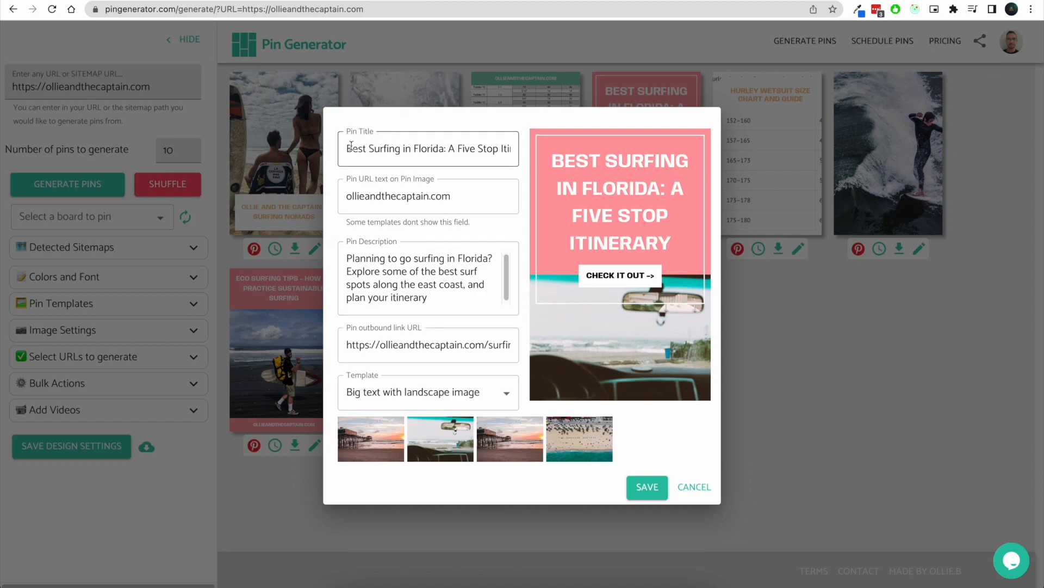
{"action": "left_click_drag", "start_coordinate": [351, 145], "coordinate": [544, 148]}
{"action": "left_click", "coordinate": [458, 152]}
{"action": "left_click", "coordinate": [483, 196]}
{"action": "left_click_drag", "start_coordinate": [451, 197], "coordinate": [345, 199]}
{"action": "left_click", "coordinate": [562, 198]}
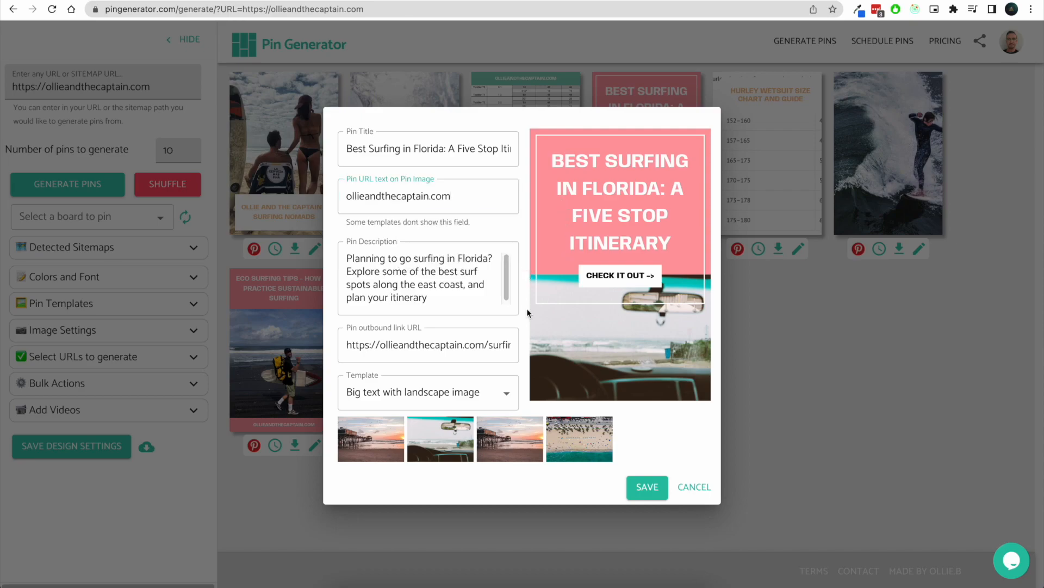
- Set the Florida pin's template to Text blob
{"action": "left_click", "coordinate": [501, 393]}
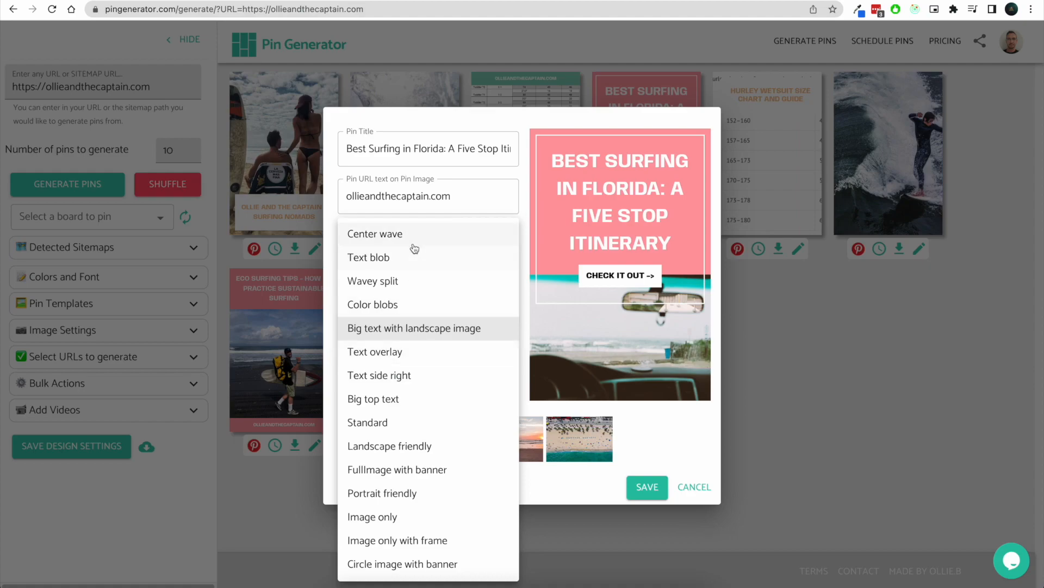
{"action": "left_click", "coordinate": [414, 261]}
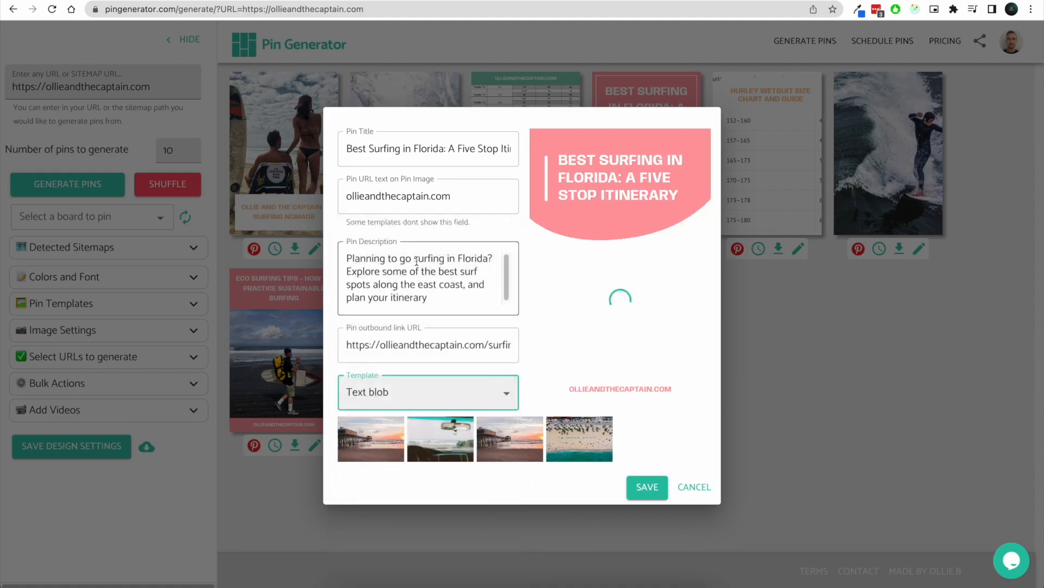
{"action": "left_click", "coordinate": [604, 396]}
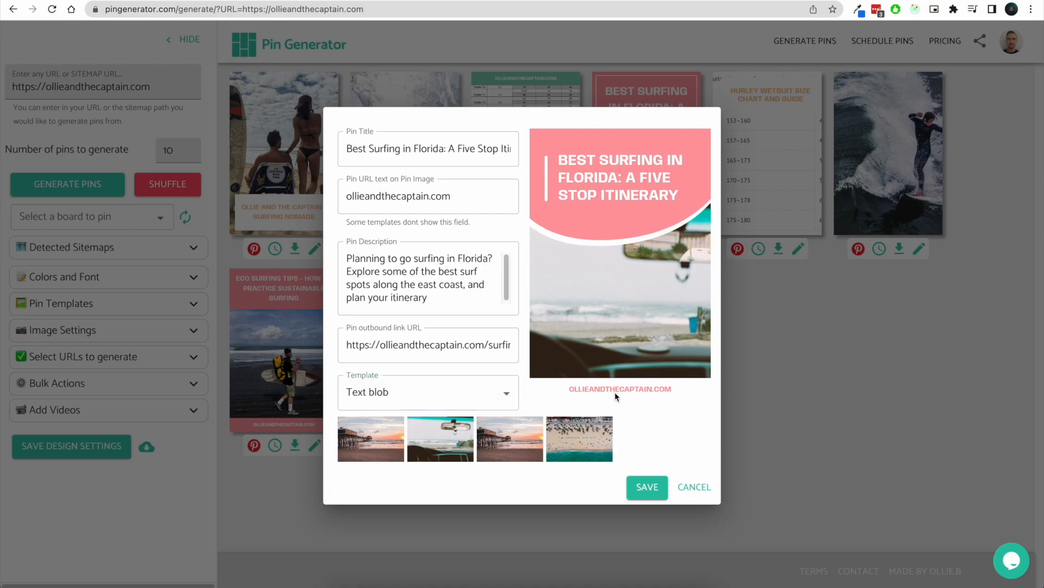
- Replace the URL text on the pin image with "Test test"
{"action": "left_click", "coordinate": [463, 197]}
{"action": "key", "text": "super+a"}
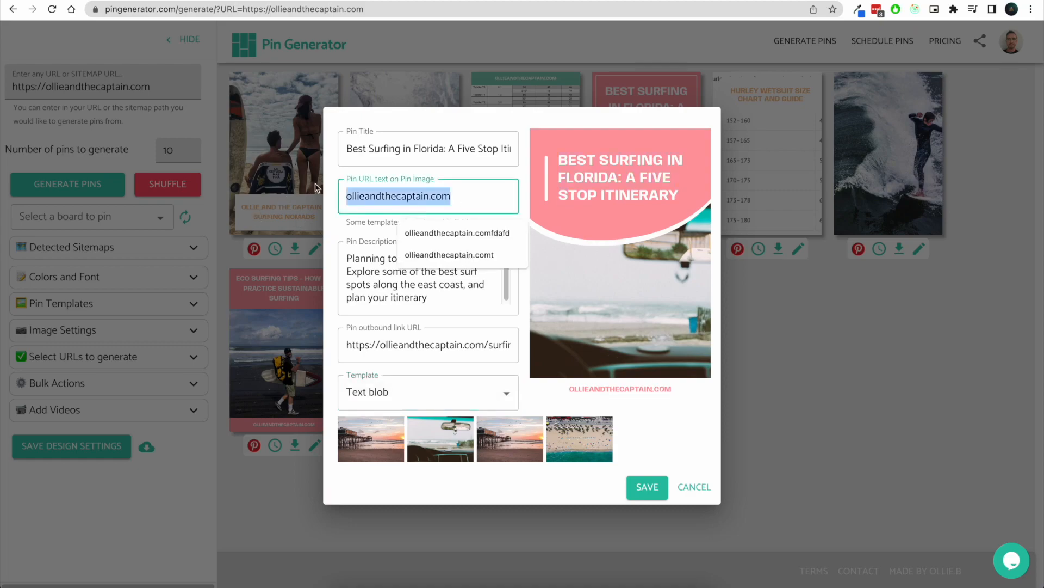
{"action": "type", "text": "Test test"}
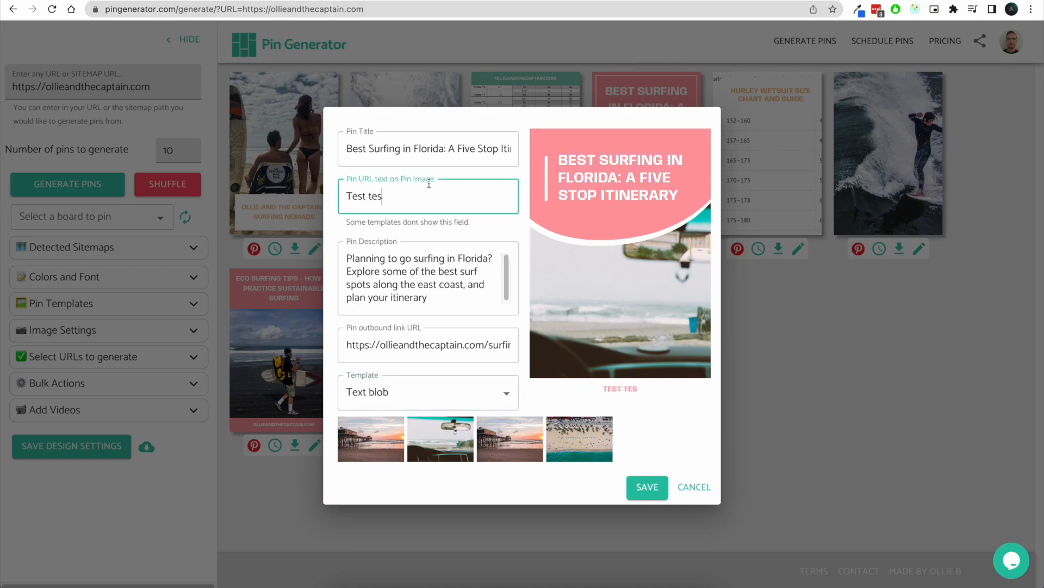
{"action": "left_click_drag", "start_coordinate": [475, 190], "coordinate": [346, 196]}
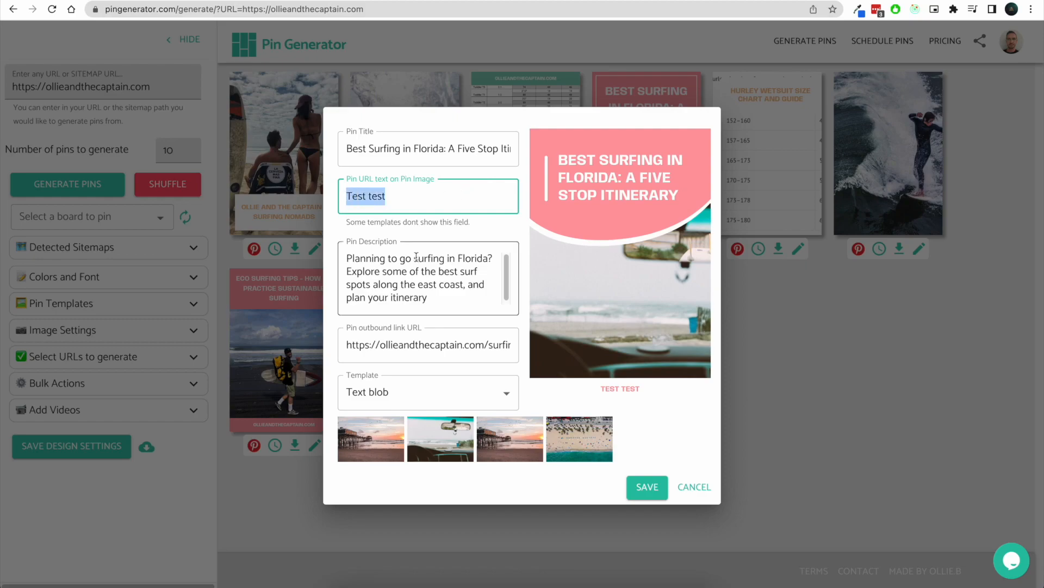
- Review the full pin description and the outbound link URL of the Florida pin
{"action": "left_click", "coordinate": [356, 257]}
{"action": "left_click_drag", "start_coordinate": [355, 257], "coordinate": [449, 310]}
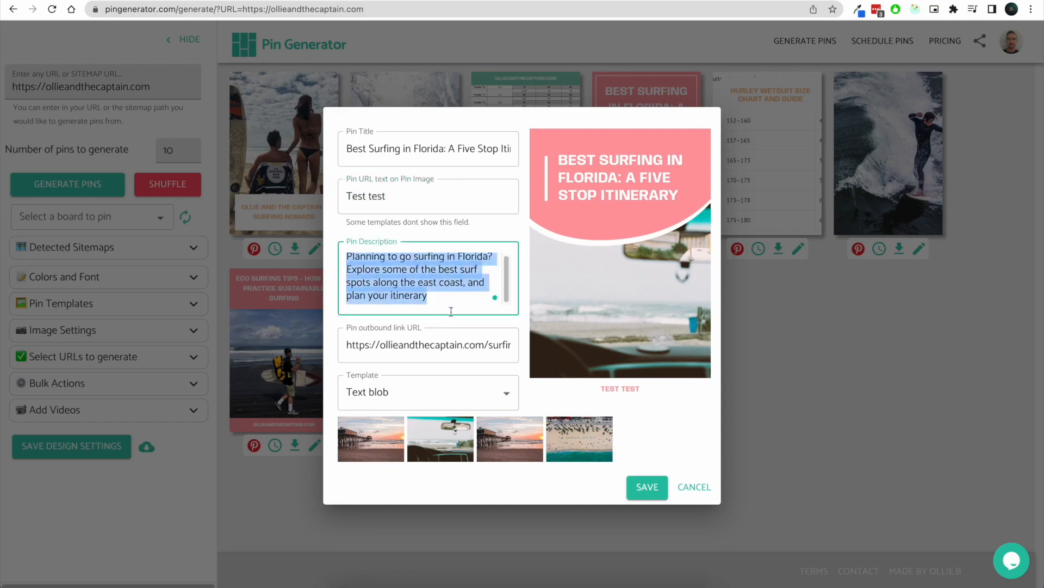
{"action": "left_click", "coordinate": [435, 344]}
{"action": "left_click_drag", "start_coordinate": [347, 346], "coordinate": [526, 346]}
{"action": "left_click", "coordinate": [479, 343]}
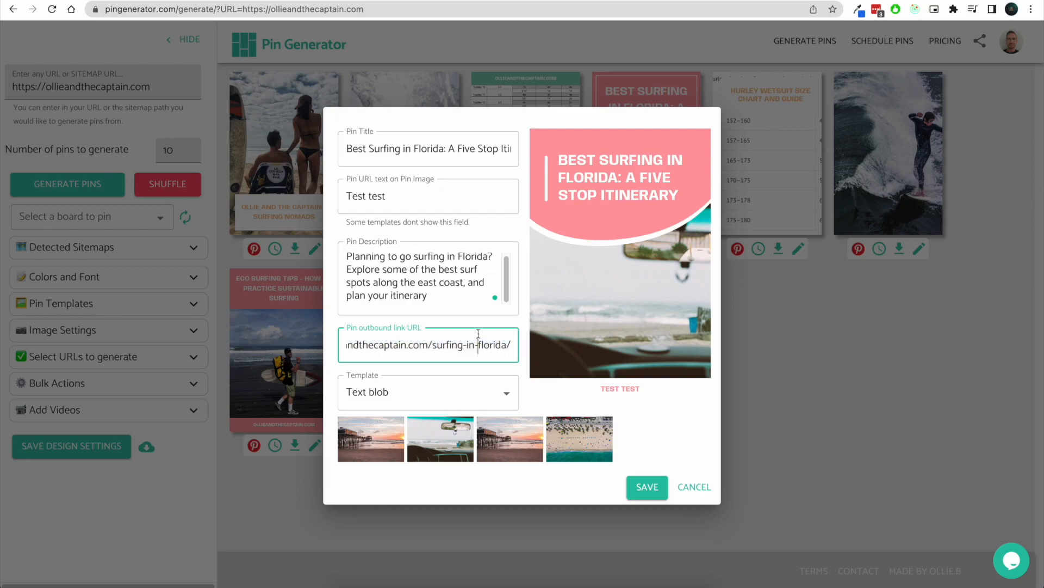
{"action": "left_click", "coordinate": [445, 345]}
- Apply the Text side right template and the pier photo to the Florida pin and save the changes
{"action": "left_click", "coordinate": [477, 391]}
{"action": "left_click", "coordinate": [446, 375]}
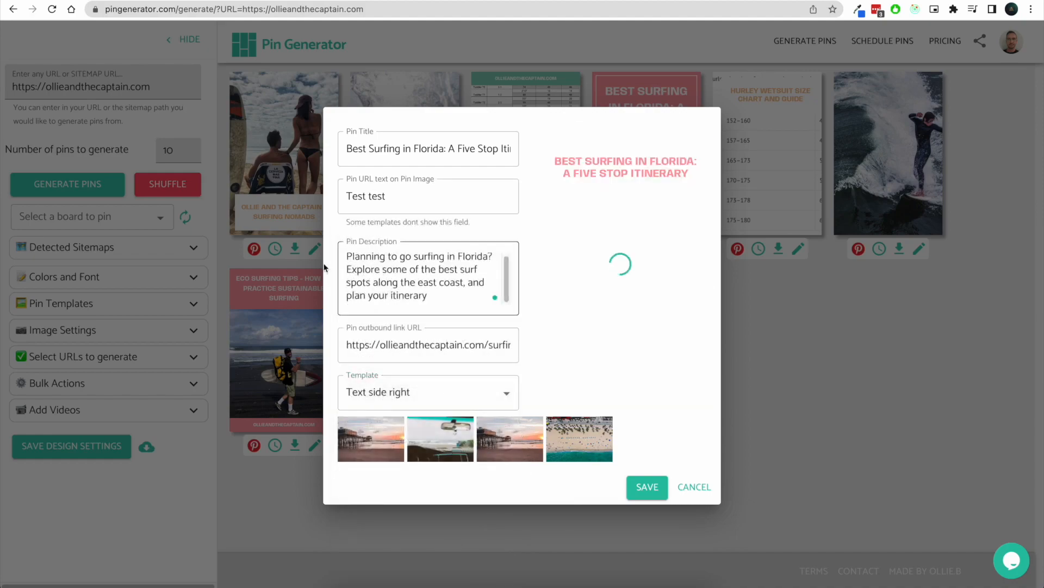
{"action": "left_click", "coordinate": [648, 488]}
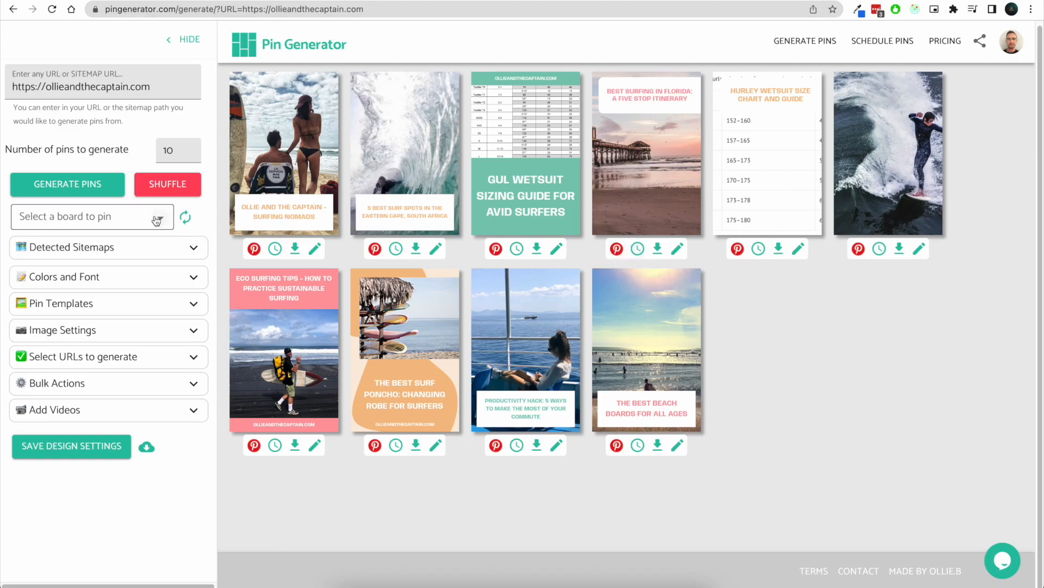
{"action": "left_click", "coordinate": [119, 218]}
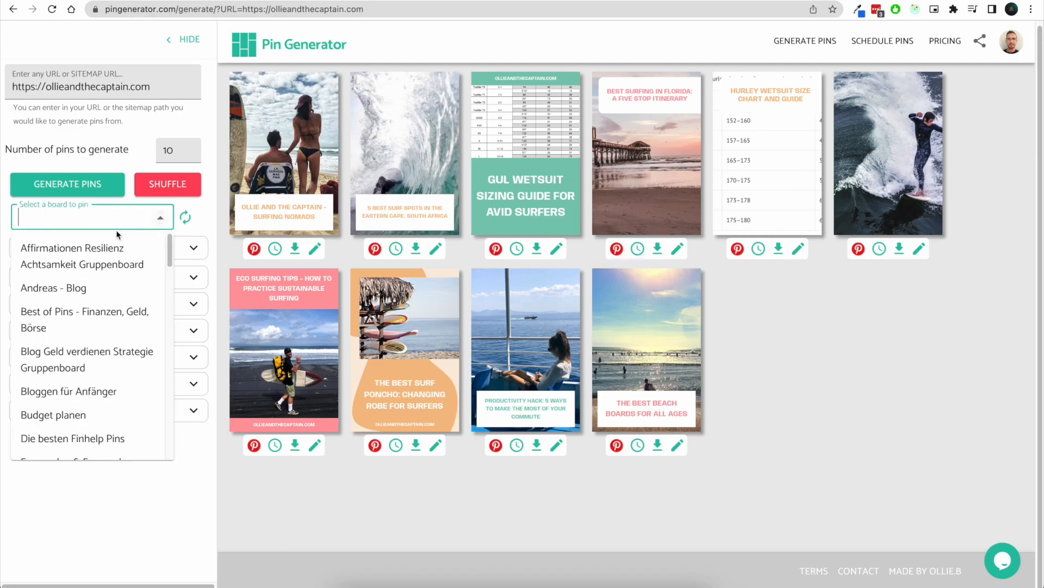
{"action": "left_click", "coordinate": [225, 288]}
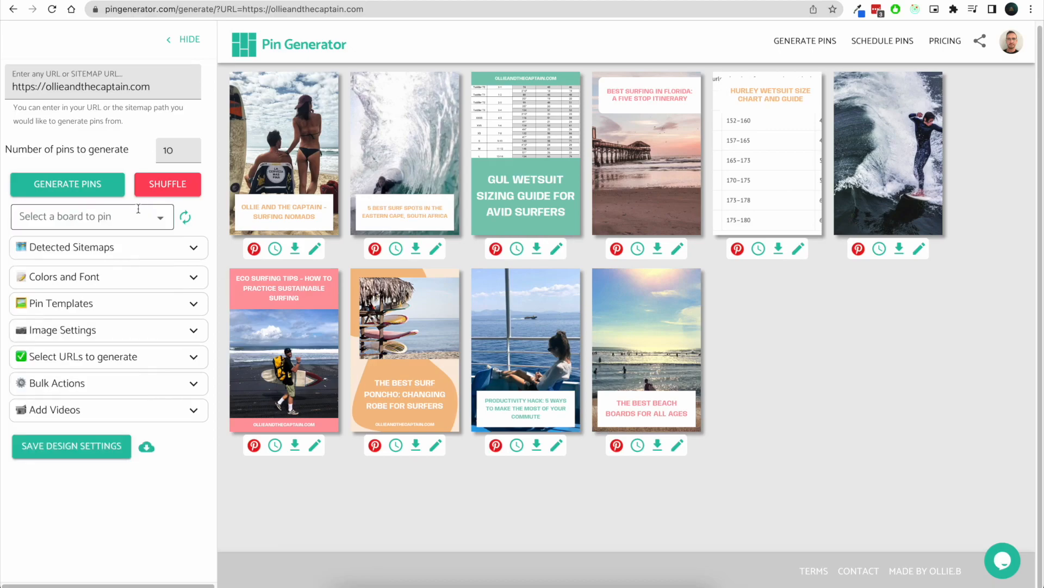
{"action": "left_click", "coordinate": [88, 219]}
{"action": "left_click", "coordinate": [244, 250]}
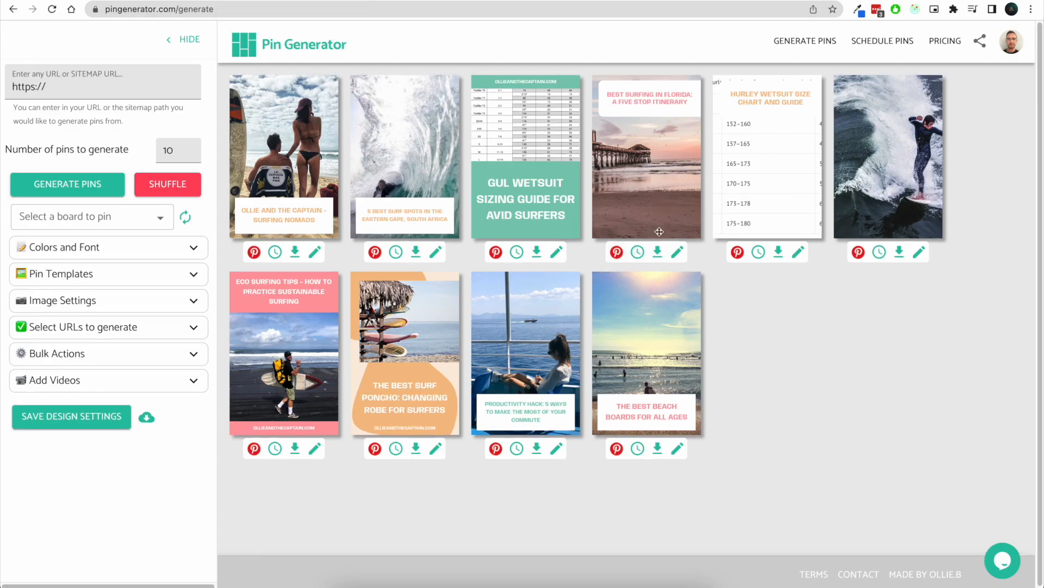
- Filter the Pinterest boards by "surf" and choose Surf Travel as the board to pin to
{"action": "left_click", "coordinate": [134, 218]}
{"action": "type", "text": "surf"}
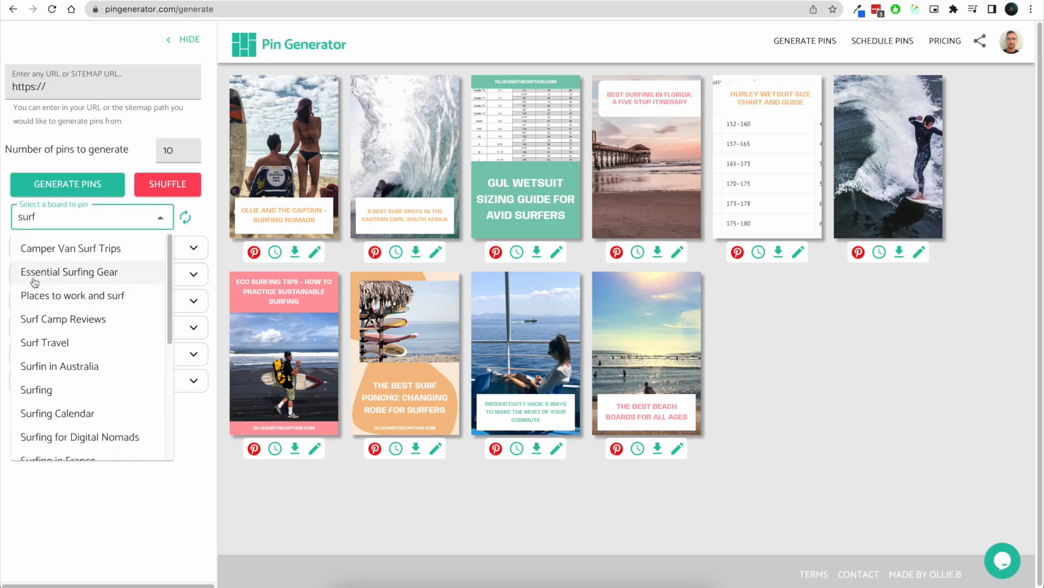
{"action": "left_click", "coordinate": [56, 342]}
{"action": "left_click", "coordinate": [738, 346]}
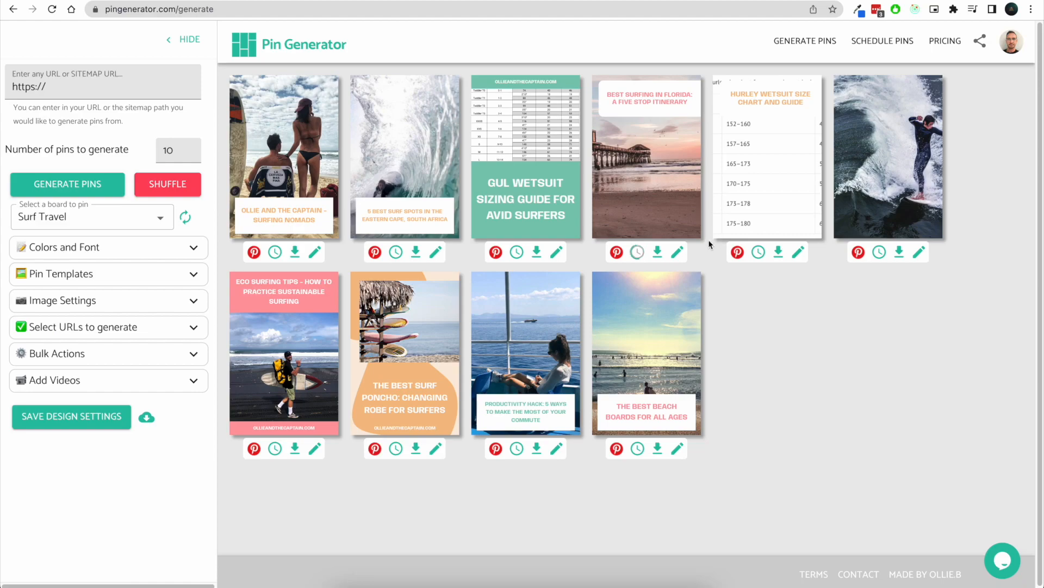
- Turn off the use of all colors and apply the green and then the orange palette color to the pins
{"action": "left_click", "coordinate": [188, 249]}
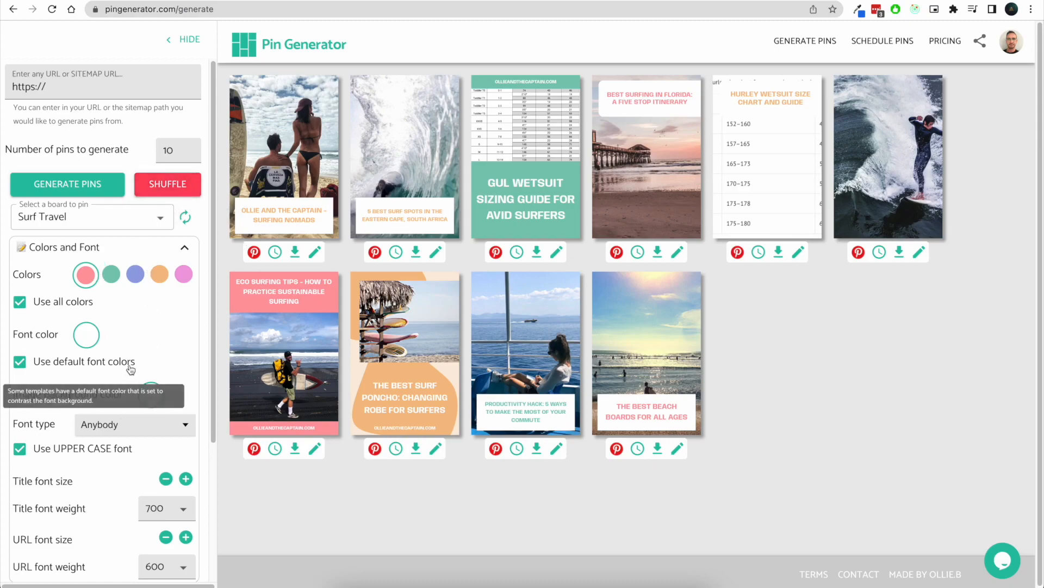
{"action": "scroll", "coordinate": [110, 312], "scroll_direction": "down", "scroll_amount": 1}
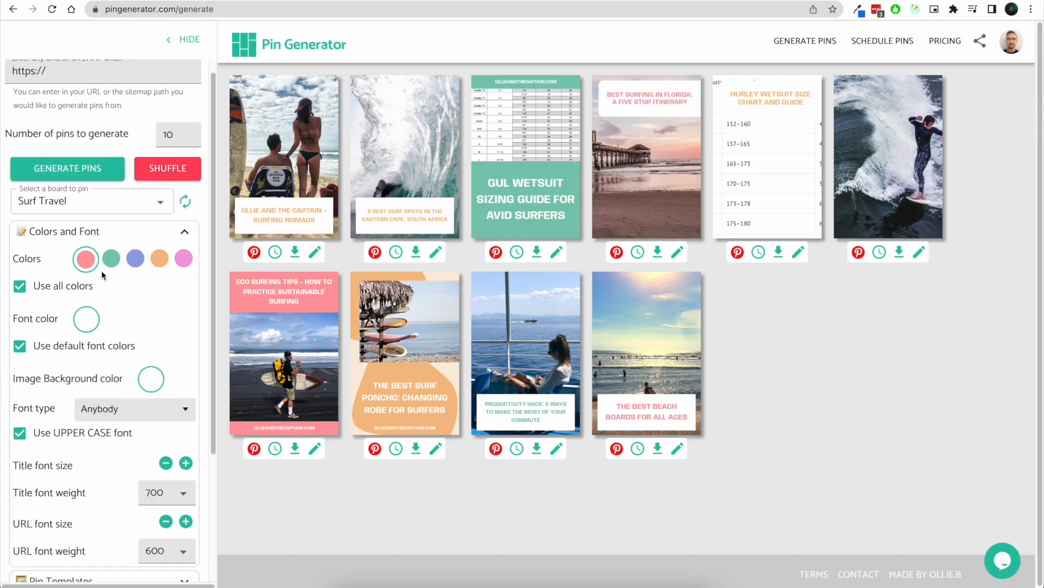
{"action": "left_click", "coordinate": [63, 289]}
{"action": "left_click", "coordinate": [110, 259]}
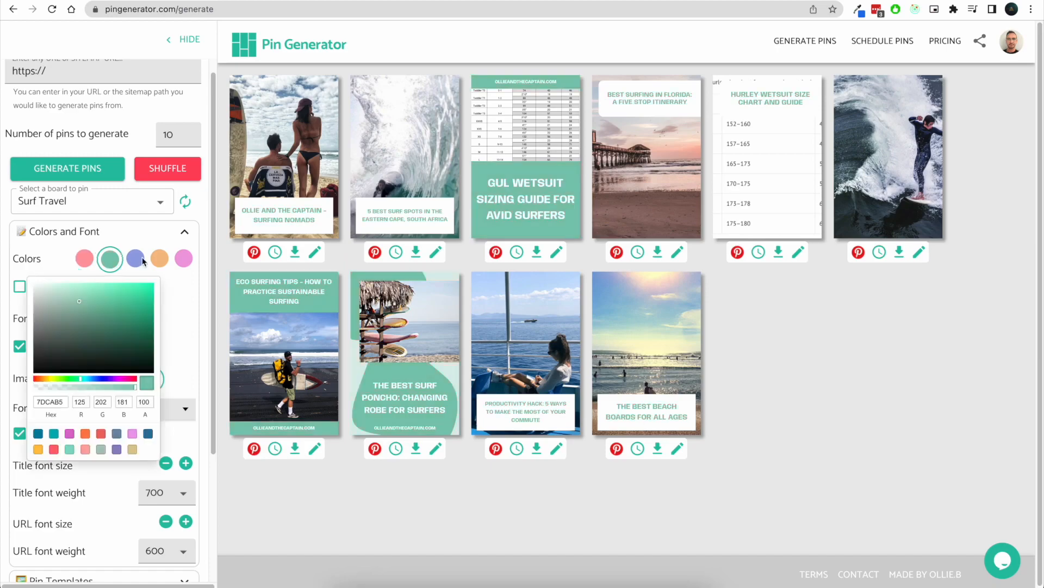
{"action": "left_click", "coordinate": [160, 259]}
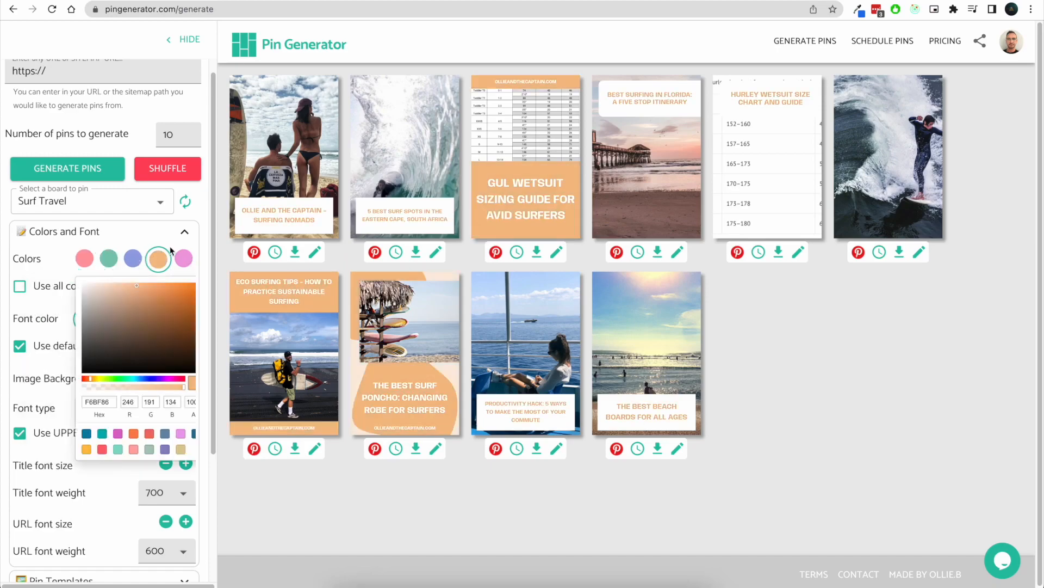
- Darken the orange palette color and turn the use of all colors back on
{"action": "mouse_move", "coordinate": [137, 338]}
{"action": "left_mouse_down"}
{"action": "mouse_move", "coordinate": [116, 296]}
{"action": "mouse_move", "coordinate": [141, 298]}
{"action": "mouse_move", "coordinate": [135, 292]}
{"action": "left_mouse_up"}
{"action": "left_click", "coordinate": [52, 274]}
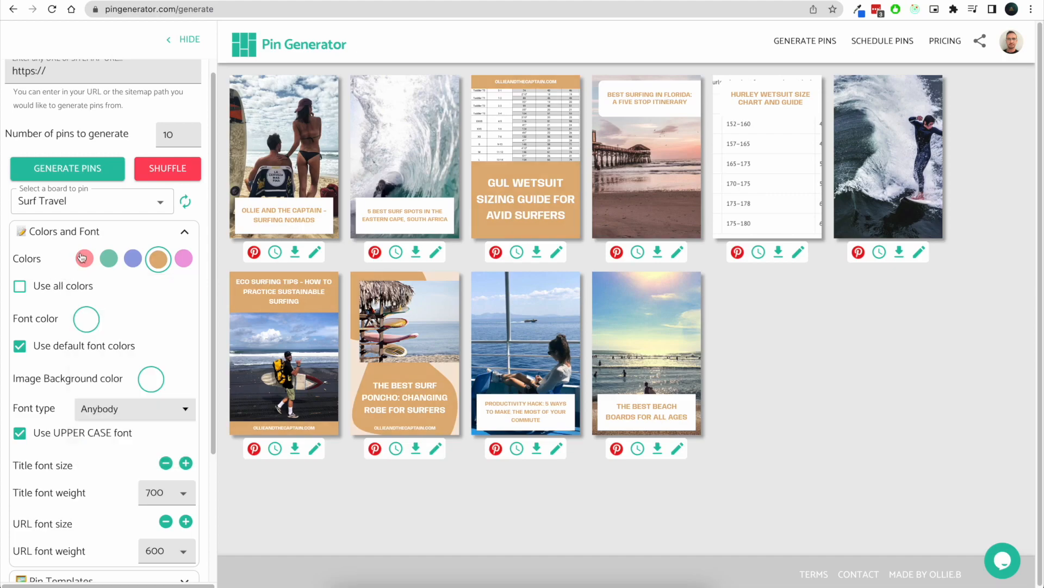
{"action": "left_click", "coordinate": [68, 291]}
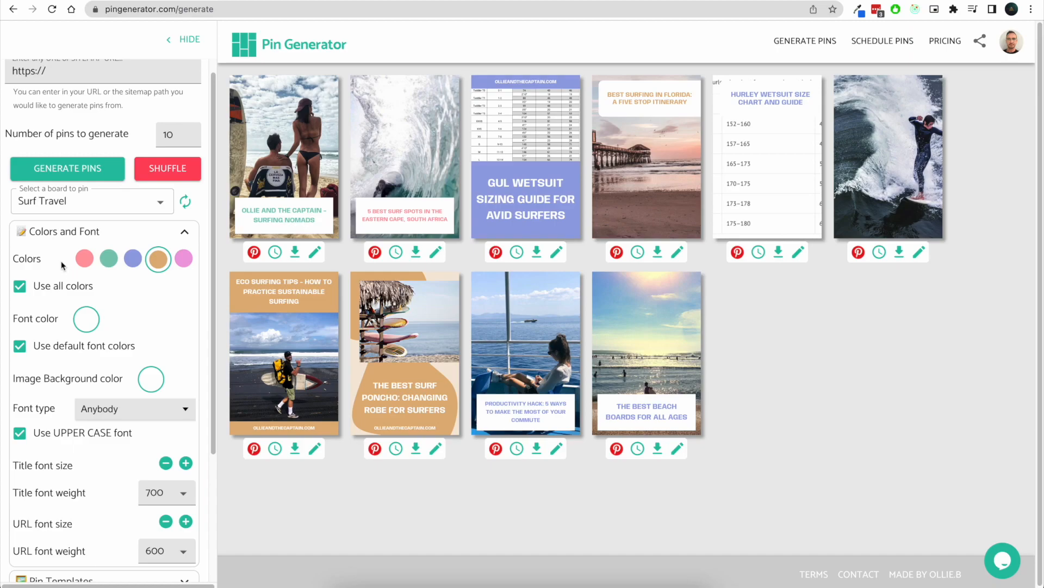
- Try a red font color on the pins and switch back to the default font colors
{"action": "left_click", "coordinate": [90, 321]}
{"action": "left_click", "coordinate": [118, 352]}
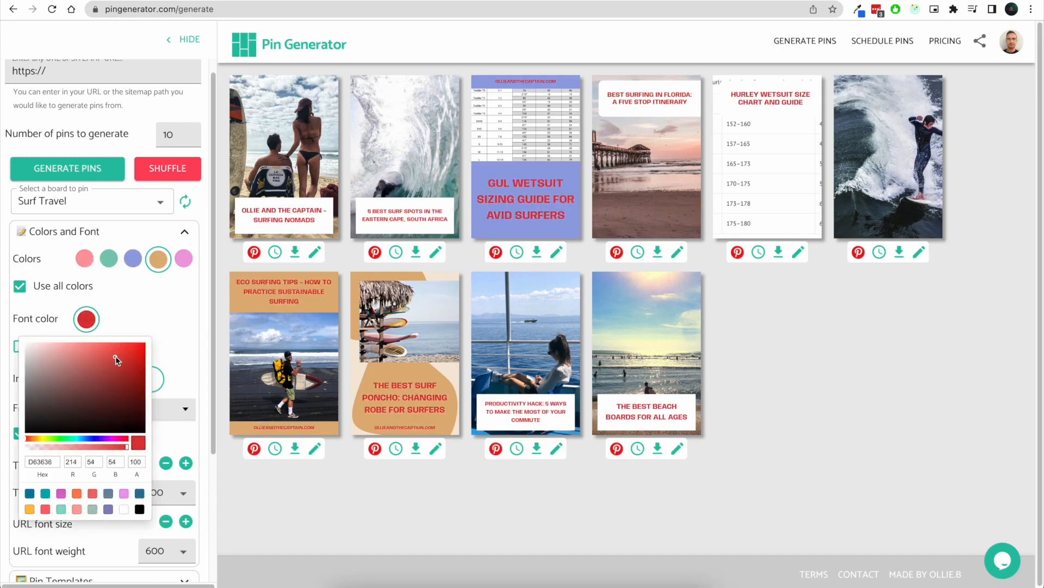
{"action": "left_click", "coordinate": [137, 323]}
{"action": "left_click", "coordinate": [37, 348]}
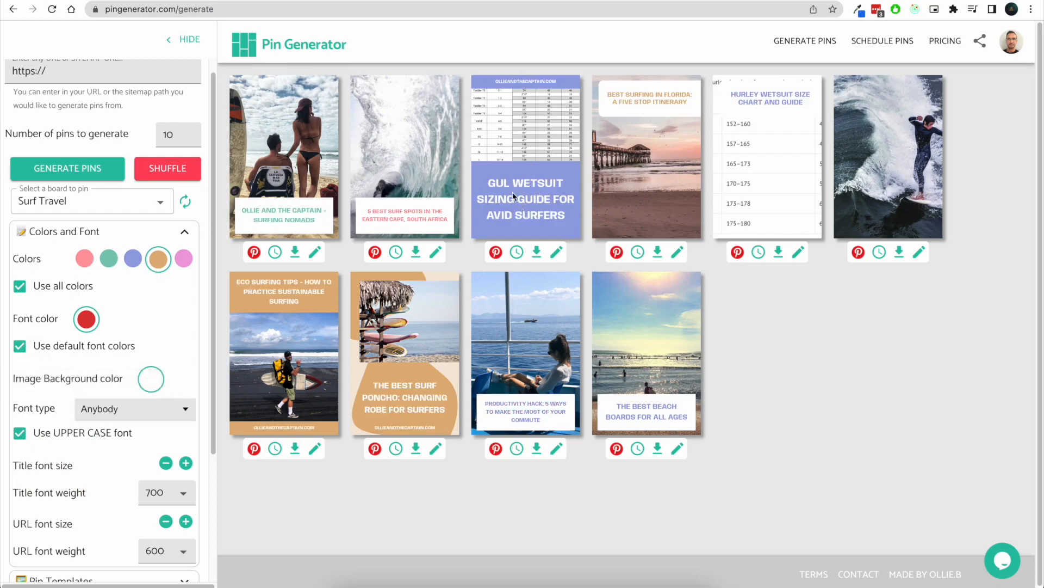
- Enlarge the photo in the Eco Surfing Tips pin and move it downwards within its frame
{"action": "scroll", "coordinate": [194, 320], "scroll_direction": "down", "scroll_amount": 3}
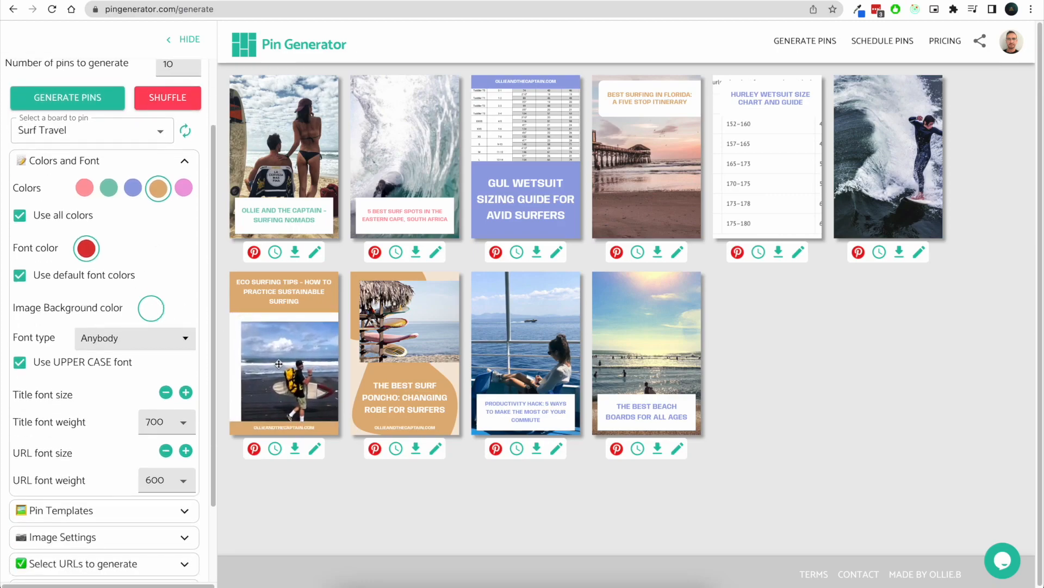
{"action": "left_click_drag", "start_coordinate": [240, 328], "coordinate": [181, 282]}
{"action": "left_click_drag", "start_coordinate": [300, 348], "coordinate": [264, 402]}
- Set the image background color to light red (E57A7A)
{"action": "left_click", "coordinate": [154, 309]}
{"action": "mouse_move", "coordinate": [132, 354]}
{"action": "left_mouse_down"}
{"action": "mouse_move", "coordinate": [137, 361]}
{"action": "mouse_move", "coordinate": [131, 340]}
{"action": "left_mouse_up"}
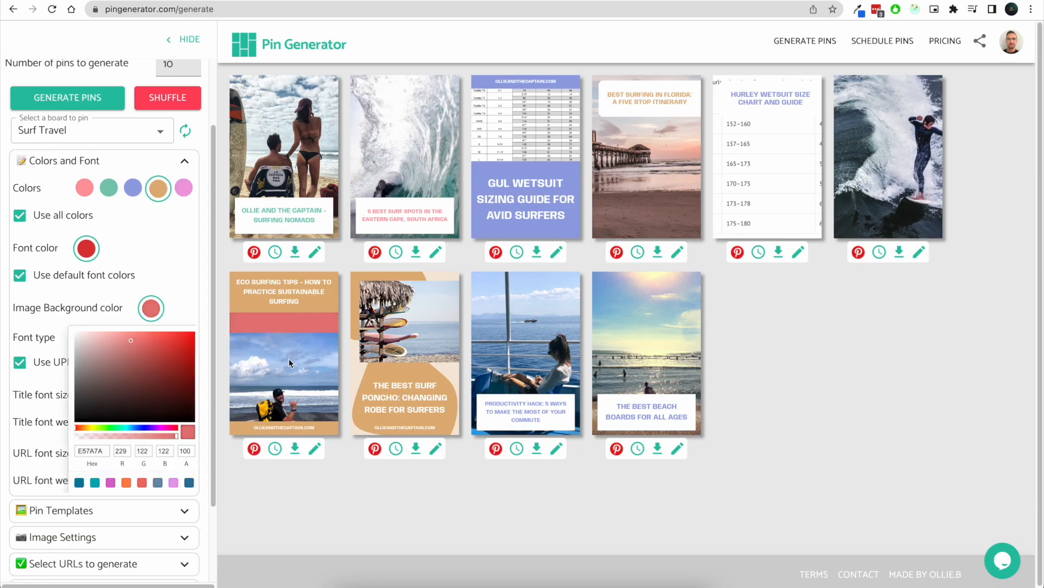
{"action": "left_click", "coordinate": [252, 368]}
- Shrink the Eco Surfing Tips pin's photo and center it, leaving a background border on all sides
{"action": "left_click_drag", "start_coordinate": [309, 371], "coordinate": [285, 362]}
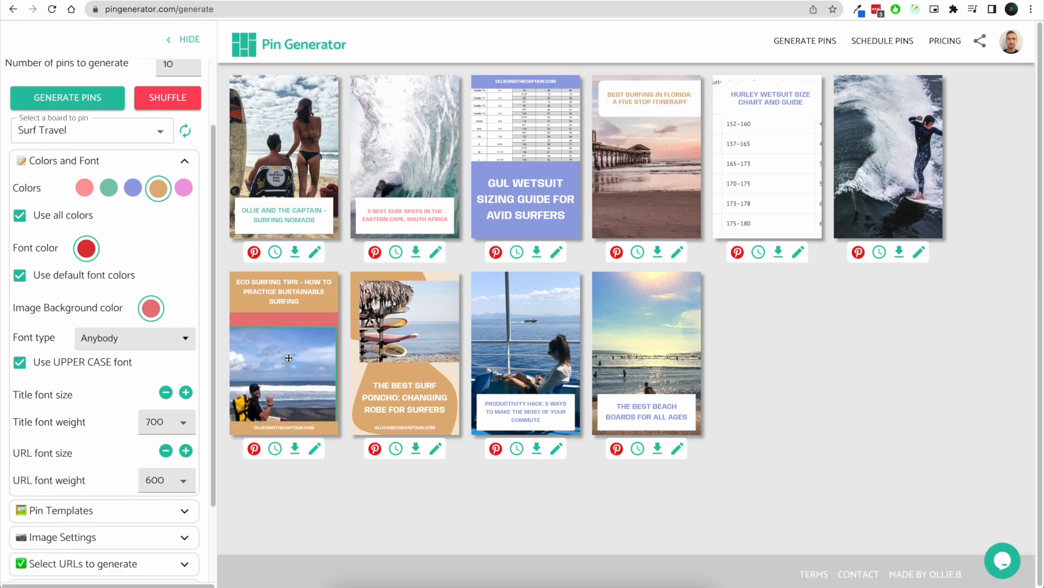
{"action": "left_click_drag", "start_coordinate": [337, 327], "coordinate": [292, 356]}
{"action": "left_click_drag", "start_coordinate": [261, 390], "coordinate": [311, 339]}
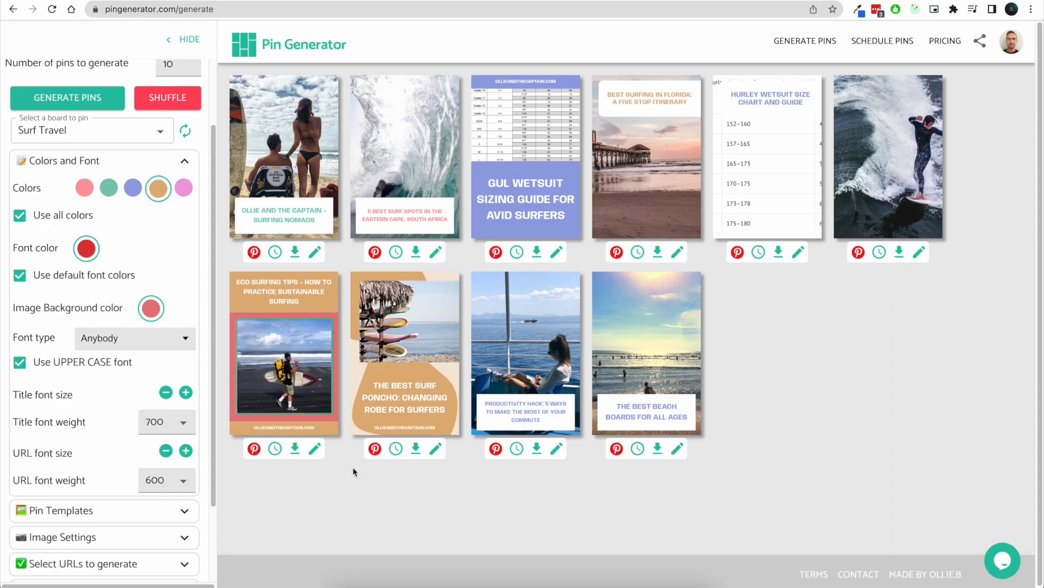
- Change the pins' font type to Epilogue and toggle the upper-case font option off and on again
{"action": "left_click", "coordinate": [161, 343]}
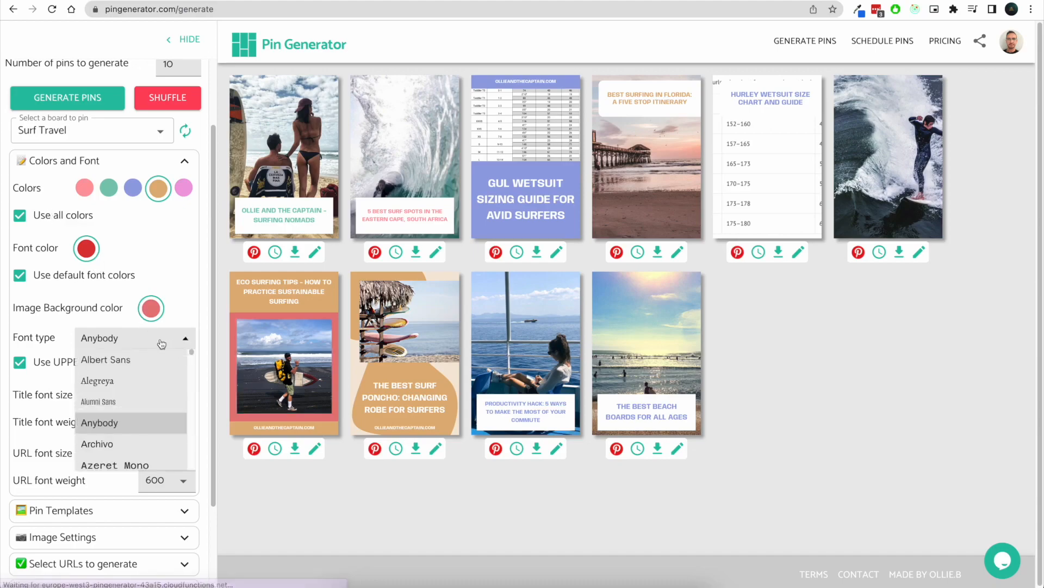
{"action": "scroll", "coordinate": [150, 413], "scroll_direction": "down", "scroll_amount": 10}
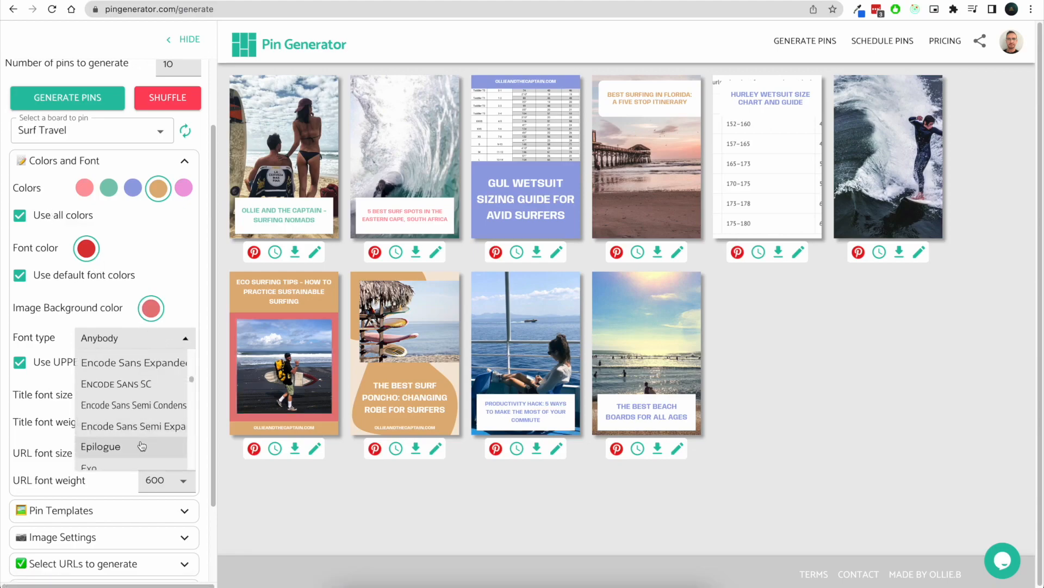
{"action": "left_click", "coordinate": [142, 446]}
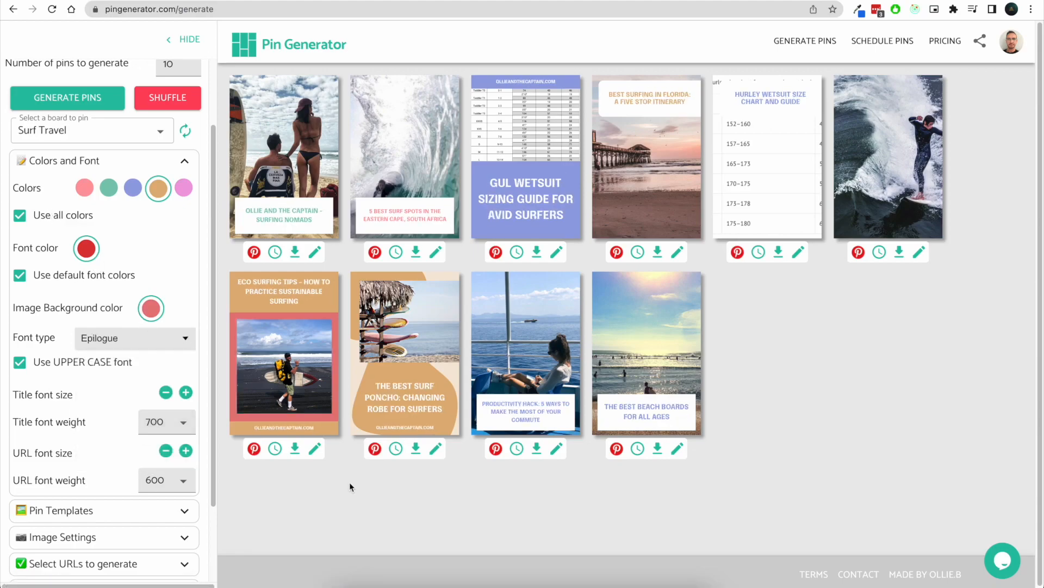
{"action": "left_click", "coordinate": [88, 369]}
{"action": "left_click", "coordinate": [88, 369]}
{"action": "scroll", "coordinate": [169, 346], "scroll_direction": "down", "scroll_amount": 1}
{"action": "left_click", "coordinate": [185, 140]}
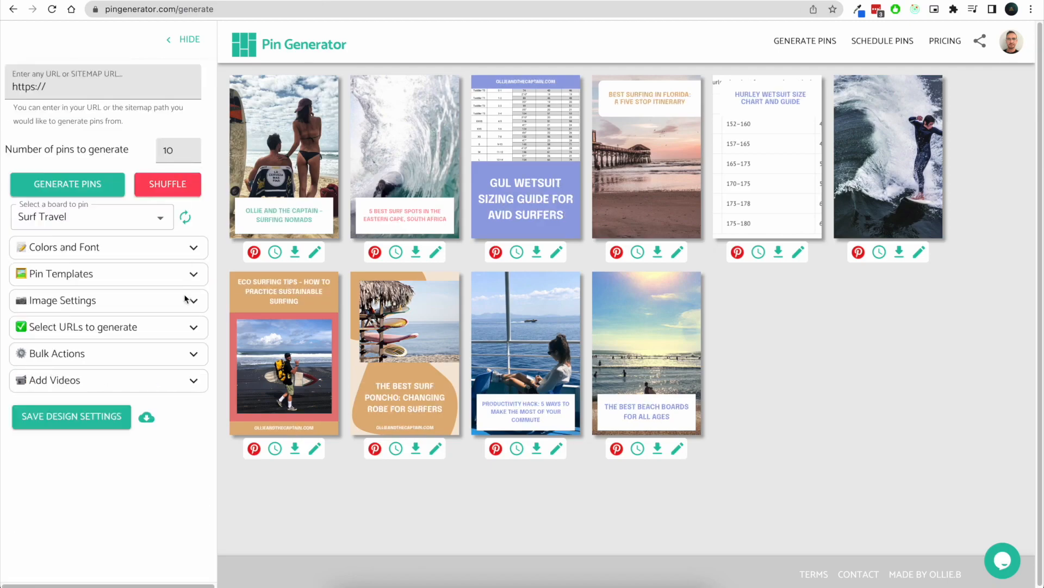
- Turn off template randomizing and limit the pins to the curved header, wave and framed title-with-button templates
{"action": "left_click", "coordinate": [188, 278]}
{"action": "scroll", "coordinate": [77, 357], "scroll_direction": "down", "scroll_amount": 3}
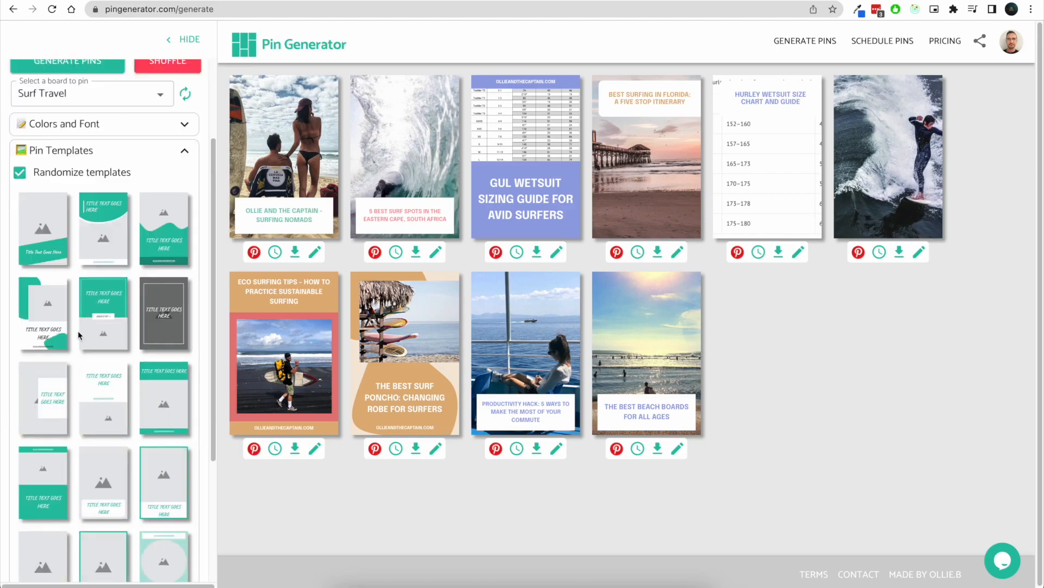
{"action": "left_click", "coordinate": [20, 172]}
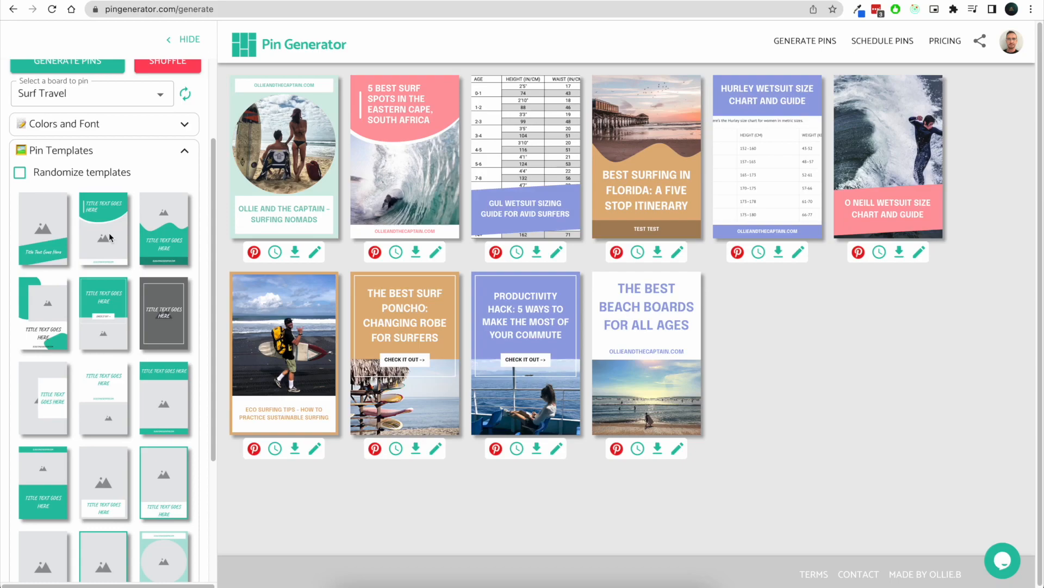
{"action": "left_click", "coordinate": [109, 237]}
{"action": "left_click", "coordinate": [165, 233]}
{"action": "left_click", "coordinate": [119, 314]}
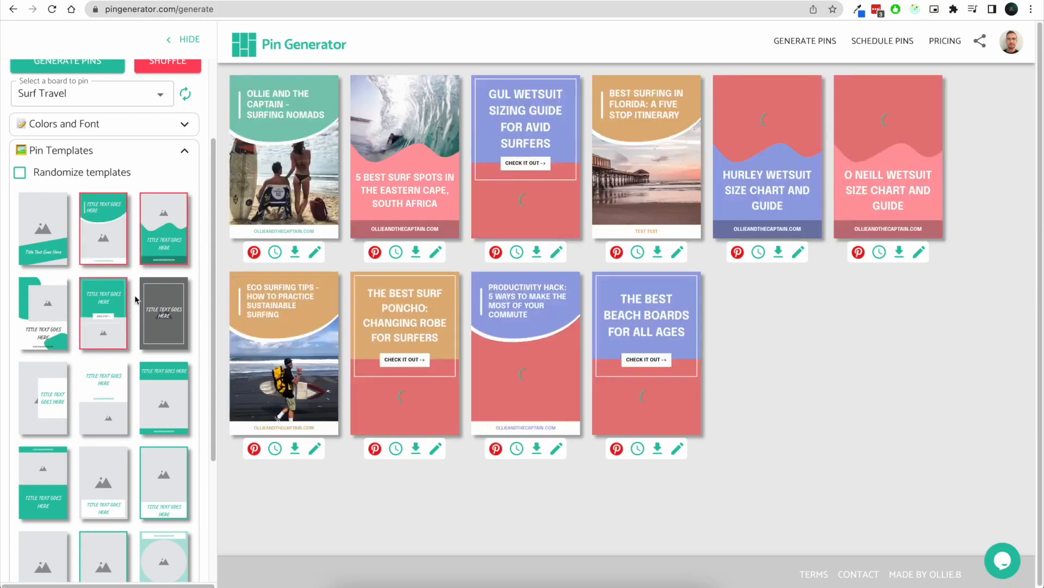
- Set the image background color to white and shuffle the pin designs
{"action": "scroll", "coordinate": [136, 299], "scroll_direction": "up", "scroll_amount": 1}
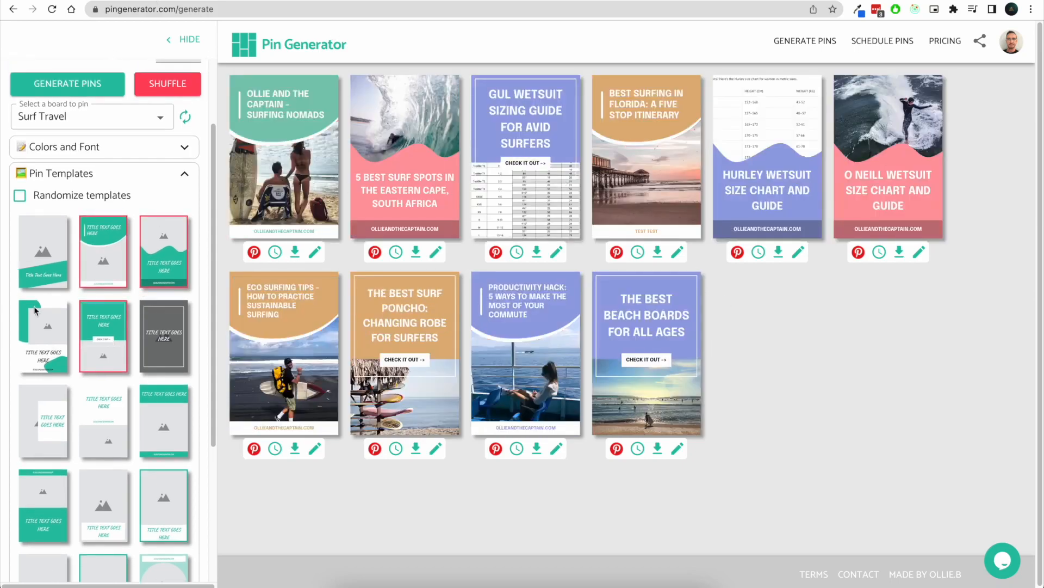
{"action": "left_click", "coordinate": [191, 153]}
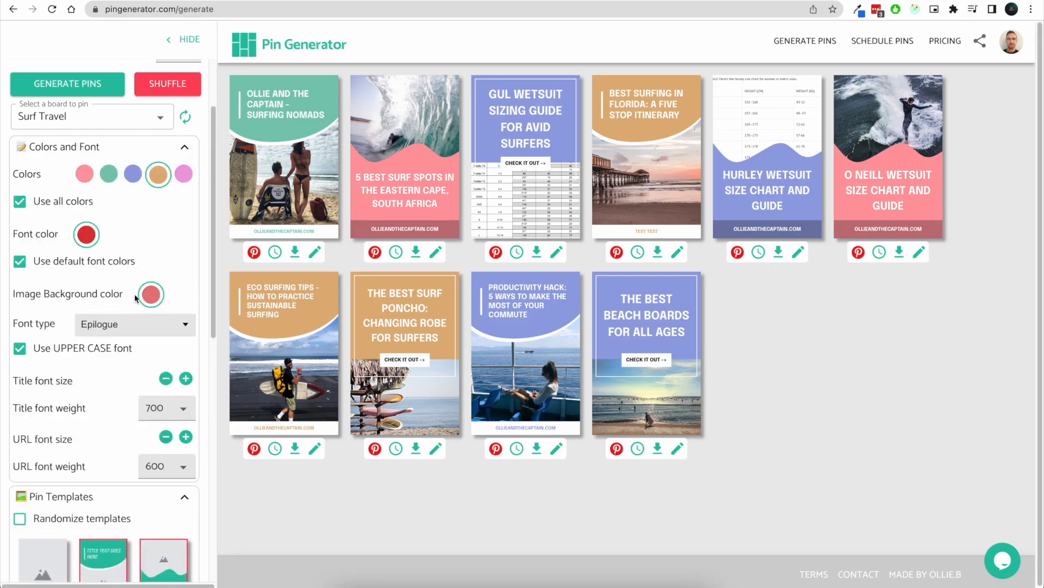
{"action": "left_click", "coordinate": [150, 293]}
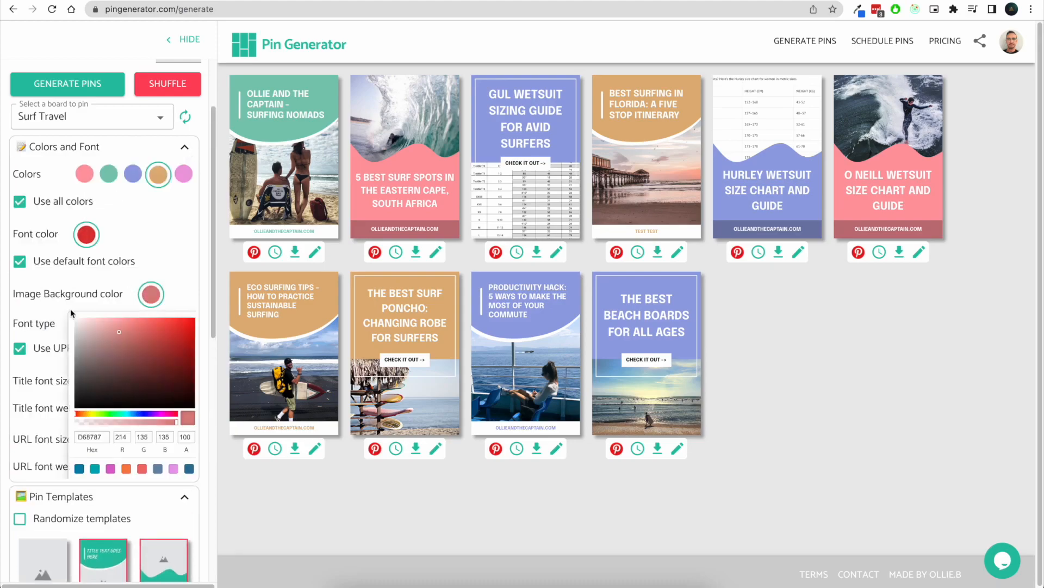
{"action": "left_click", "coordinate": [339, 543]}
{"action": "left_click", "coordinate": [168, 84]}
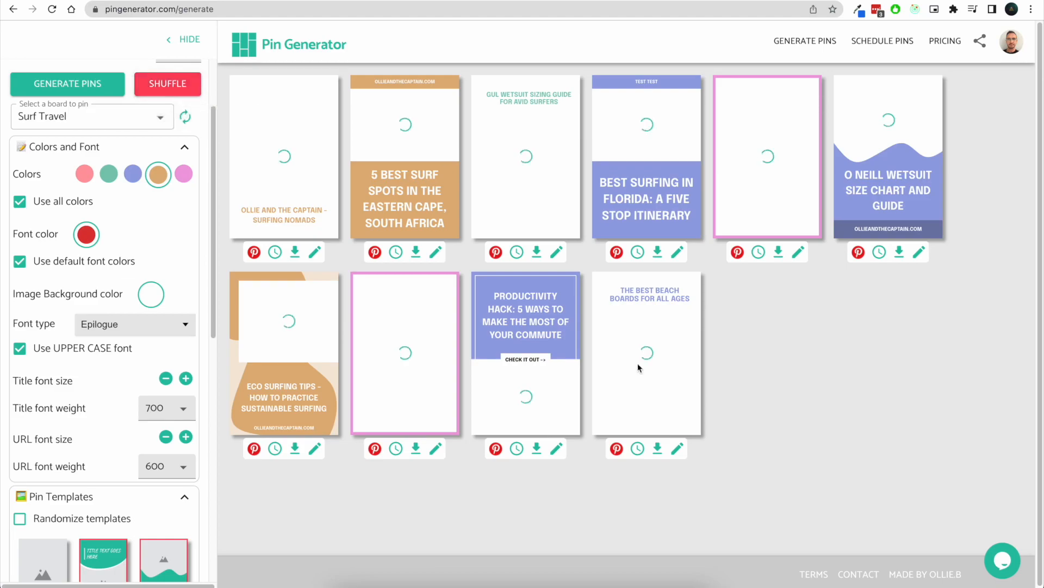
{"action": "left_click", "coordinate": [191, 153]}
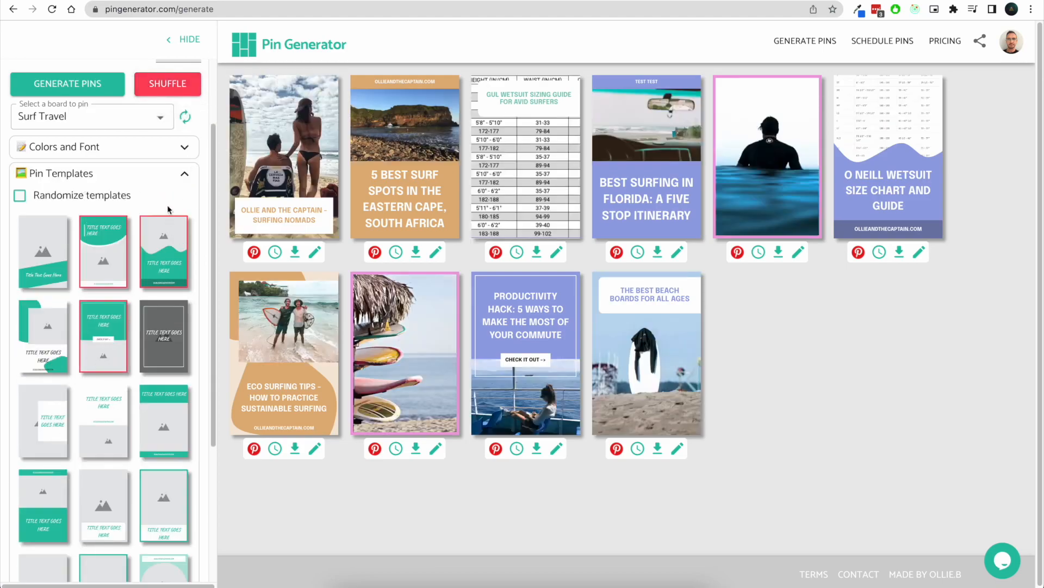
{"action": "left_click", "coordinate": [185, 174]}
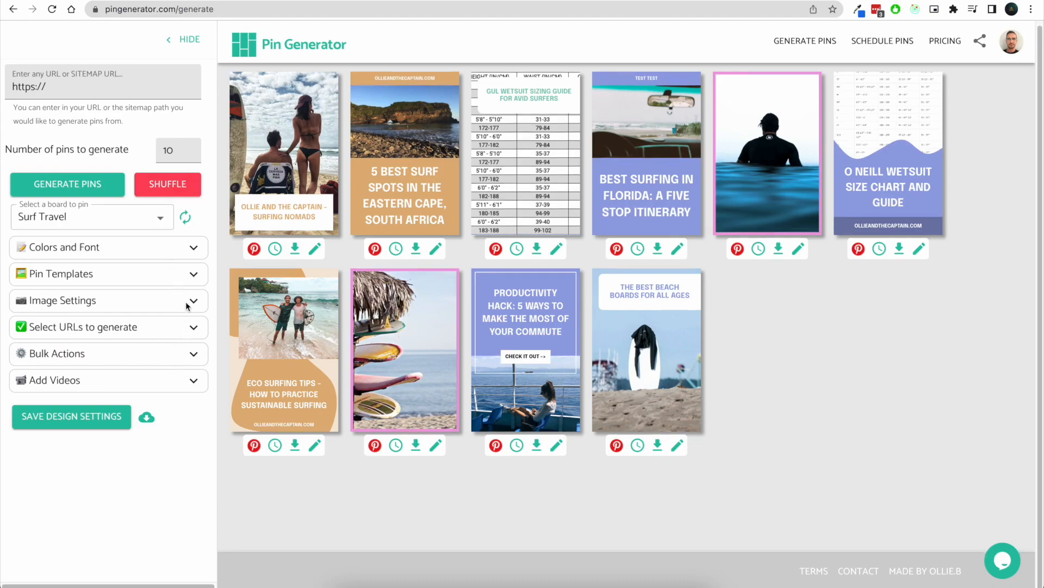
- Re-randomize the images used on the pins three times
{"action": "left_click", "coordinate": [186, 306]}
{"action": "scroll", "coordinate": [167, 308], "scroll_direction": "down", "scroll_amount": 1}
{"action": "left_click", "coordinate": [142, 304]}
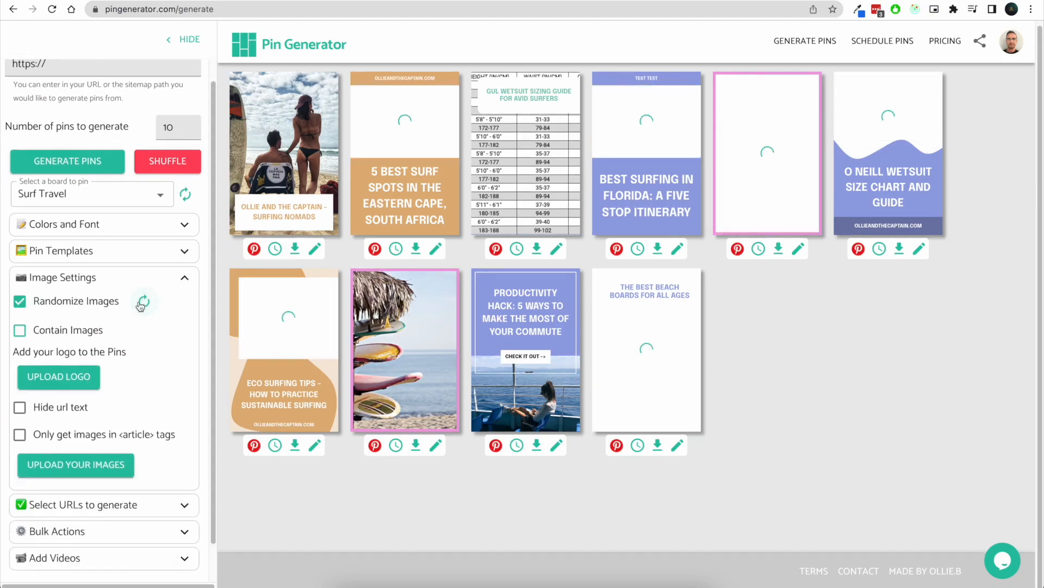
{"action": "left_click", "coordinate": [146, 305]}
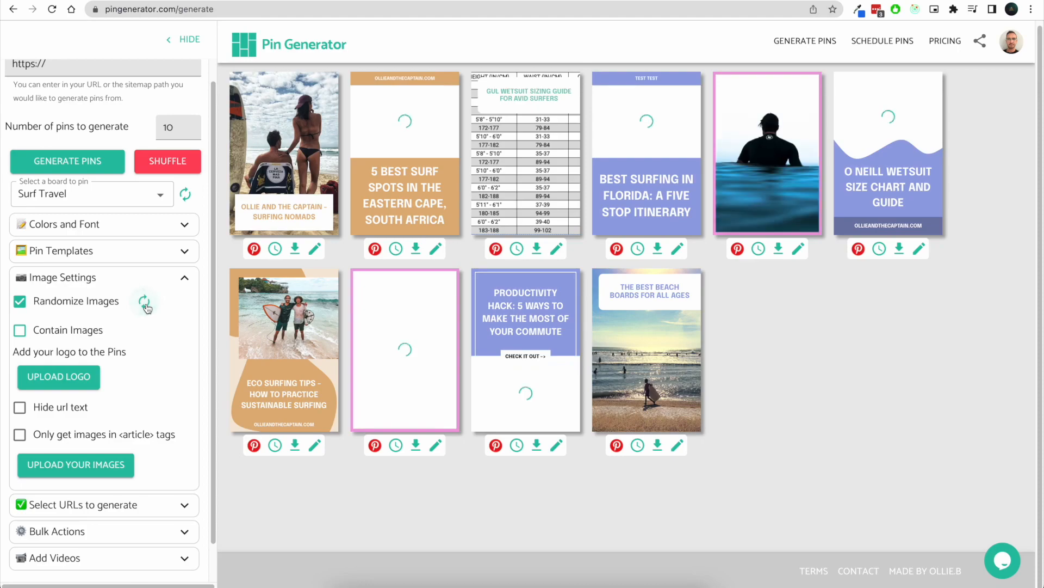
{"action": "left_click", "coordinate": [144, 303]}
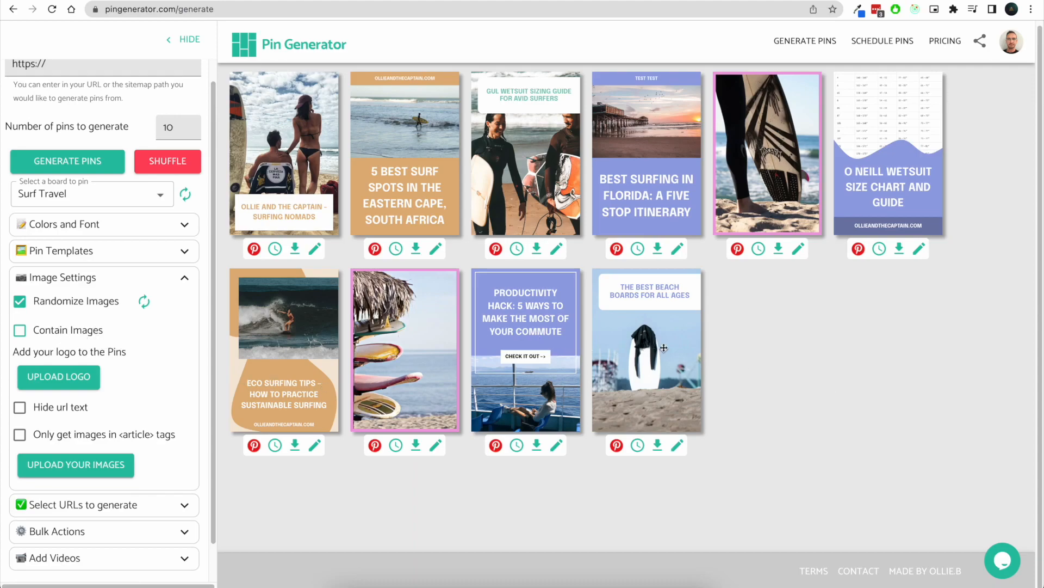
- Try the Contain Images option on the pins and turn it off again
{"action": "left_click", "coordinate": [82, 332]}
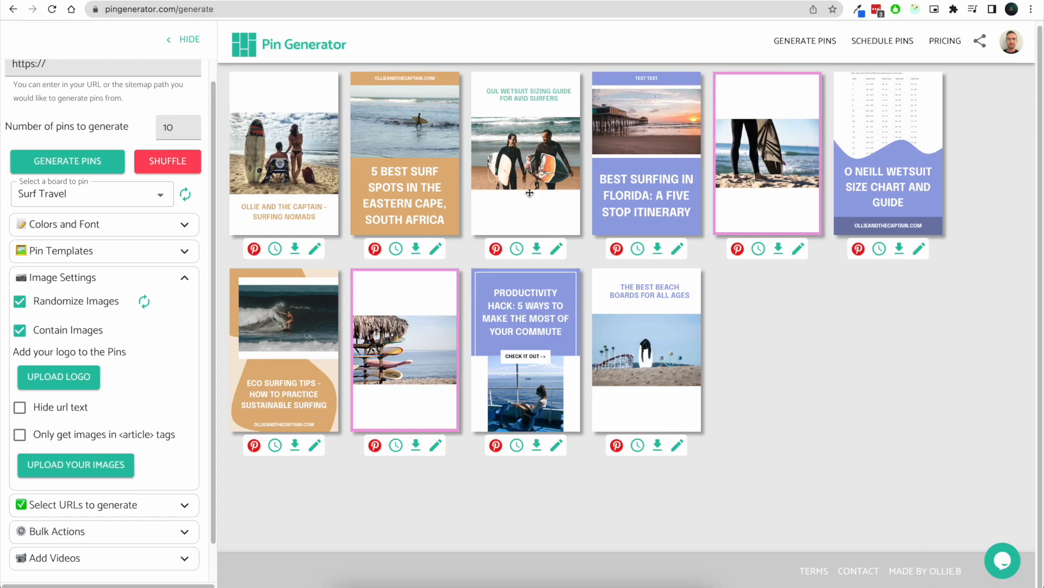
{"action": "left_click", "coordinate": [73, 332]}
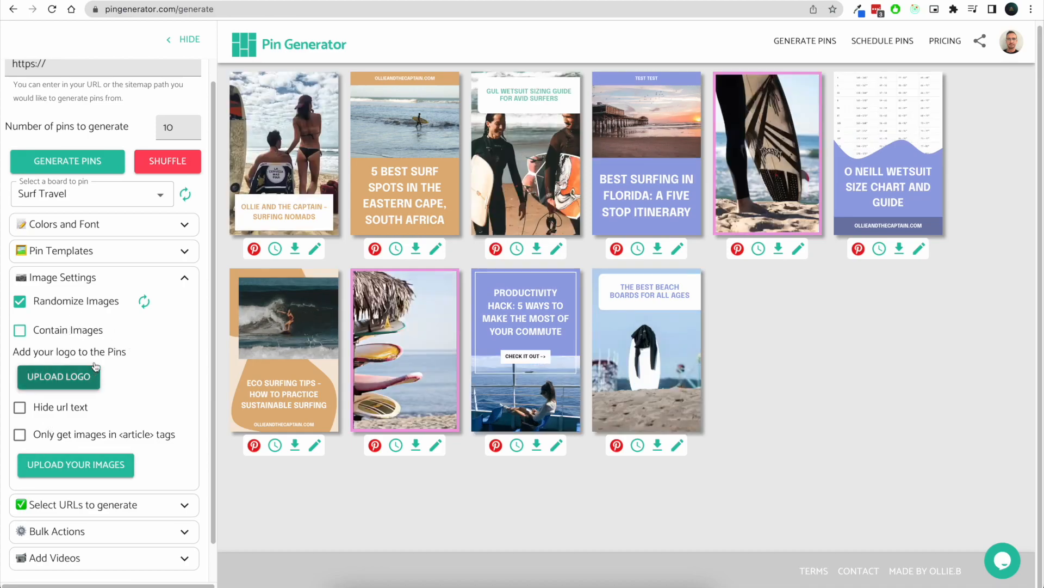
- Restrict the pin images to those found in the pages' <article> tags
{"action": "double_click", "coordinate": [62, 408]}
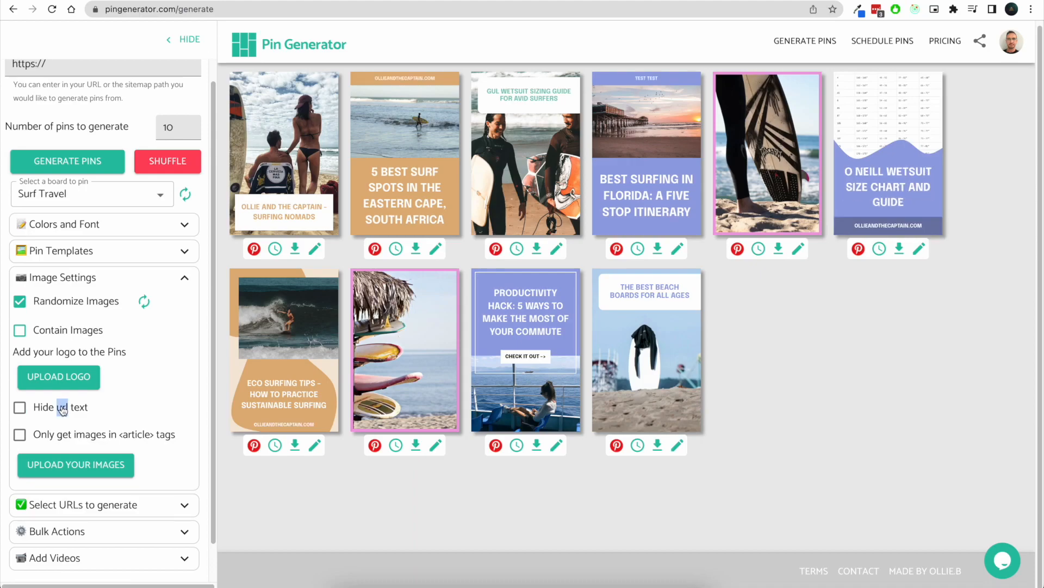
{"action": "mouse_move", "coordinate": [80, 438]}
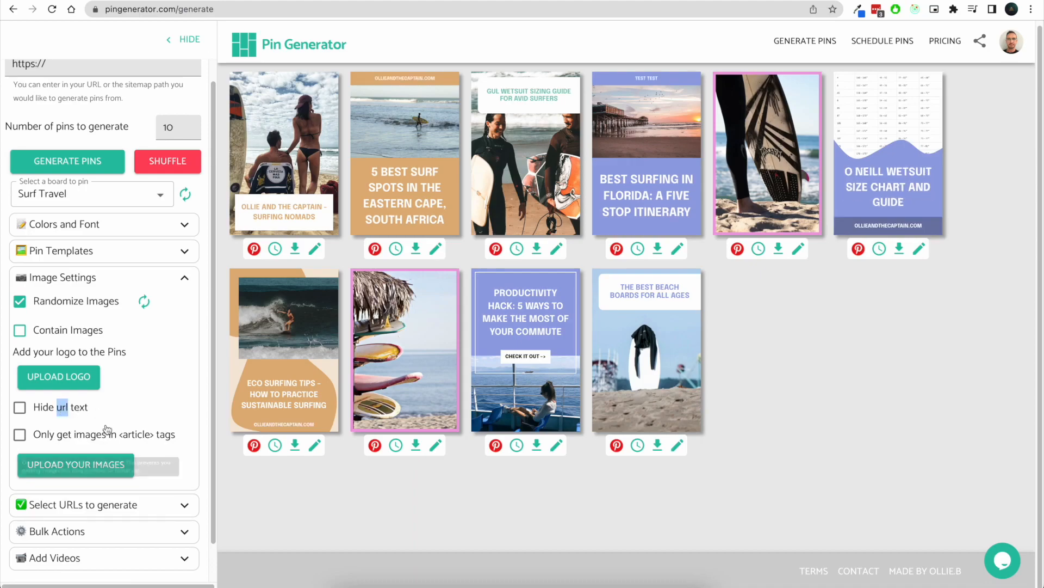
{"action": "left_click", "coordinate": [74, 438]}
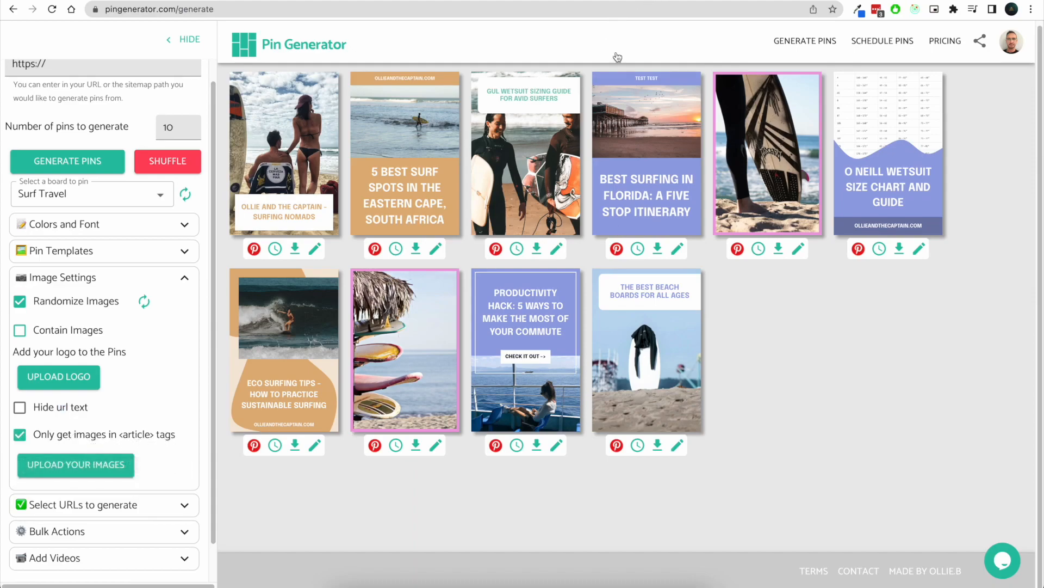
- Copy the outbound link of the "5 Best Surf Spots in the Eastern Cape" pin and open it in a new browser tab
{"action": "left_click", "coordinate": [435, 249]}
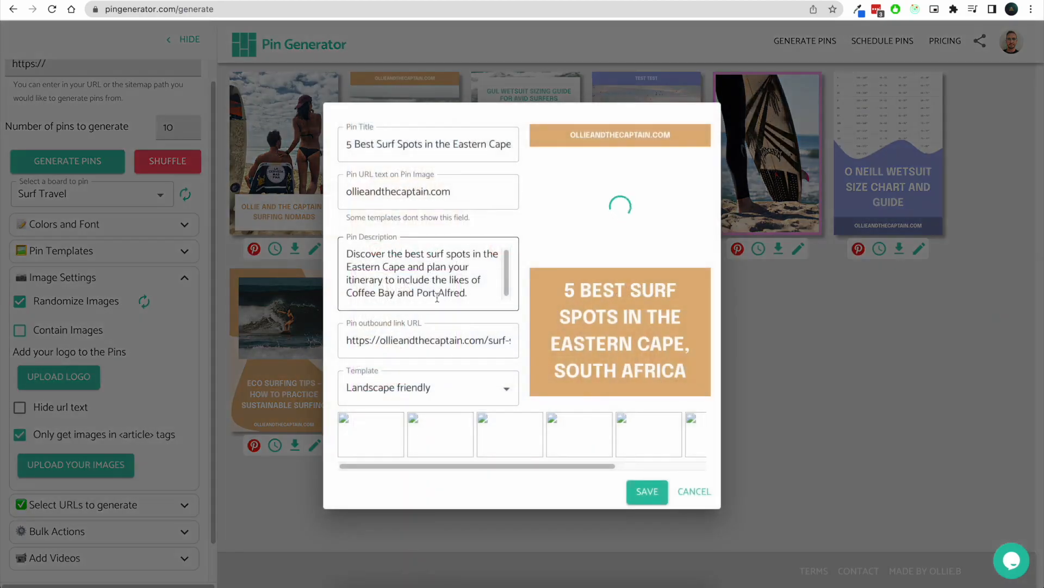
{"action": "triple_click", "coordinate": [441, 341]}
{"action": "key", "text": "super+c"}
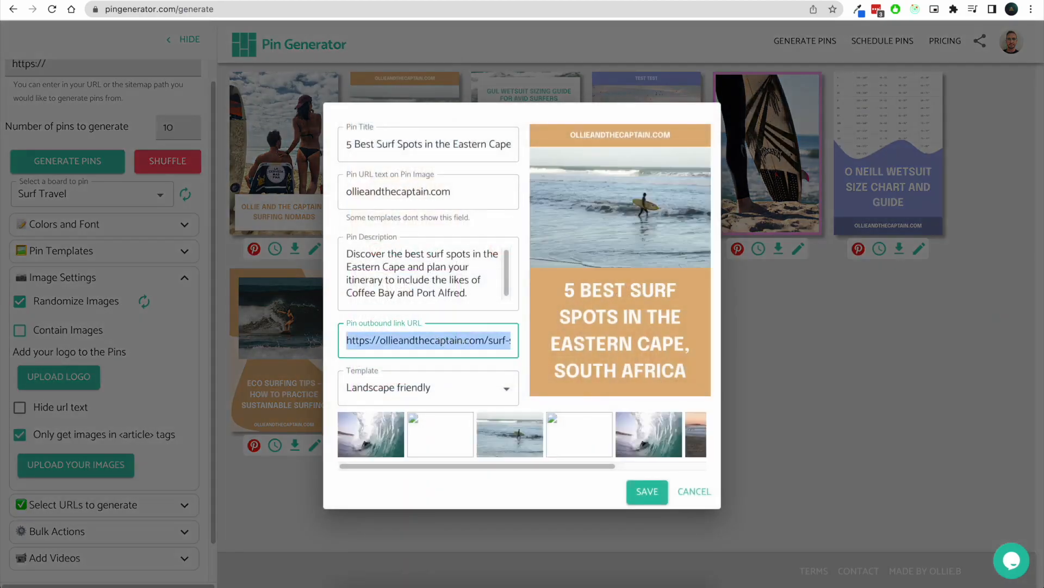
{"action": "key", "text": "super+t"}
{"action": "key", "text": "super+v"}
{"action": "key", "text": "Return"}
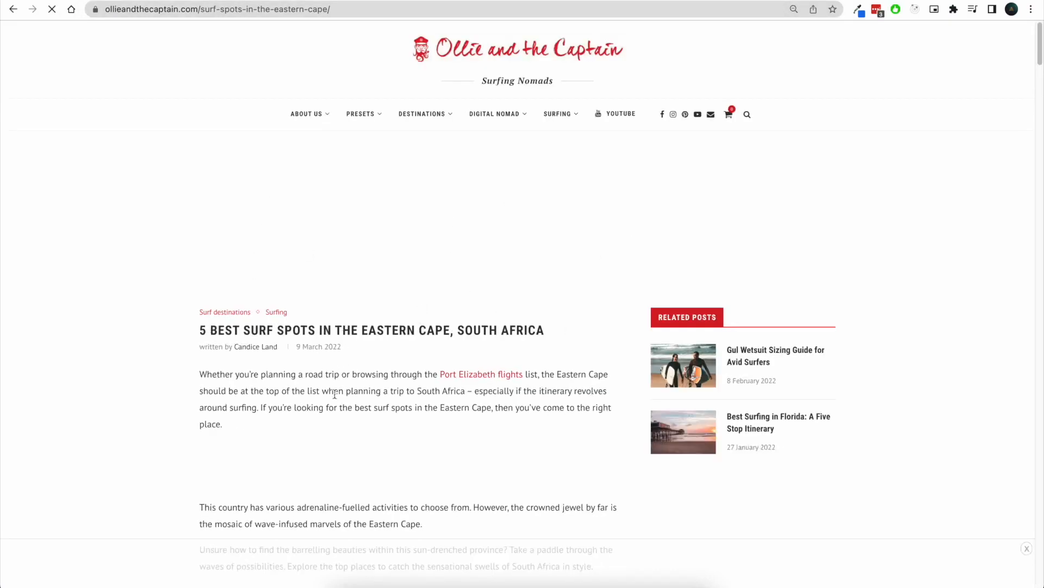
- Compare the article's own images with its ads and related-post thumbnails, and close the pin's details in Pin Generator without saving
{"action": "scroll", "coordinate": [359, 267], "scroll_direction": "down", "scroll_amount": 5}
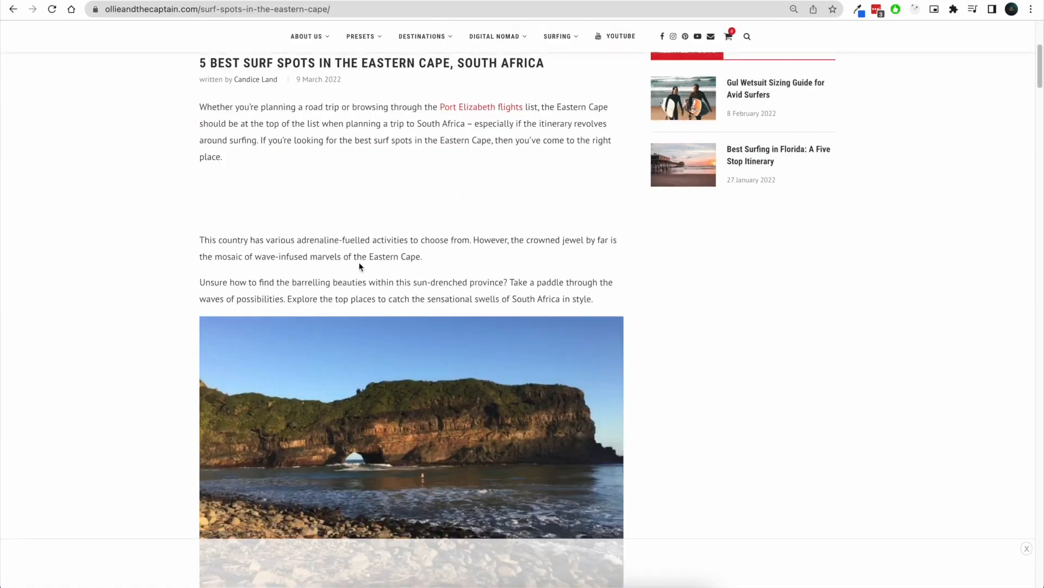
{"action": "scroll", "coordinate": [362, 262], "scroll_direction": "up", "scroll_amount": 2}
{"action": "scroll", "coordinate": [432, 306], "scroll_direction": "down", "scroll_amount": 1}
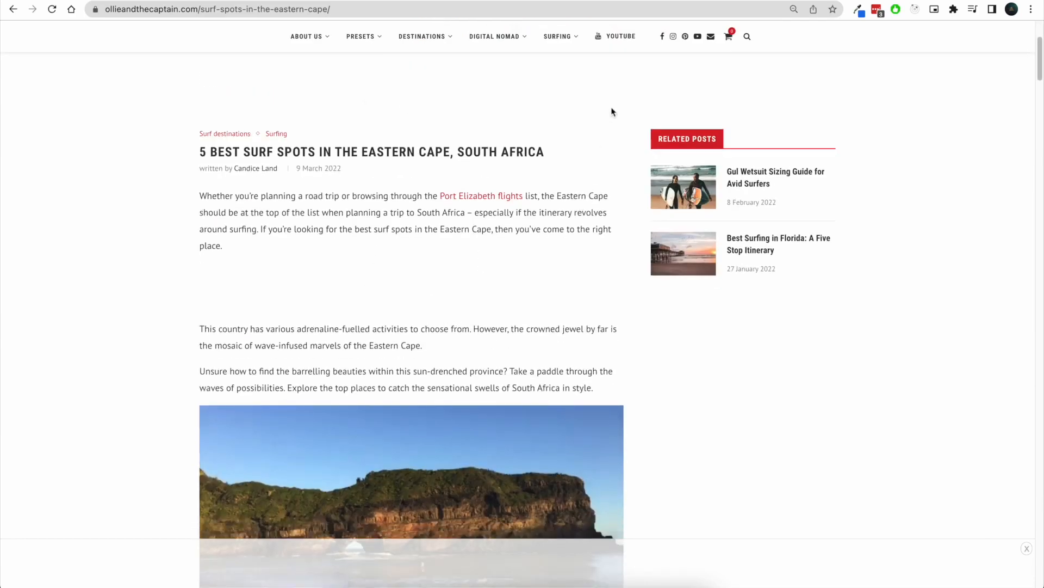
{"action": "scroll", "coordinate": [670, 267], "scroll_direction": "up", "scroll_amount": 4}
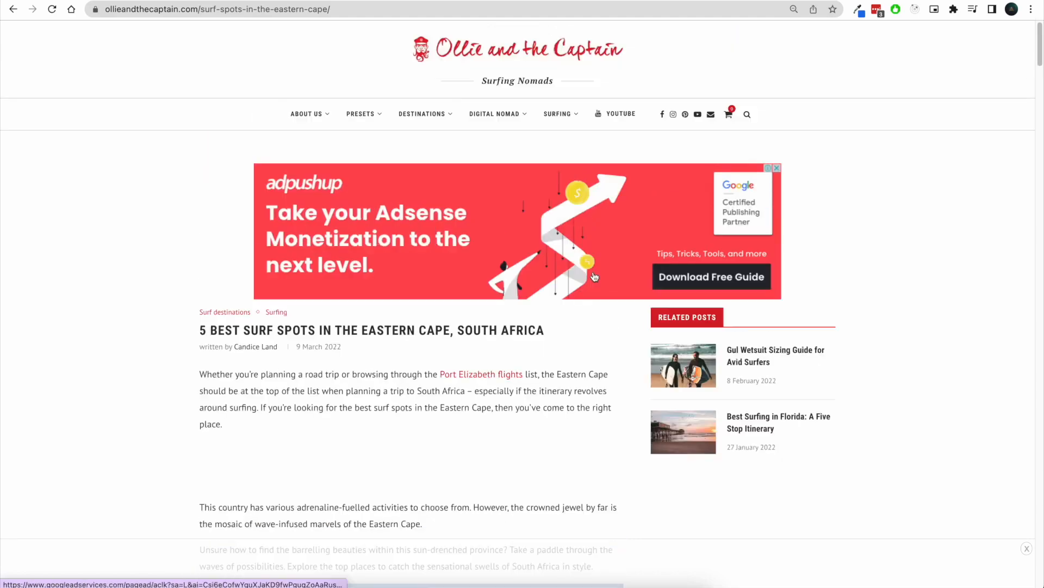
{"action": "scroll", "coordinate": [667, 288], "scroll_direction": "down", "scroll_amount": 5}
{"action": "scroll", "coordinate": [706, 161], "scroll_direction": "down", "scroll_amount": 3}
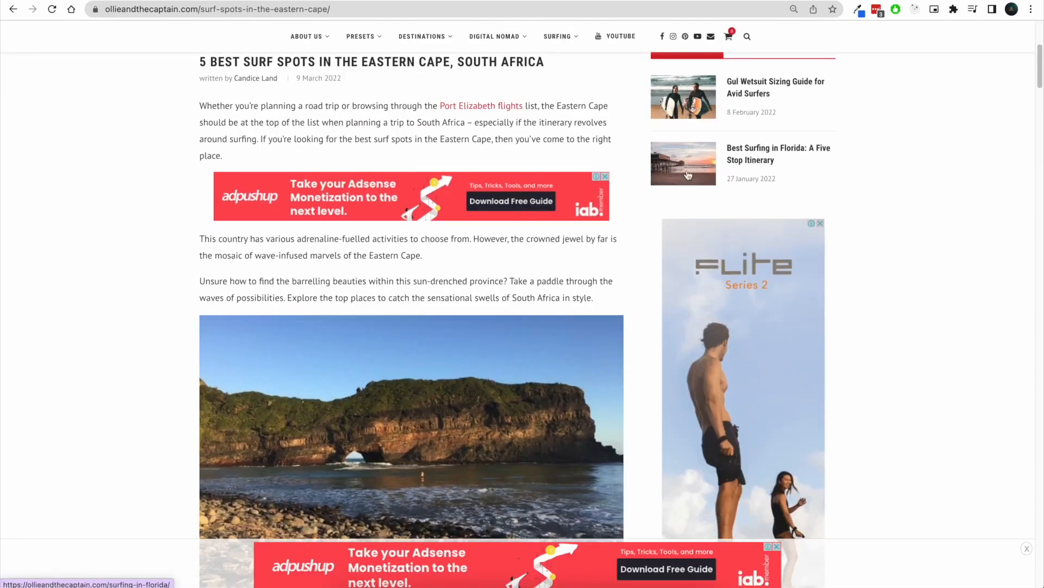
{"action": "scroll", "coordinate": [725, 147], "scroll_direction": "down", "scroll_amount": 15}
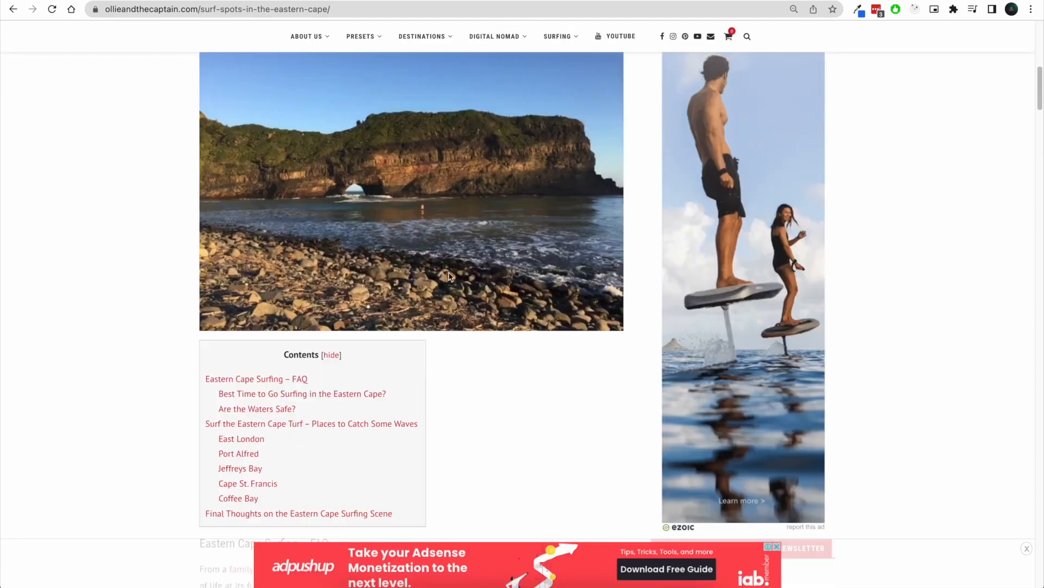
{"action": "scroll", "coordinate": [680, 354], "scroll_direction": "down", "scroll_amount": 3}
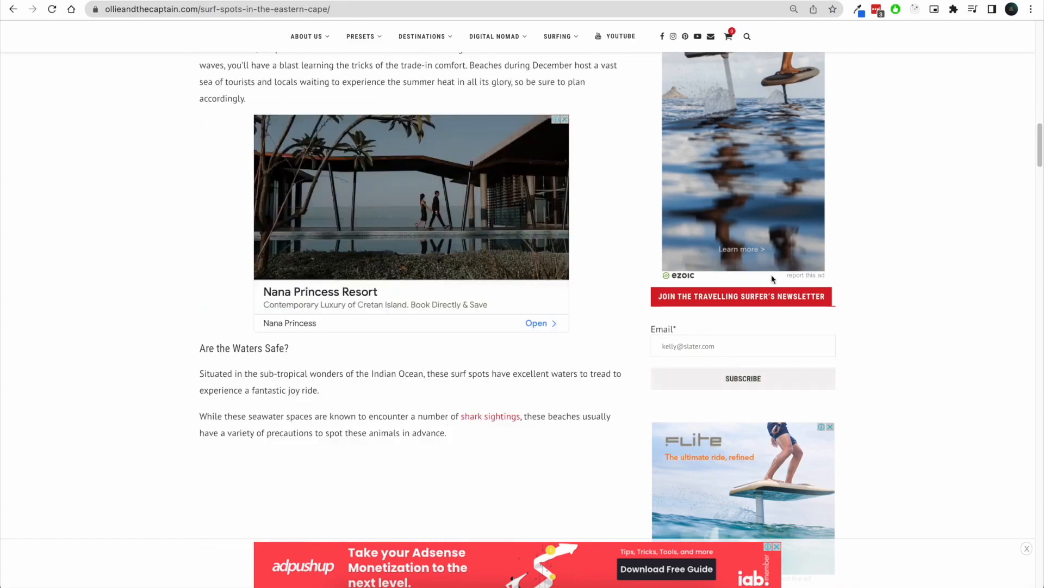
{"action": "scroll", "coordinate": [669, 321], "scroll_direction": "down", "scroll_amount": 3}
{"action": "scroll", "coordinate": [669, 320], "scroll_direction": "down", "scroll_amount": 4}
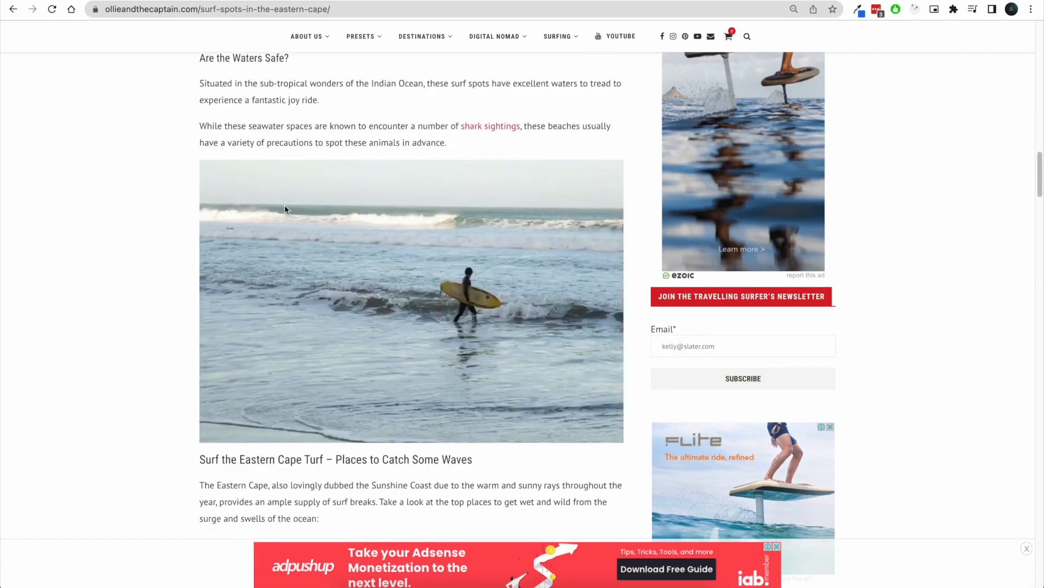
{"action": "scroll", "coordinate": [345, 177], "scroll_direction": "up", "scroll_amount": 20}
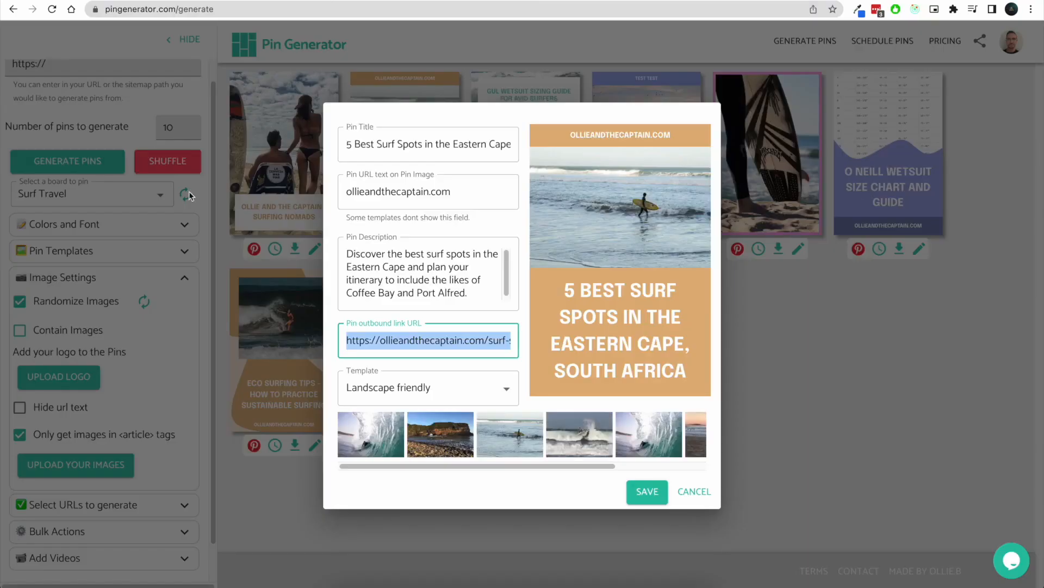
{"action": "left_click", "coordinate": [692, 491]}
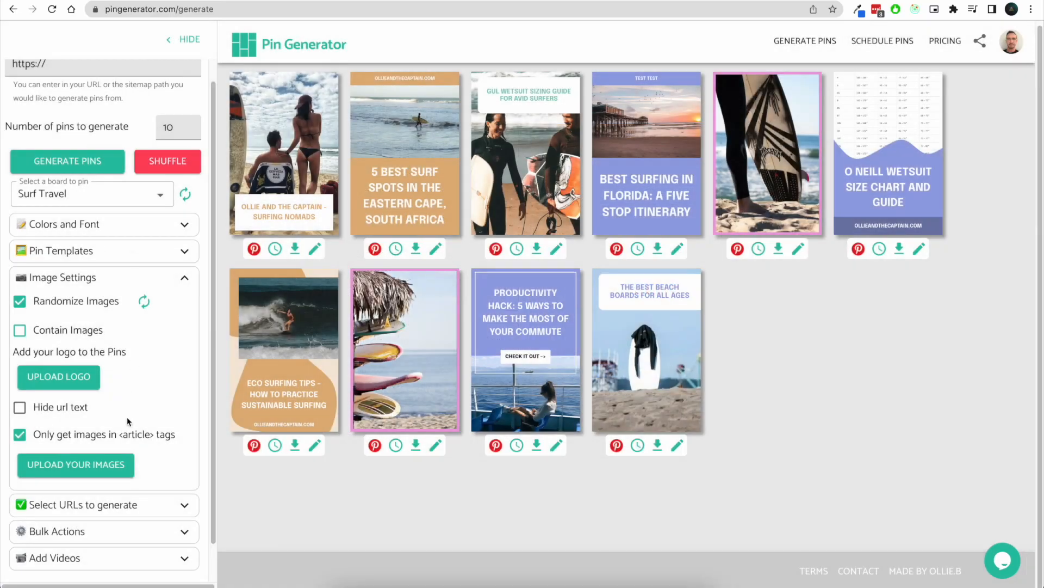
{"action": "mouse_move", "coordinate": [81, 436]}
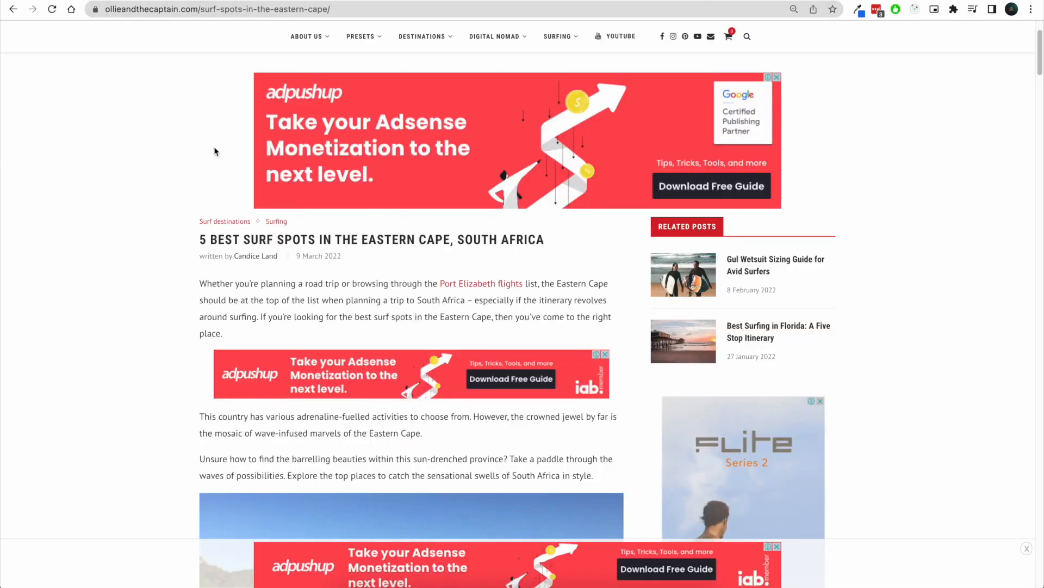
{"action": "scroll", "coordinate": [214, 148], "scroll_direction": "down", "scroll_amount": 15}
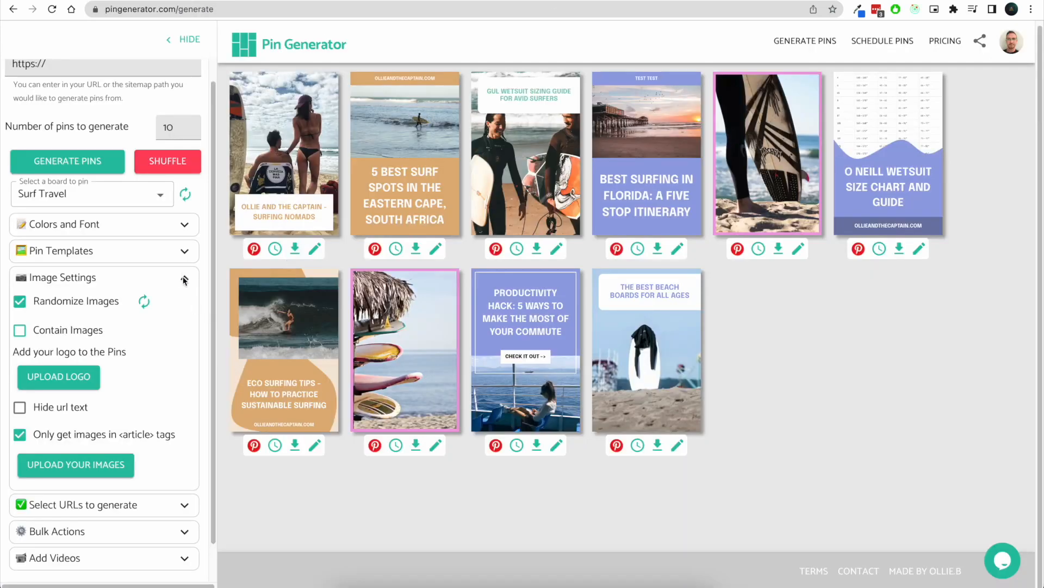
- Close the image settings and review the list of site URLs available for generating pins
{"action": "left_click", "coordinate": [185, 279]}
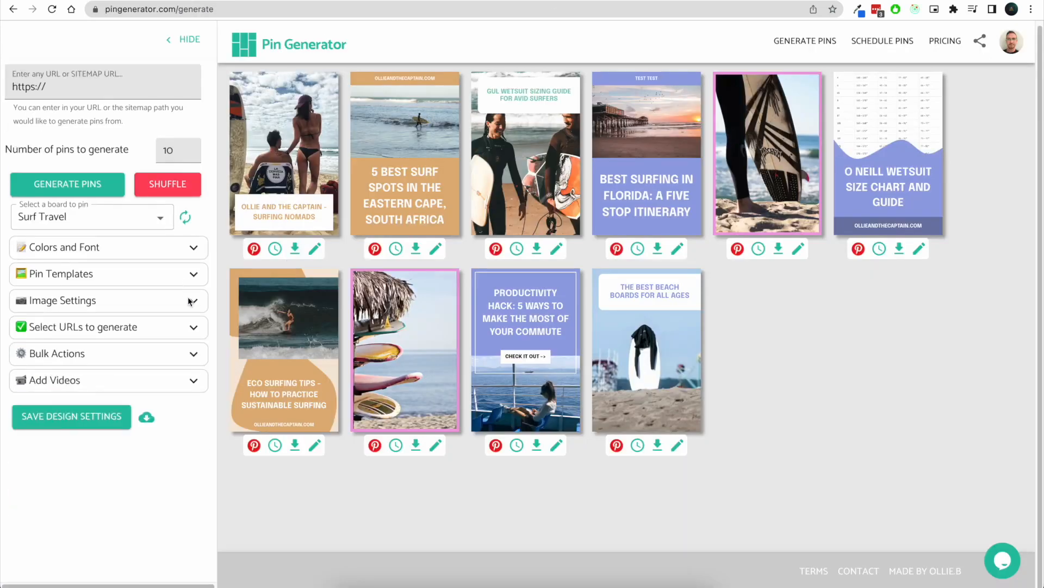
{"action": "left_click", "coordinate": [182, 334]}
{"action": "scroll", "coordinate": [174, 348], "scroll_direction": "down", "scroll_amount": 1}
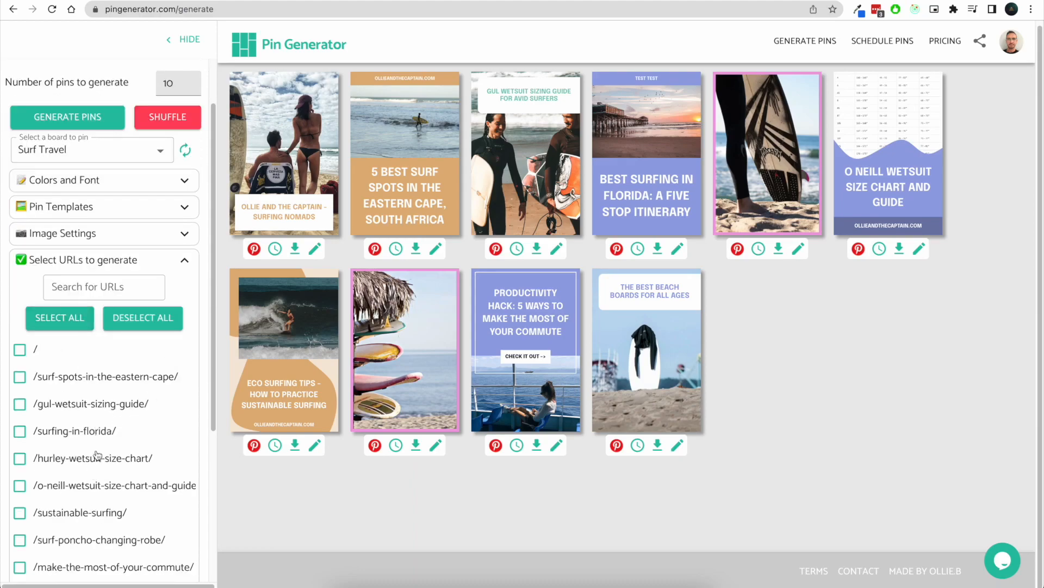
{"action": "scroll", "coordinate": [100, 441], "scroll_direction": "down", "scroll_amount": 1}
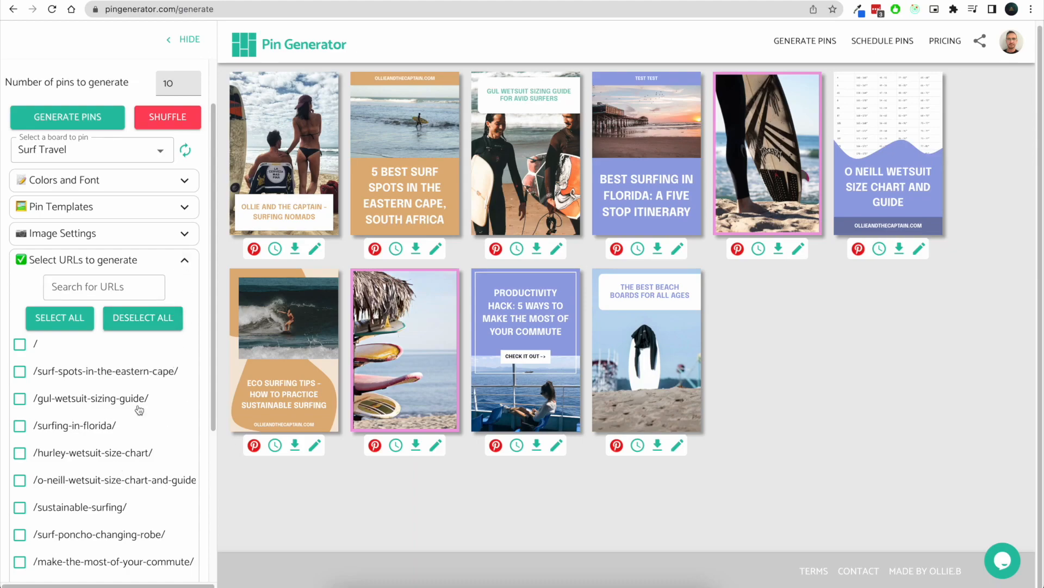
{"action": "left_click", "coordinate": [186, 262]}
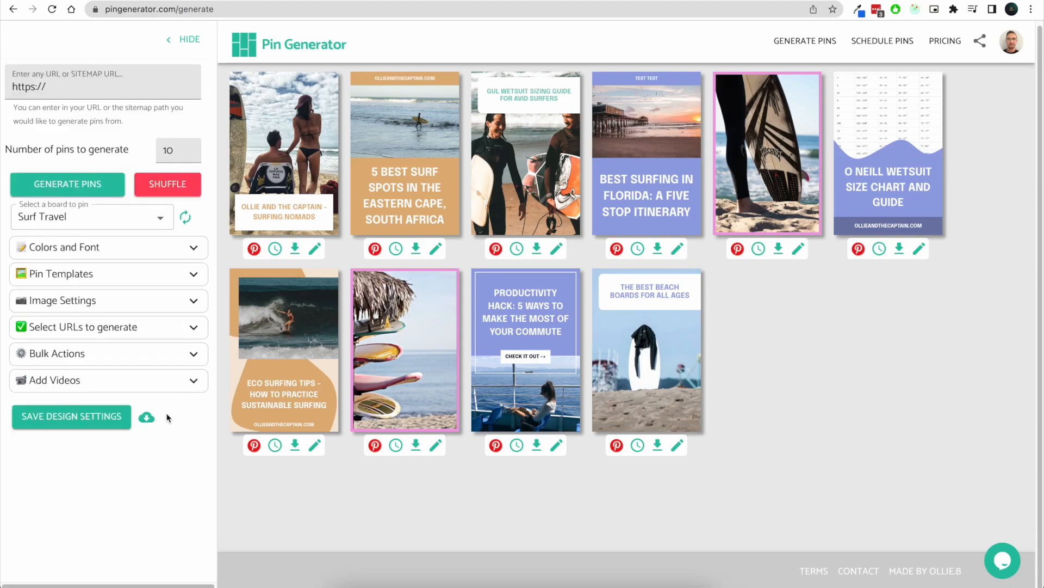
- Bulk-set the title of all pins to "Test Test" and their description to "Test"
{"action": "left_click", "coordinate": [186, 357]}
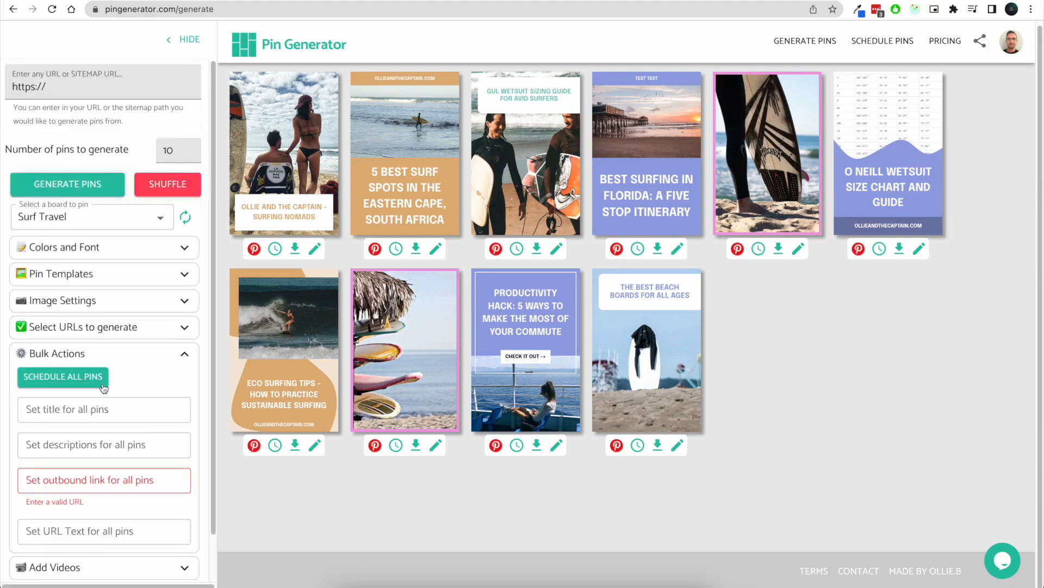
{"action": "left_click", "coordinate": [116, 404]}
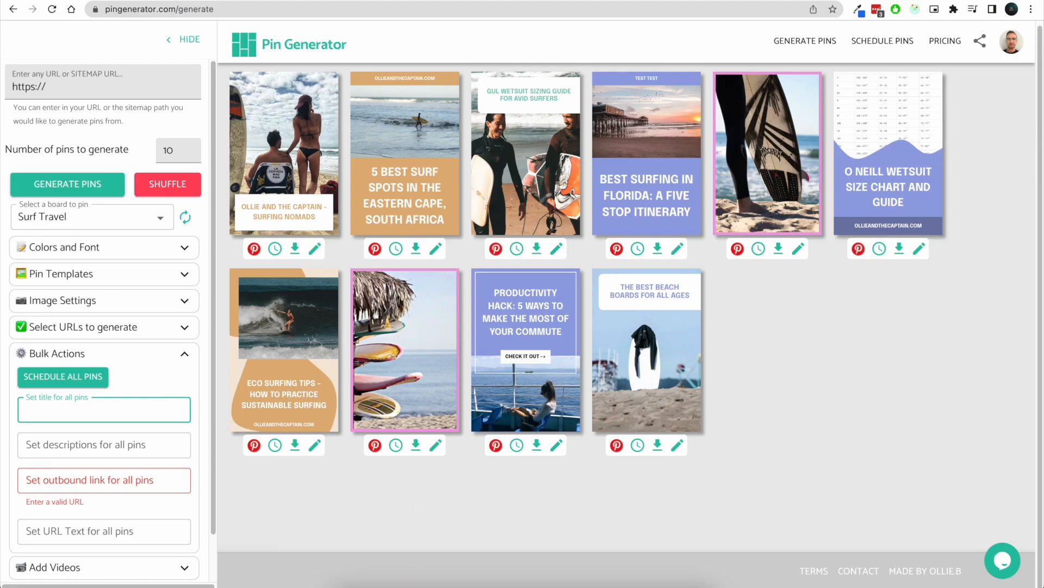
{"action": "type", "text": "Test Test"}
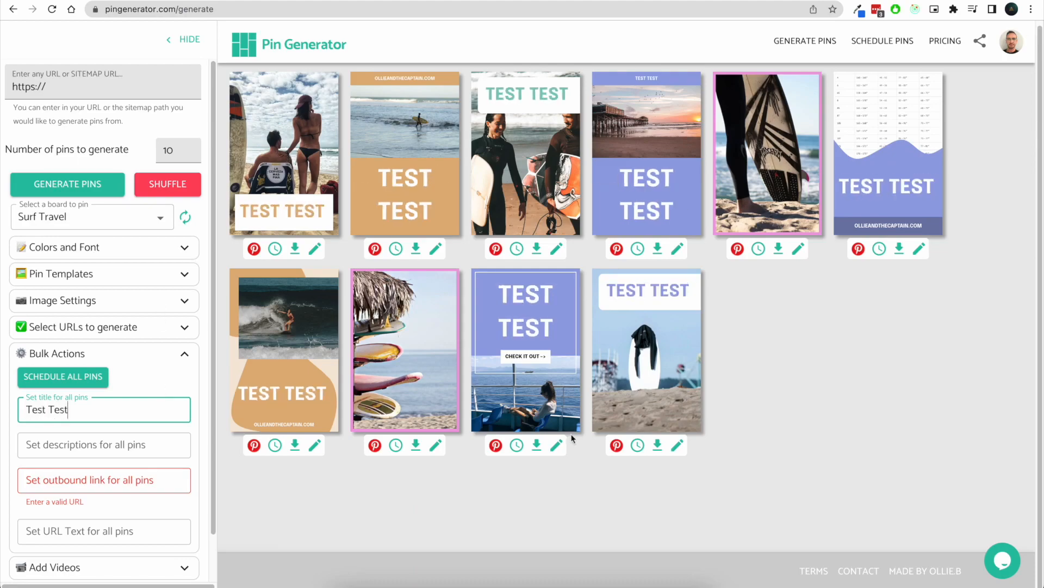
{"action": "left_click", "coordinate": [157, 446]}
{"action": "type", "text": "Tests"}
{"action": "key", "text": "BackSpace"}
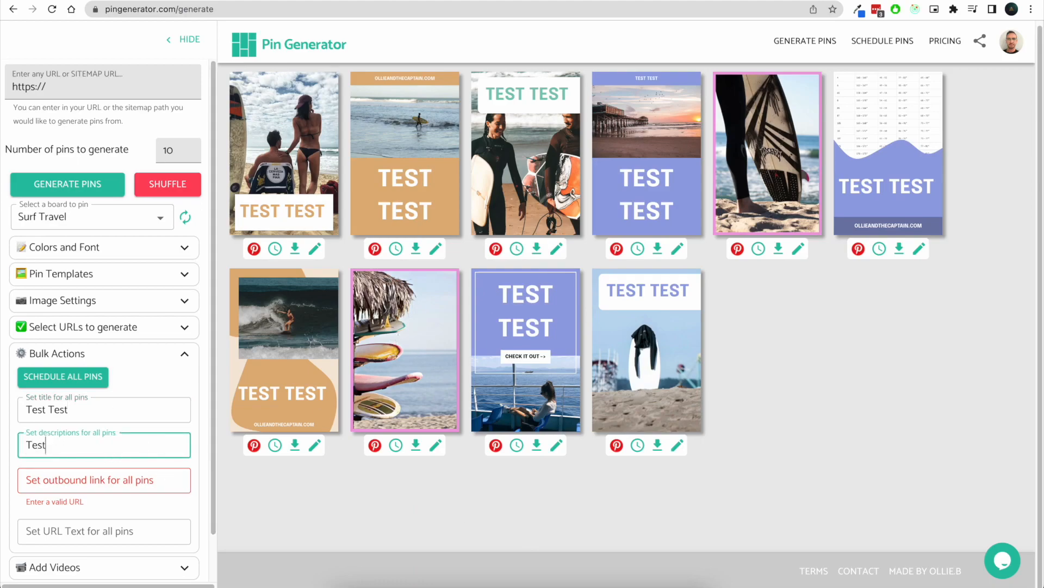
{"action": "left_click", "coordinate": [143, 529]}
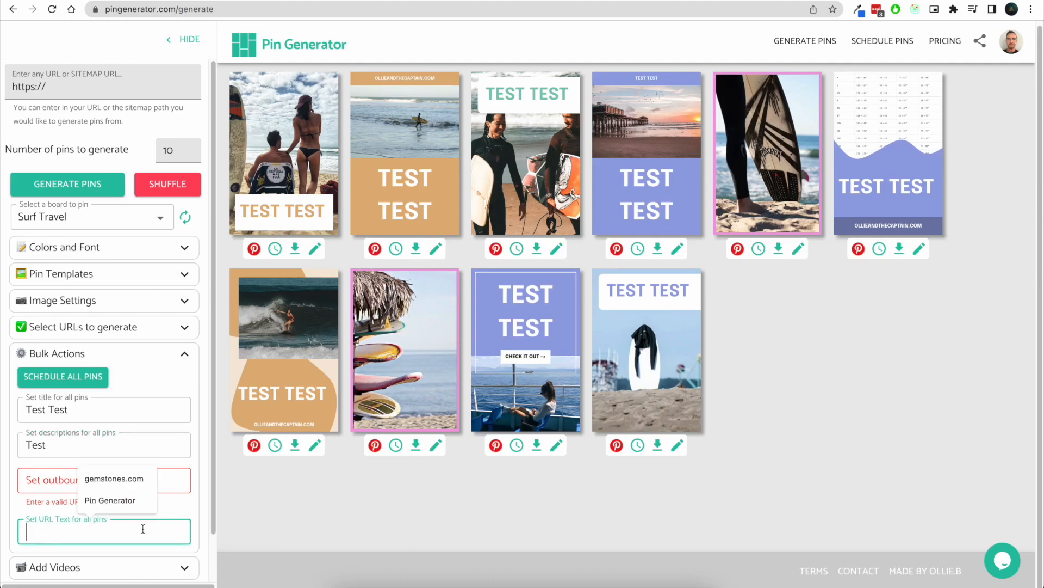
{"action": "type", "text": "Test Test"}
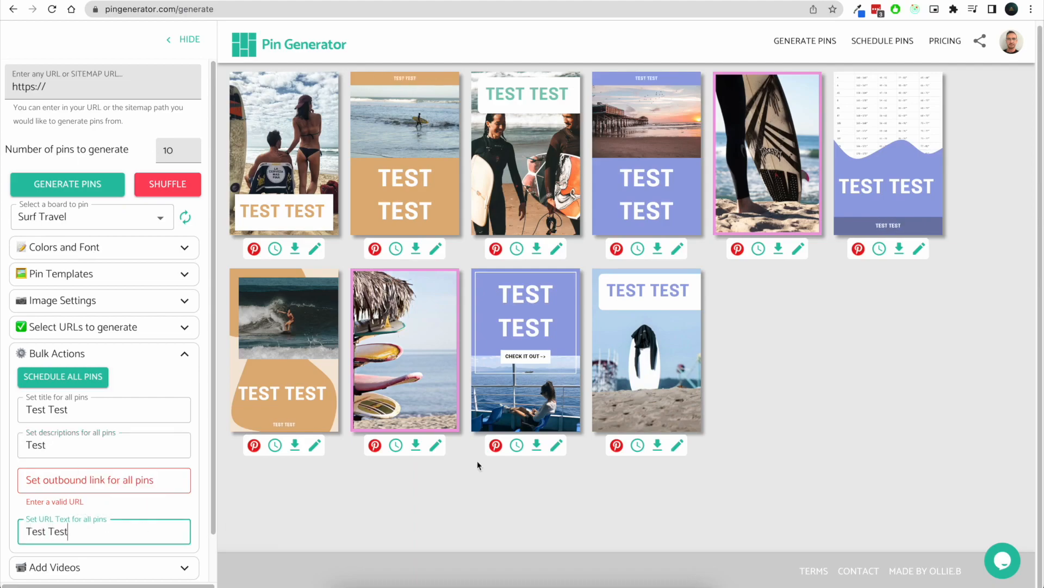
{"action": "left_click", "coordinate": [301, 431]}
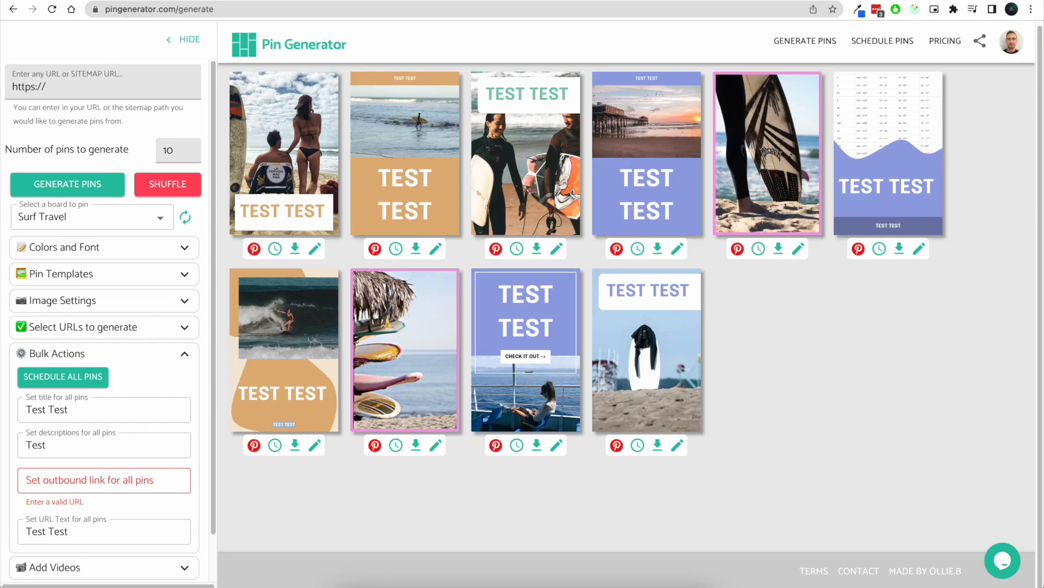
{"action": "left_click", "coordinate": [120, 481]}
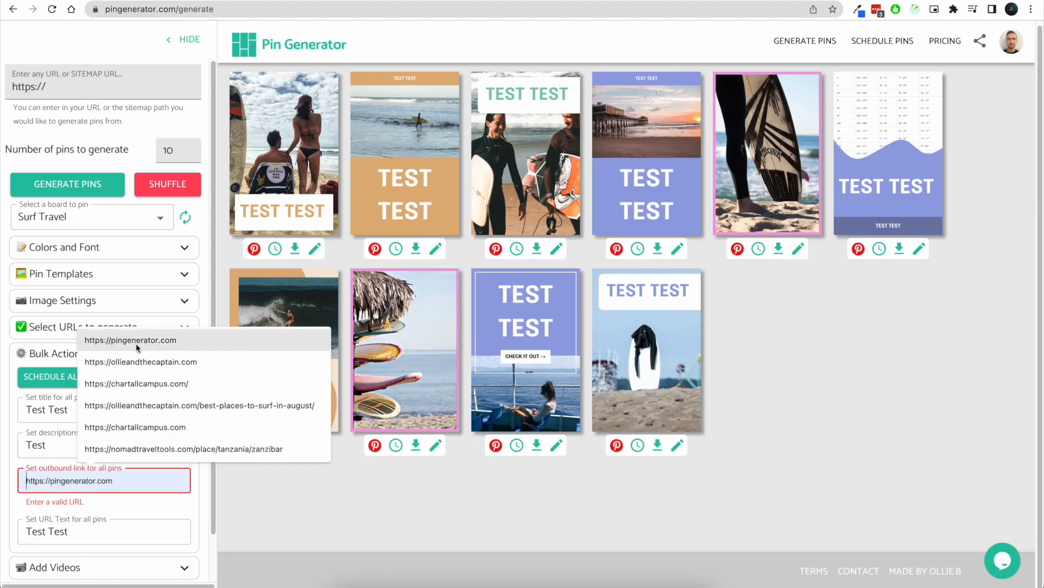
{"action": "left_click", "coordinate": [142, 361]}
{"action": "left_click_drag", "start_coordinate": [25, 480], "coordinate": [162, 480]}
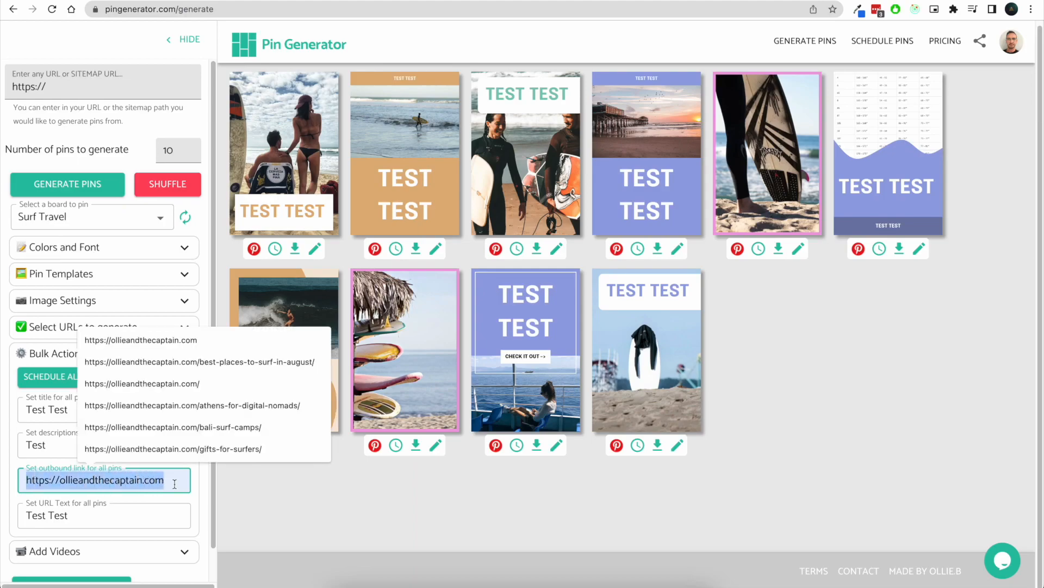
{"action": "left_click", "coordinate": [467, 506]}
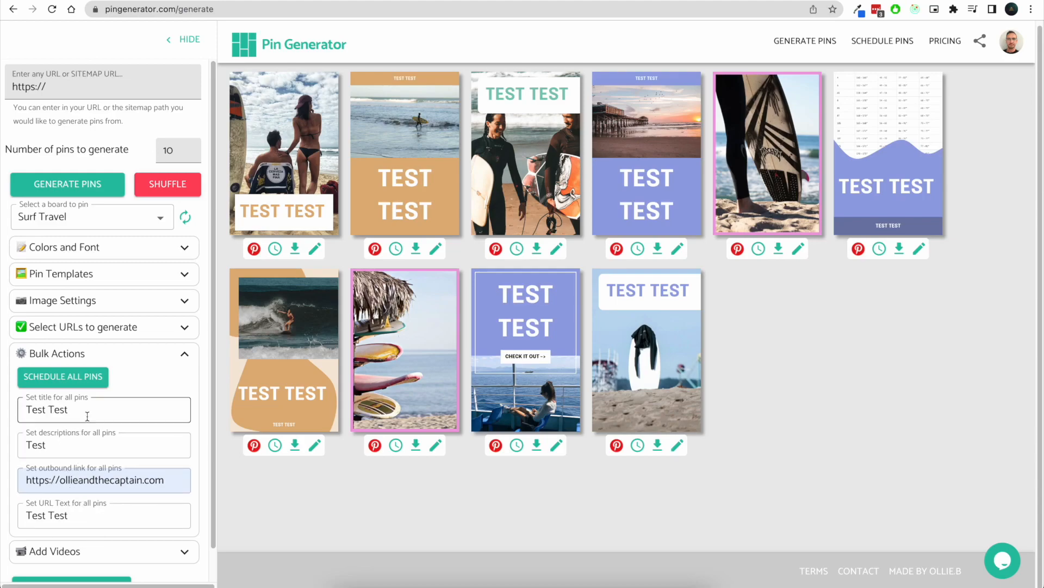
- Check the Eastern Cape pin's individual title, close its details without saving, and compare it with the bulk title
{"action": "left_click", "coordinate": [437, 249]}
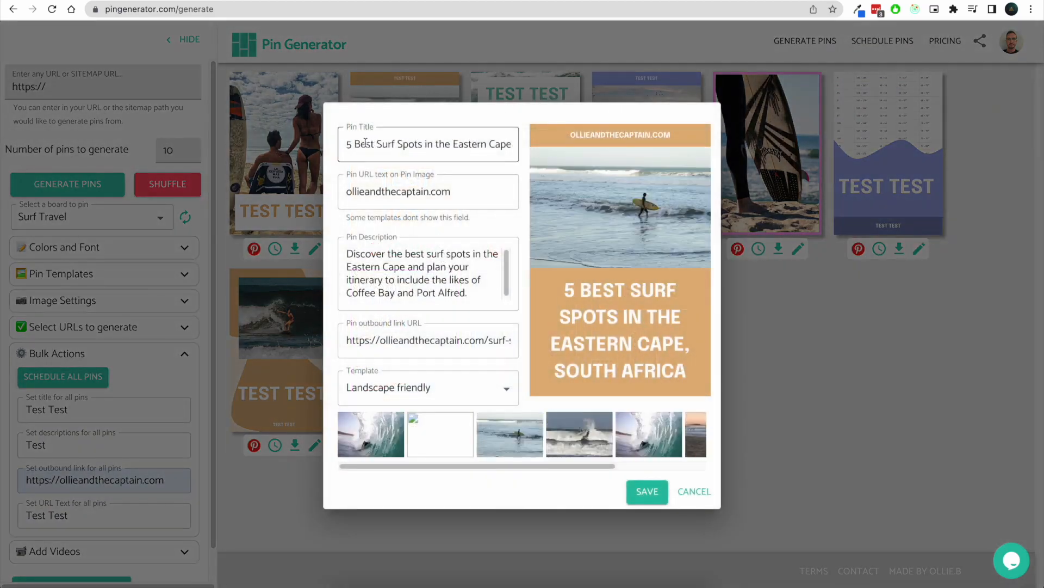
{"action": "left_click_drag", "start_coordinate": [349, 143], "coordinate": [513, 169]}
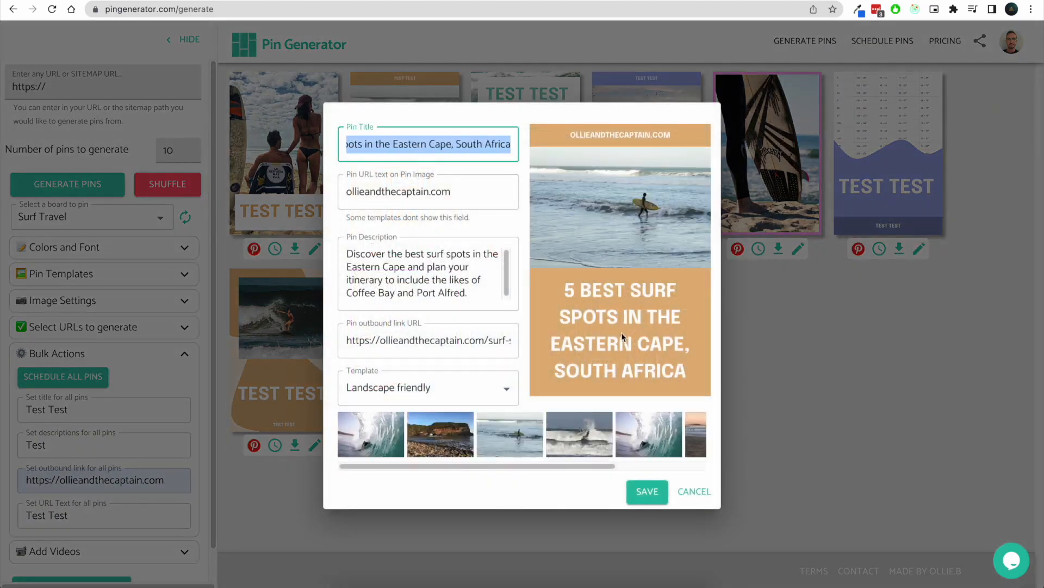
{"action": "left_click", "coordinate": [691, 493]}
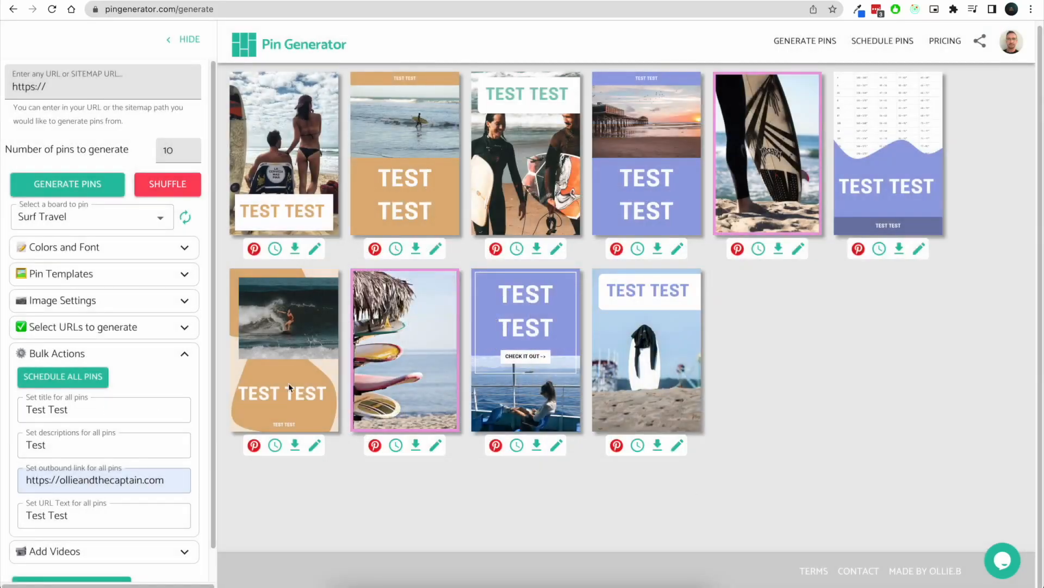
{"action": "left_click_drag", "start_coordinate": [27, 411], "coordinate": [71, 413]}
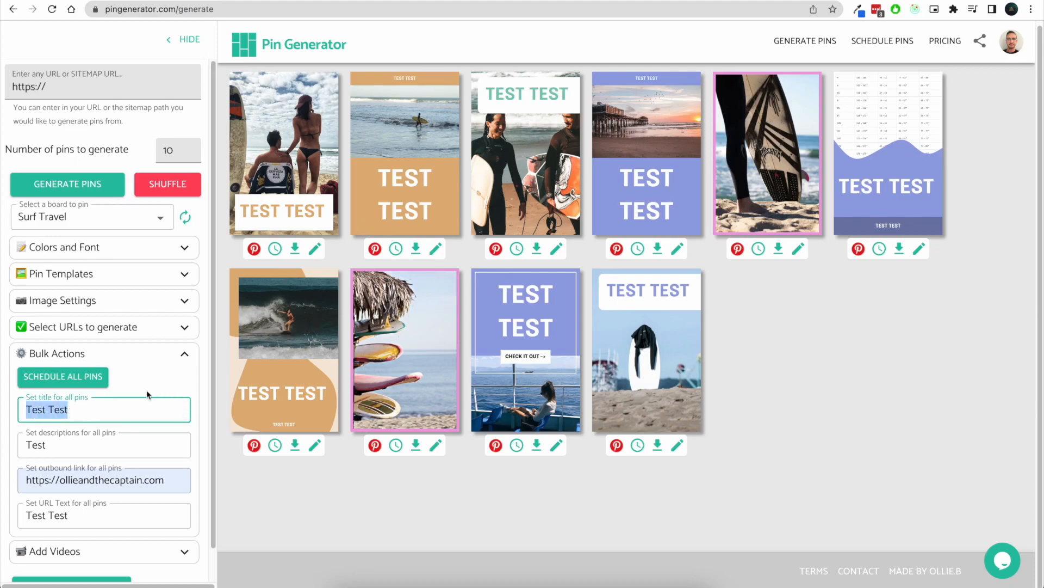
- Clear the bulk title for all pins and check the Eastern Cape pin's details without saving
{"action": "key", "text": "BackSpace"}
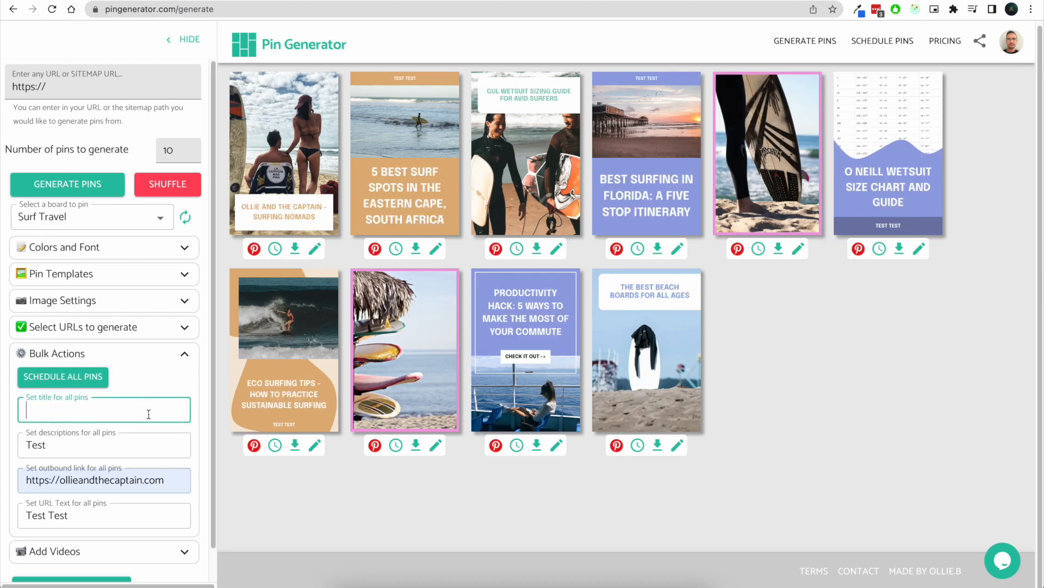
{"action": "left_click", "coordinate": [435, 248]}
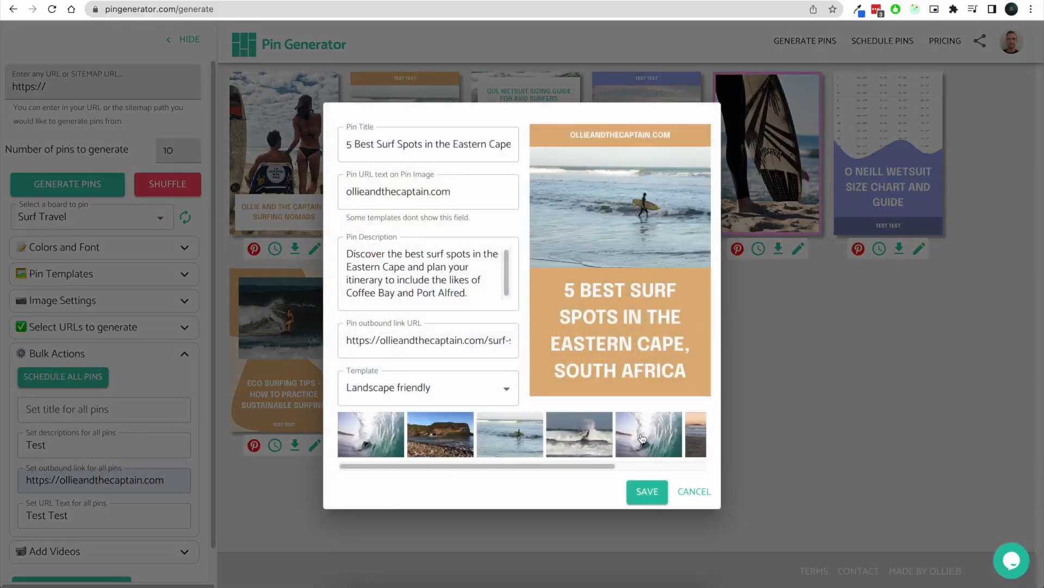
{"action": "left_click", "coordinate": [700, 492]}
- Clear the bulk URL text, outbound link and description set for all pins
{"action": "left_click_drag", "start_coordinate": [72, 516], "coordinate": [16, 514]}
{"action": "key", "text": "BackSpace"}
{"action": "left_click_drag", "start_coordinate": [168, 481], "coordinate": [1, 493]}
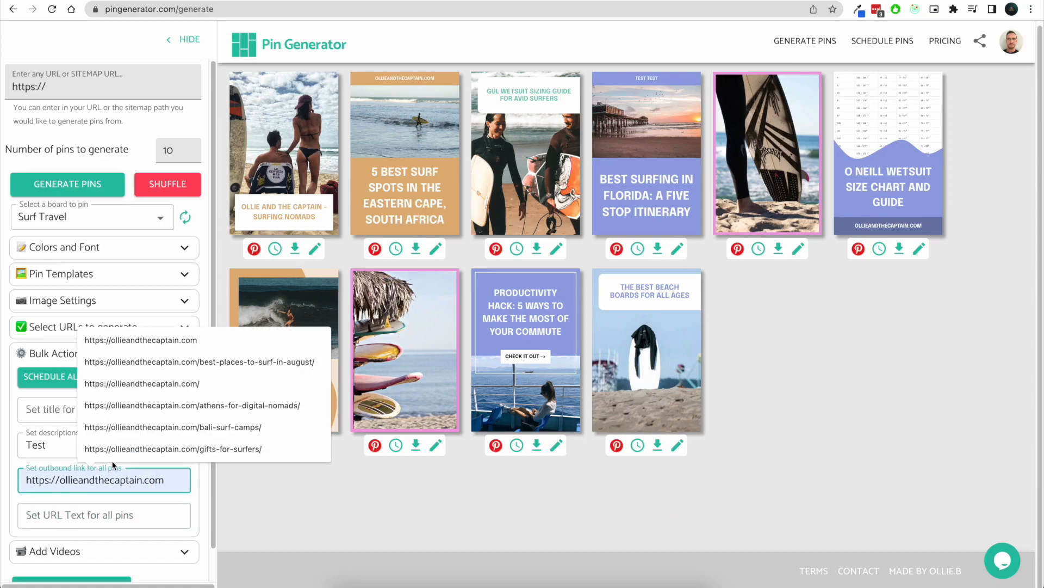
{"action": "left_click_drag", "start_coordinate": [166, 476], "coordinate": [2, 481]}
{"action": "key", "text": "BackSpace"}
{"action": "left_click_drag", "start_coordinate": [66, 445], "coordinate": [20, 444]}
{"action": "key", "text": "BackSpace"}
{"action": "left_click", "coordinate": [98, 480]}
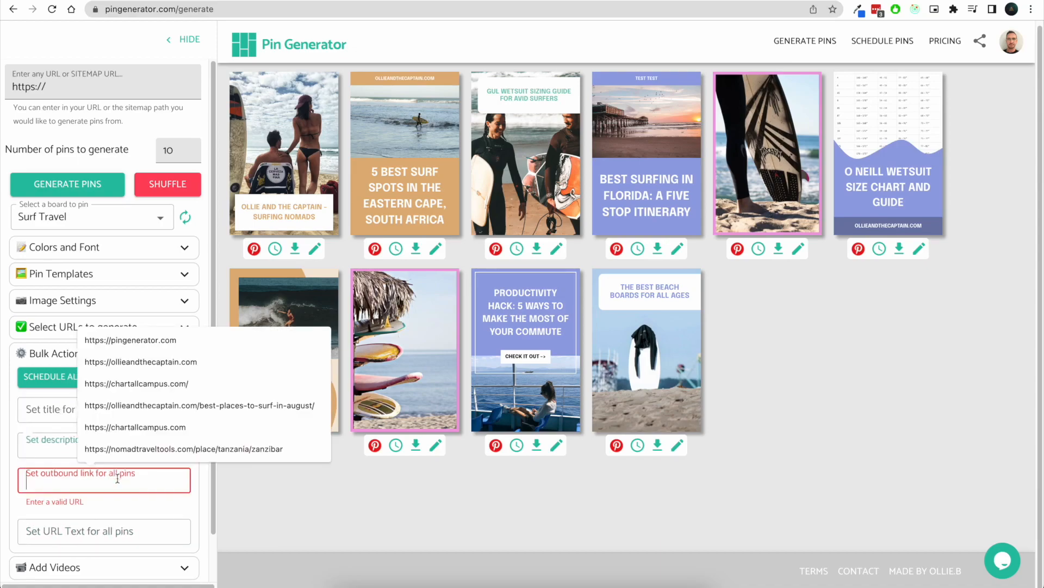
{"action": "left_click", "coordinate": [221, 505]}
{"action": "left_click", "coordinate": [140, 480]}
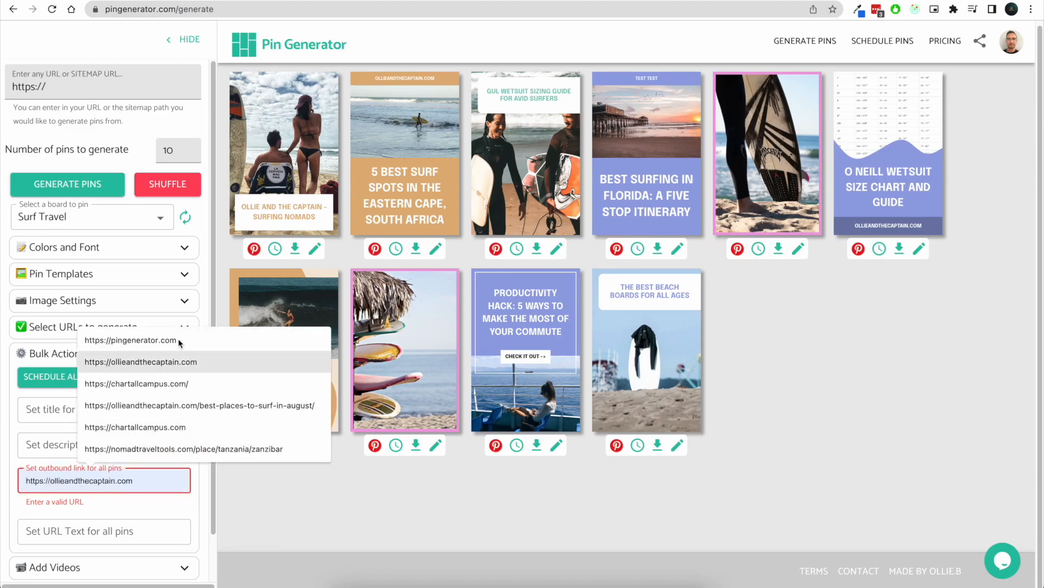
{"action": "left_click", "coordinate": [184, 362]}
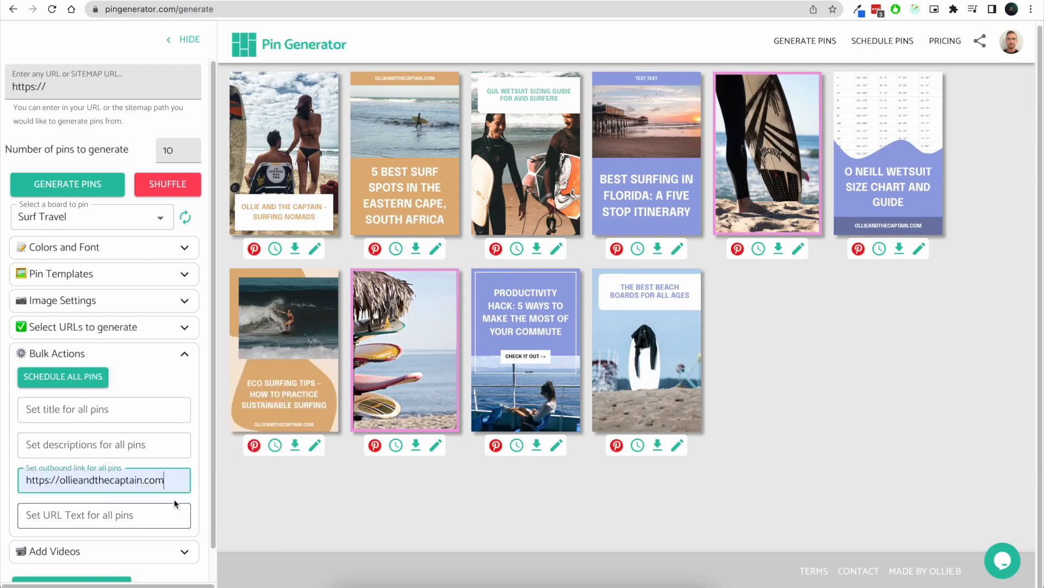
{"action": "type", "text": "?"}
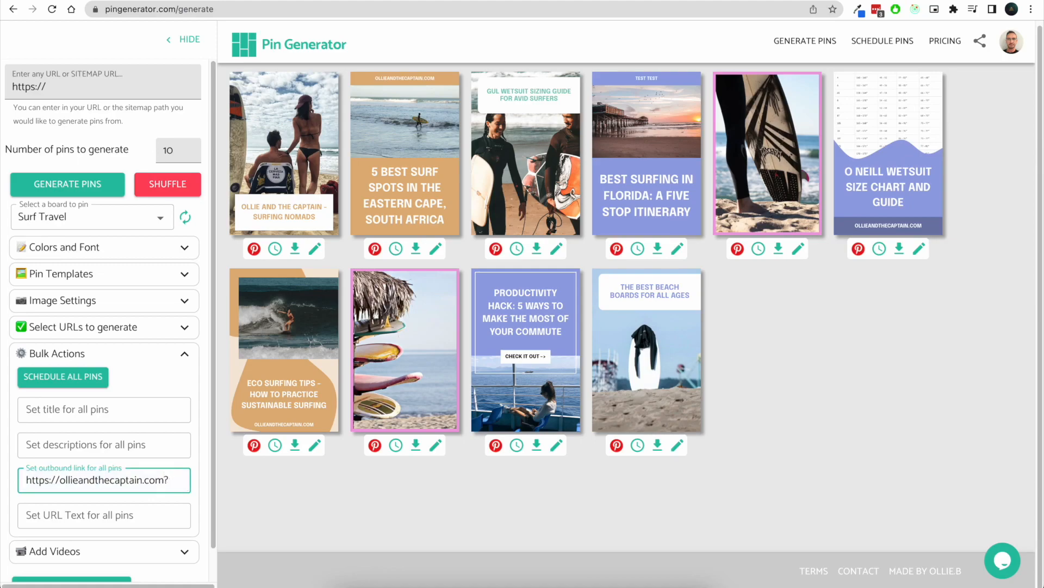
{"action": "type", "text": "re"}
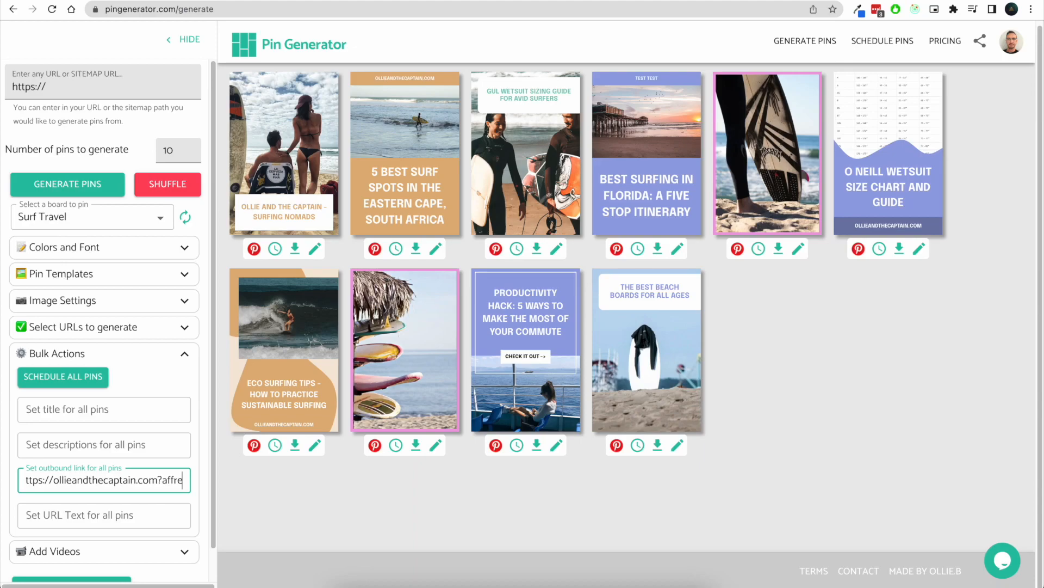
{"action": "type", "text": "affref=\""}
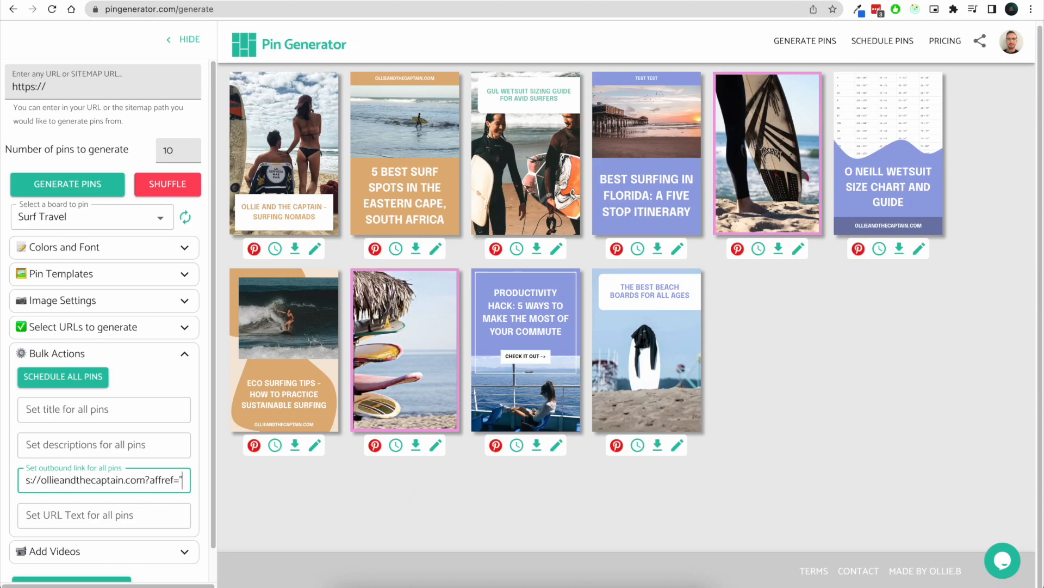
{"action": "key", "text": "BackSpace"}
{"action": "type", "text": "ollie"}
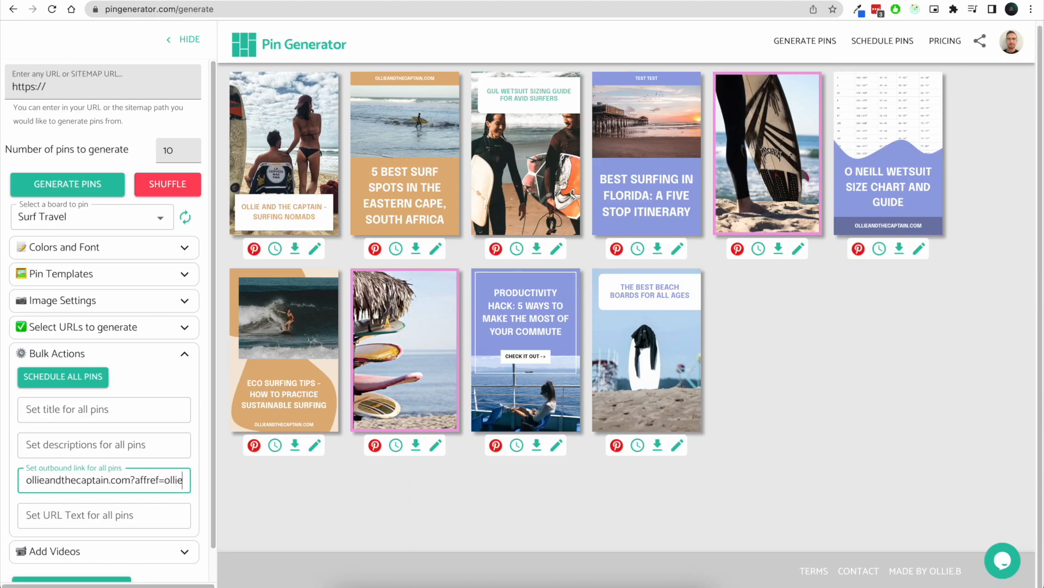
{"action": "left_click_drag", "start_coordinate": [187, 479], "coordinate": [9, 485]}
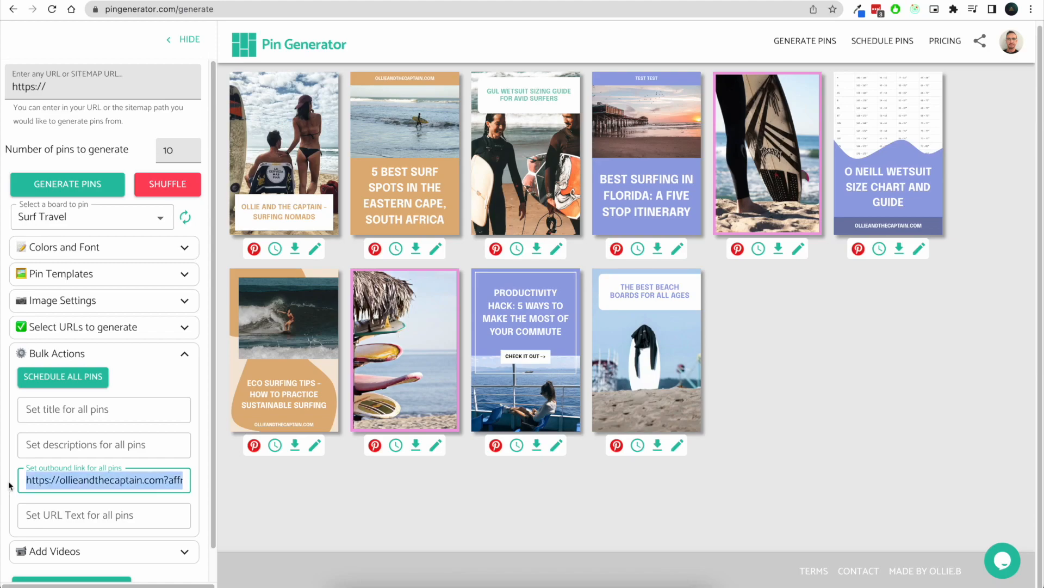
- Close the bulk actions, search the video library for "cats", look over the clips and close the video section
{"action": "scroll", "coordinate": [165, 486], "scroll_direction": "down", "scroll_amount": 1}
{"action": "left_click", "coordinate": [183, 345]}
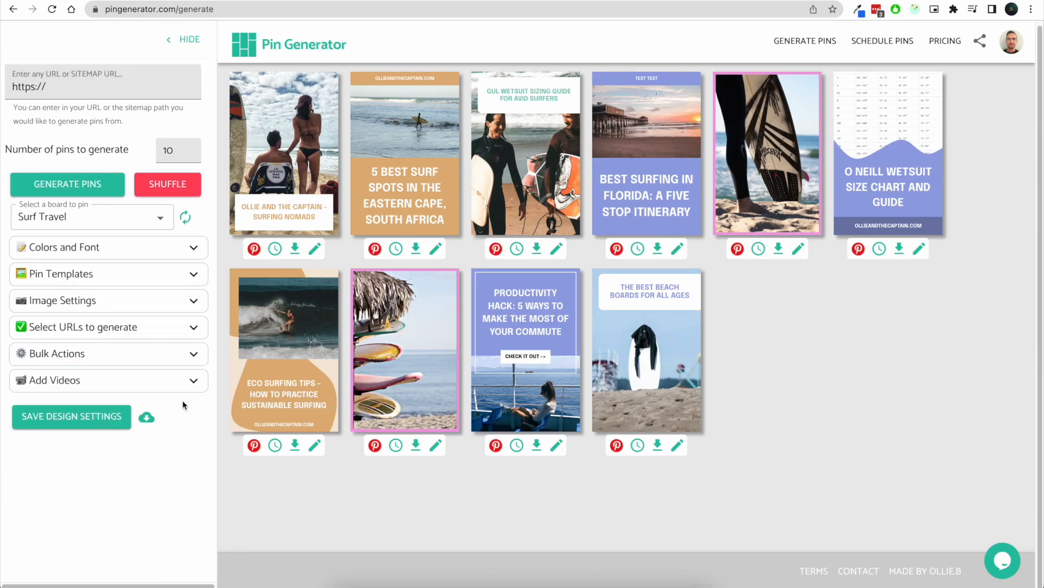
{"action": "left_click", "coordinate": [187, 390]}
{"action": "left_click", "coordinate": [123, 407]}
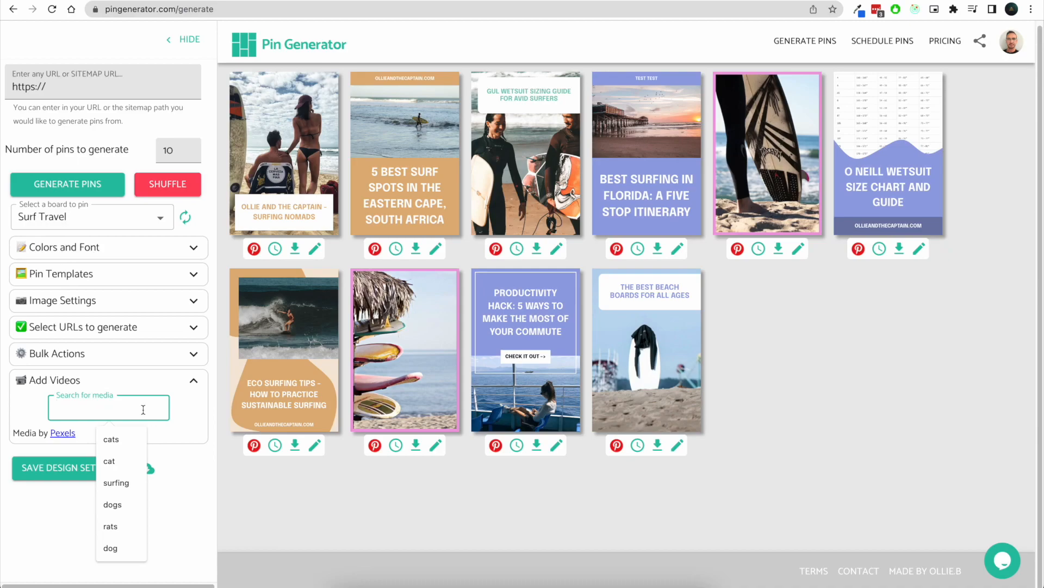
{"action": "type", "text": "ct"}
{"action": "type", "text": "ts"}
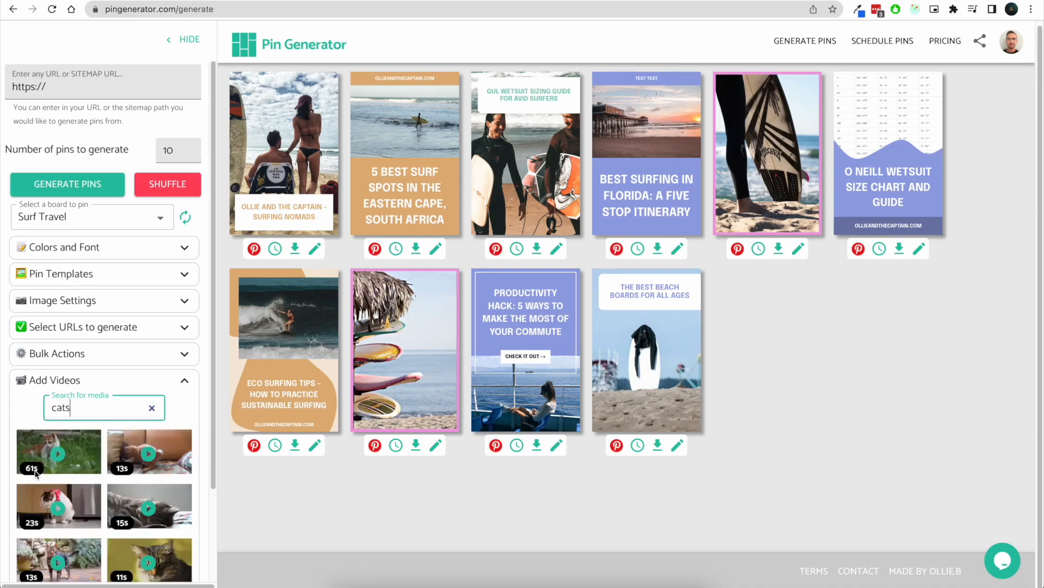
{"action": "scroll", "coordinate": [84, 463], "scroll_direction": "down", "scroll_amount": 2}
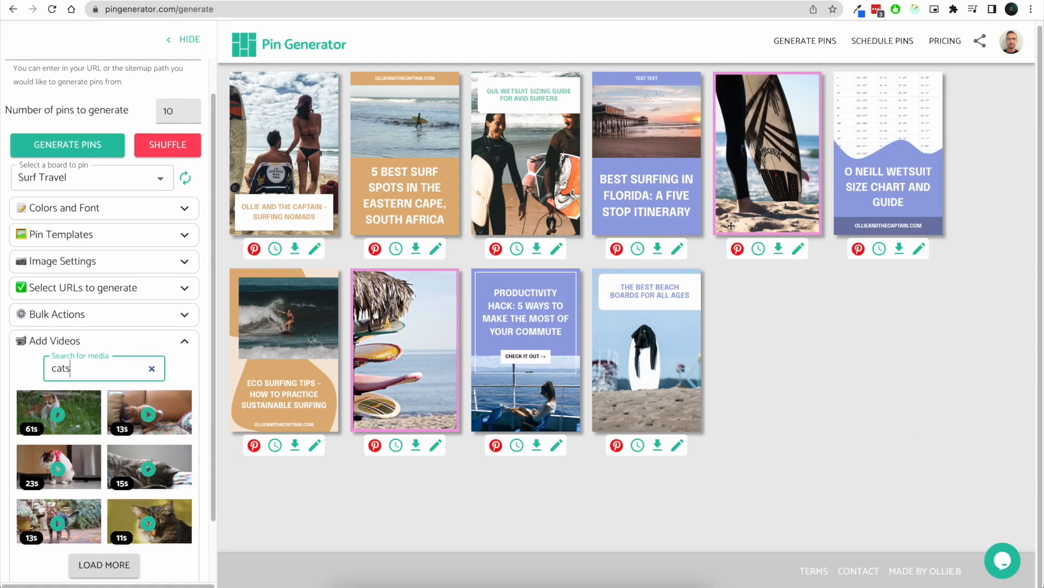
{"action": "left_click", "coordinate": [186, 341]}
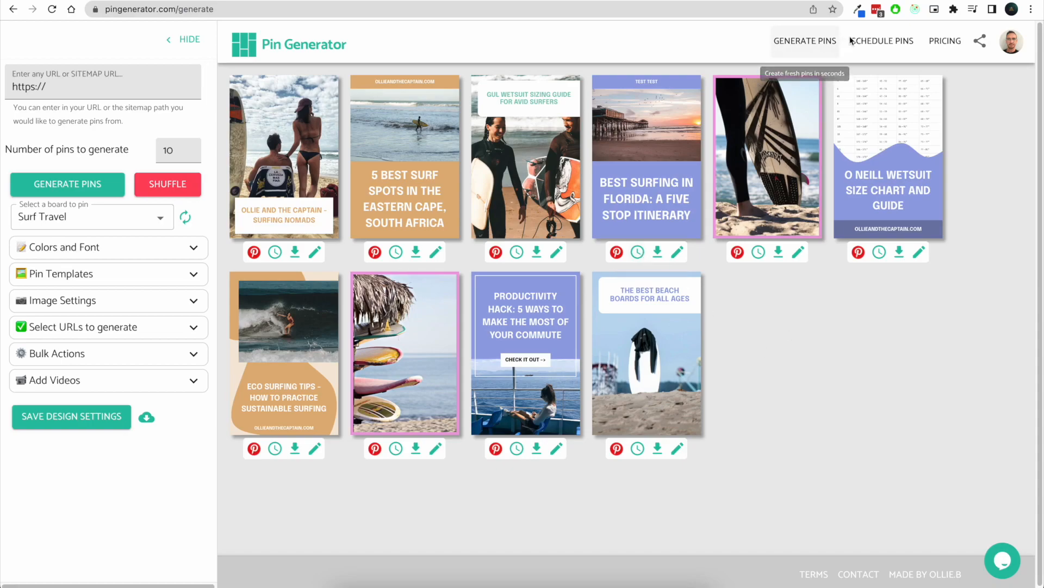
- Open the pin scheduling page and review its settings and the scheduled pins of the ollieandthecaptain account
{"action": "left_click", "coordinate": [882, 49]}
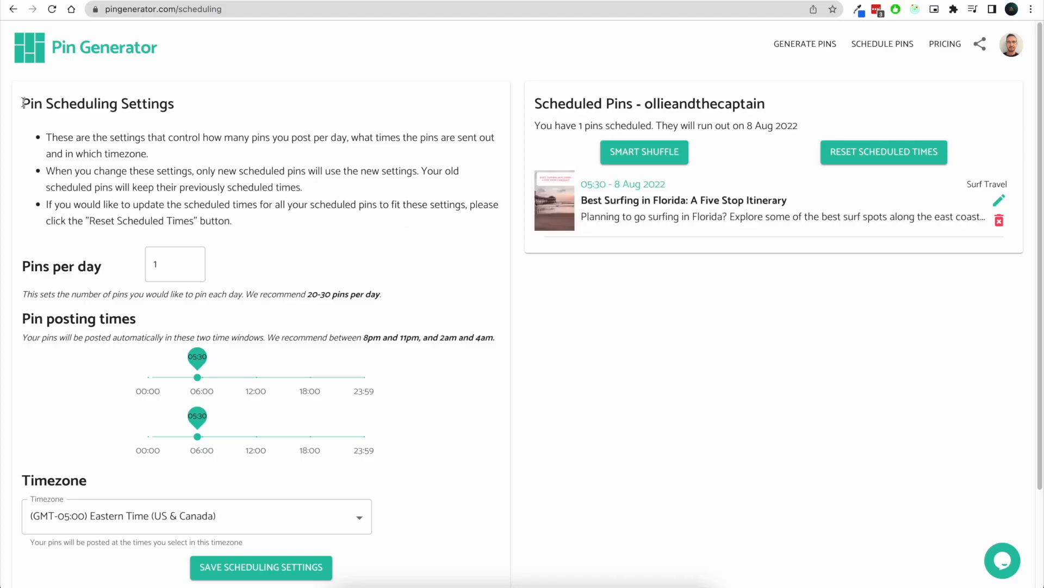
{"action": "left_click_drag", "start_coordinate": [22, 103], "coordinate": [175, 96]}
{"action": "left_click_drag", "start_coordinate": [531, 106], "coordinate": [767, 107]}
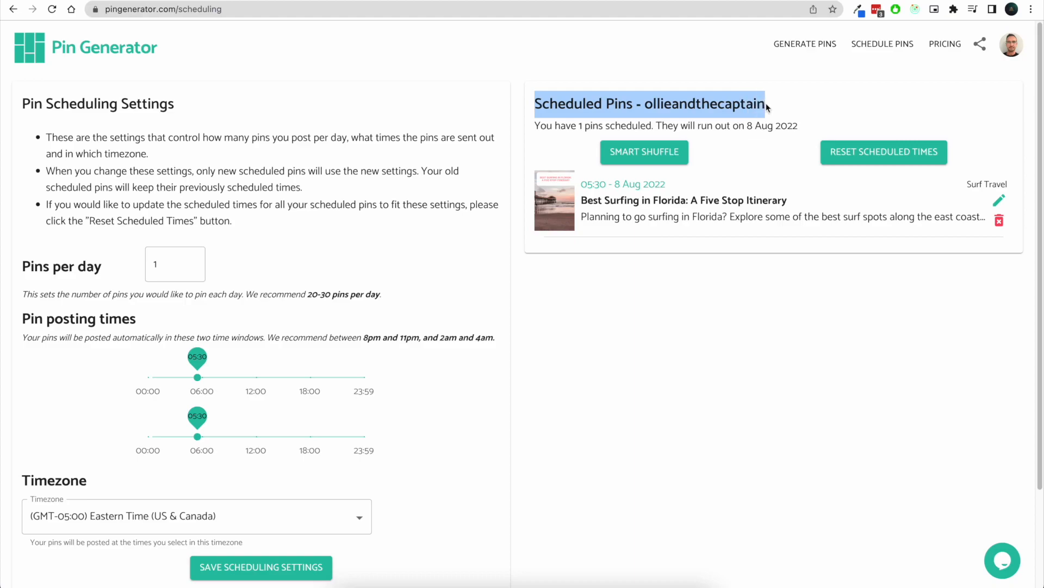
{"action": "double_click", "coordinate": [704, 100]}
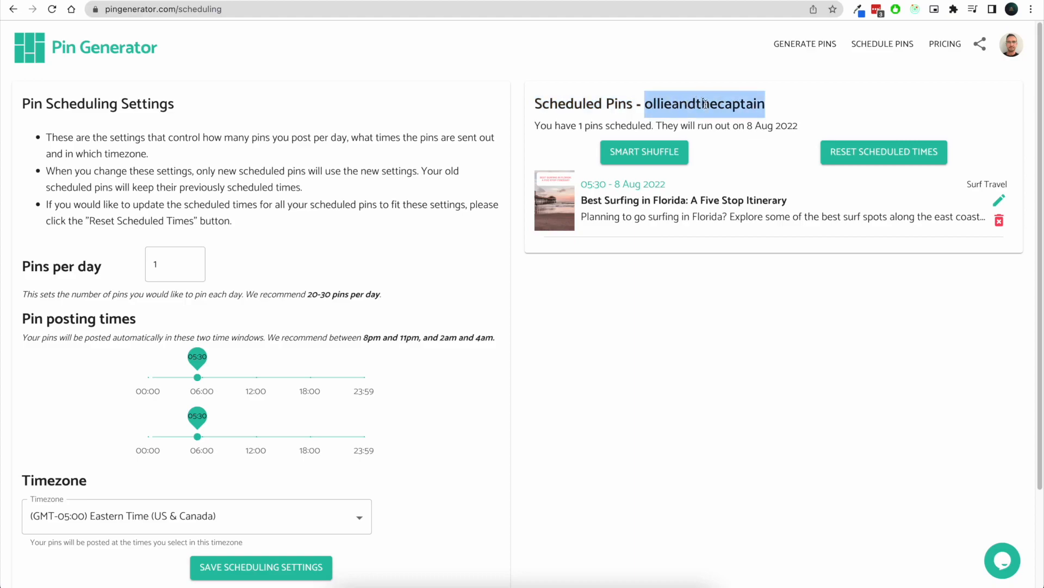
- Return to the pin generation page and view the list of boards without changing the selected one
{"action": "left_click", "coordinate": [807, 52]}
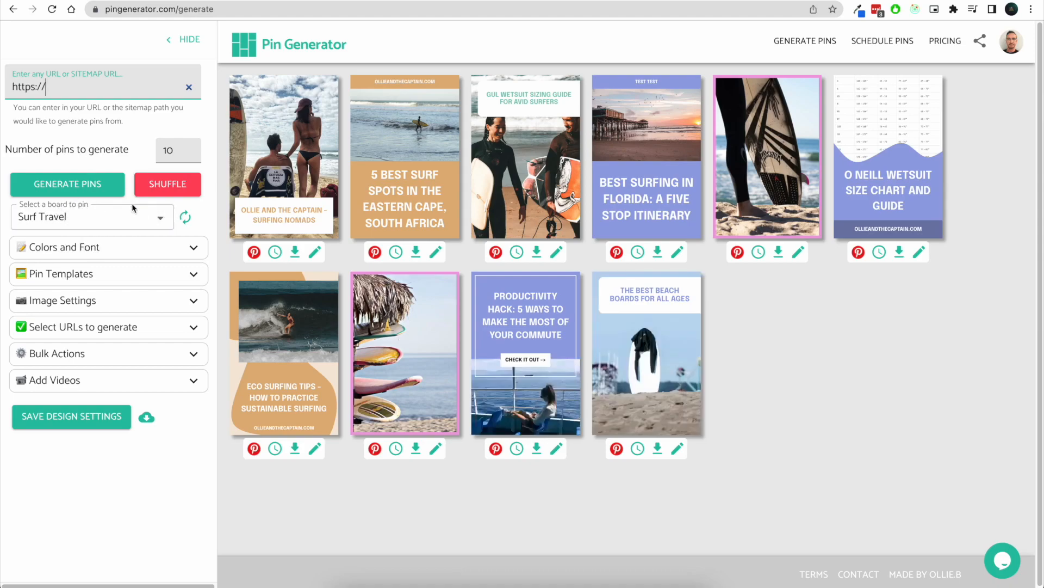
{"action": "left_click", "coordinate": [159, 217]}
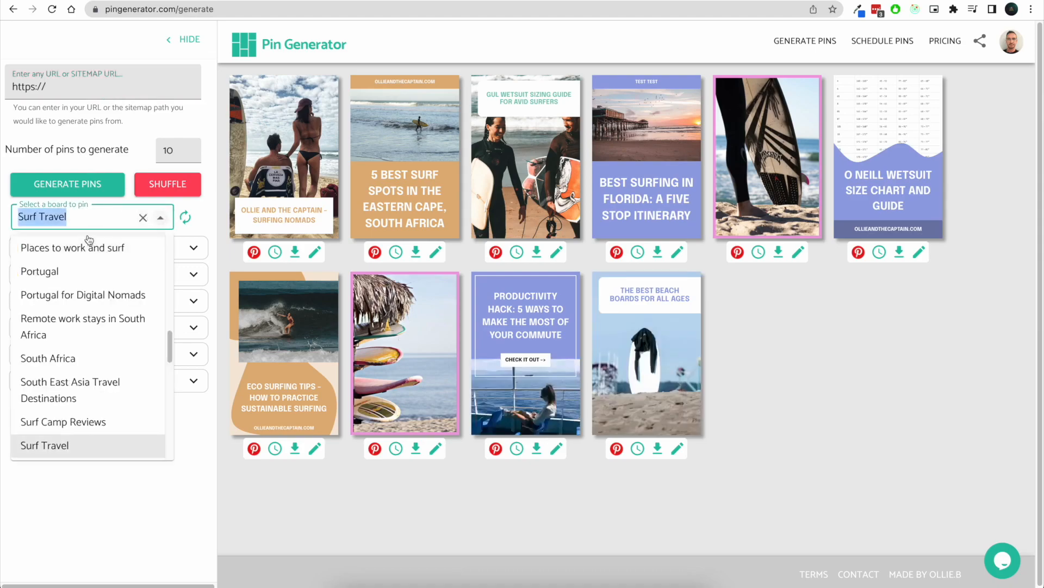
{"action": "left_click", "coordinate": [224, 232]}
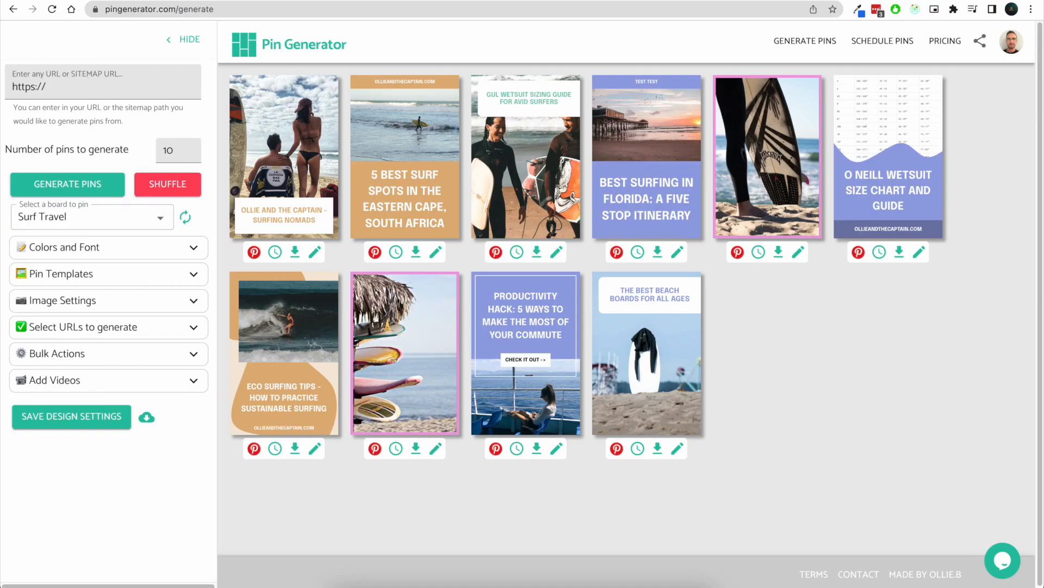
- Recheck the account name and settings heading on the scheduling page, and go back to the generated pins
{"action": "left_click", "coordinate": [869, 52]}
{"action": "double_click", "coordinate": [677, 104]}
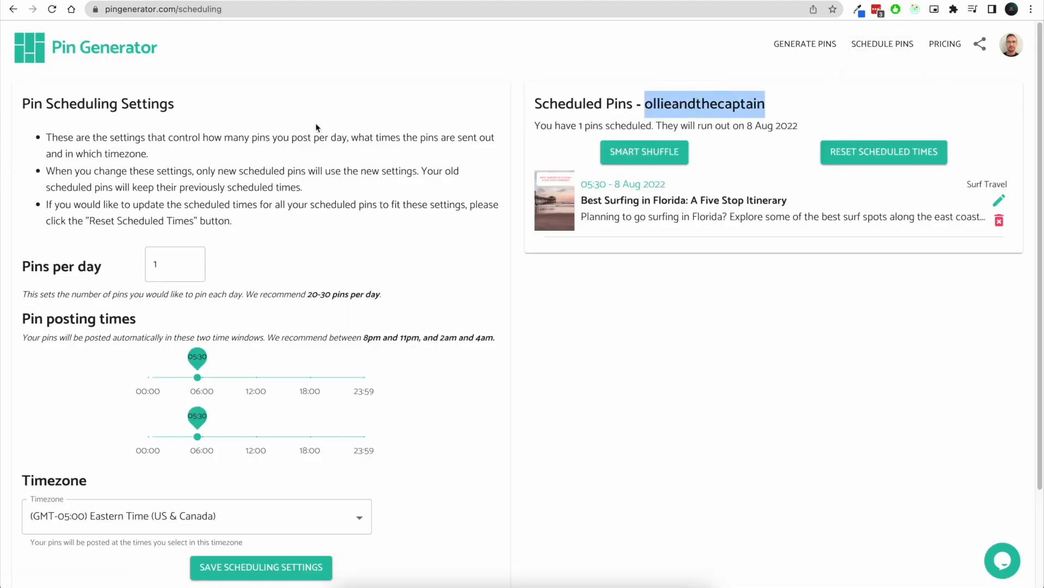
{"action": "left_click_drag", "start_coordinate": [24, 103], "coordinate": [187, 101]}
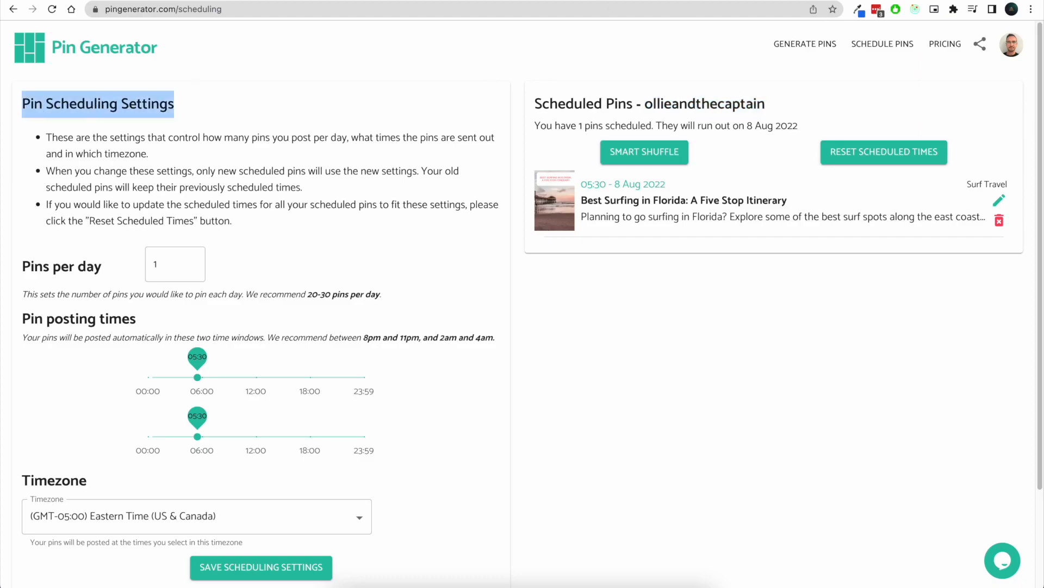
{"action": "left_click", "coordinate": [786, 45]}
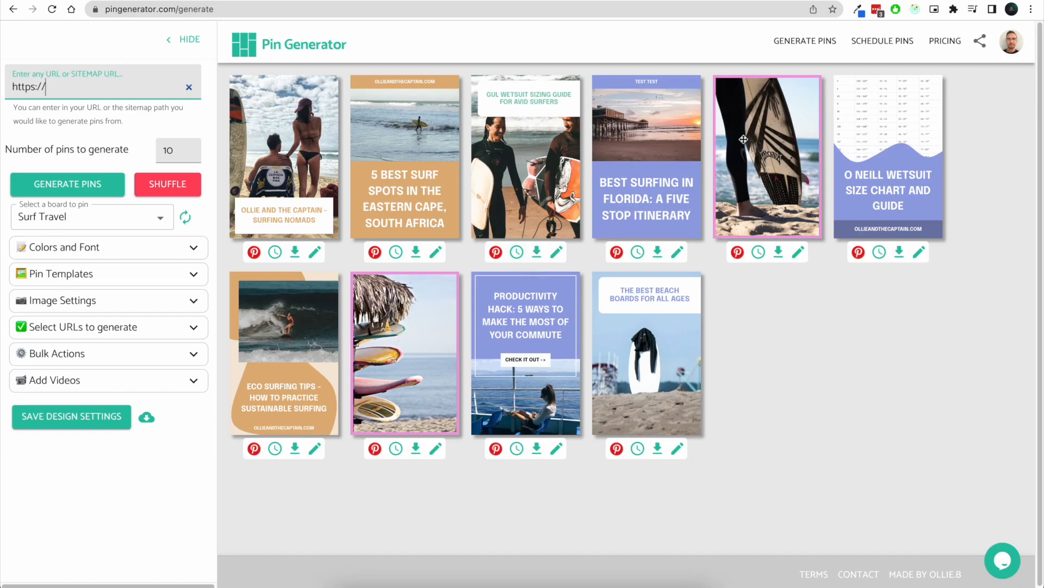
- On the scheduling page, set the number of pins per day to 10
{"action": "left_click", "coordinate": [876, 48]}
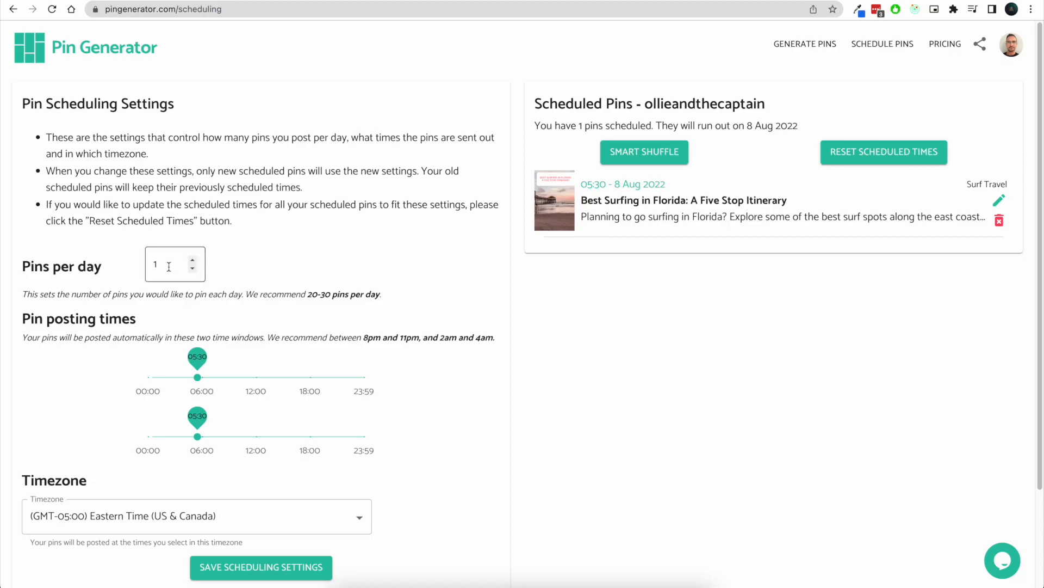
{"action": "left_click_drag", "start_coordinate": [170, 263], "coordinate": [132, 262]}
{"action": "type", "text": "10"}
{"action": "left_click", "coordinate": [388, 230]}
- Set the two pin posting windows to 18:30–22:00 and 03:00–07:30
{"action": "left_click_drag", "start_coordinate": [197, 377], "coordinate": [346, 377]}
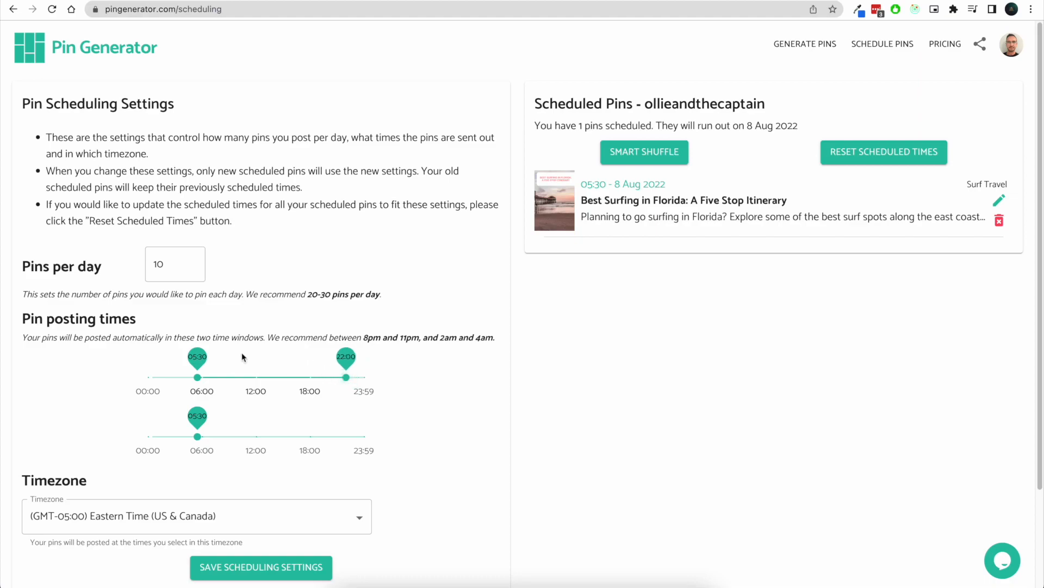
{"action": "left_click_drag", "start_coordinate": [197, 359], "coordinate": [316, 362]}
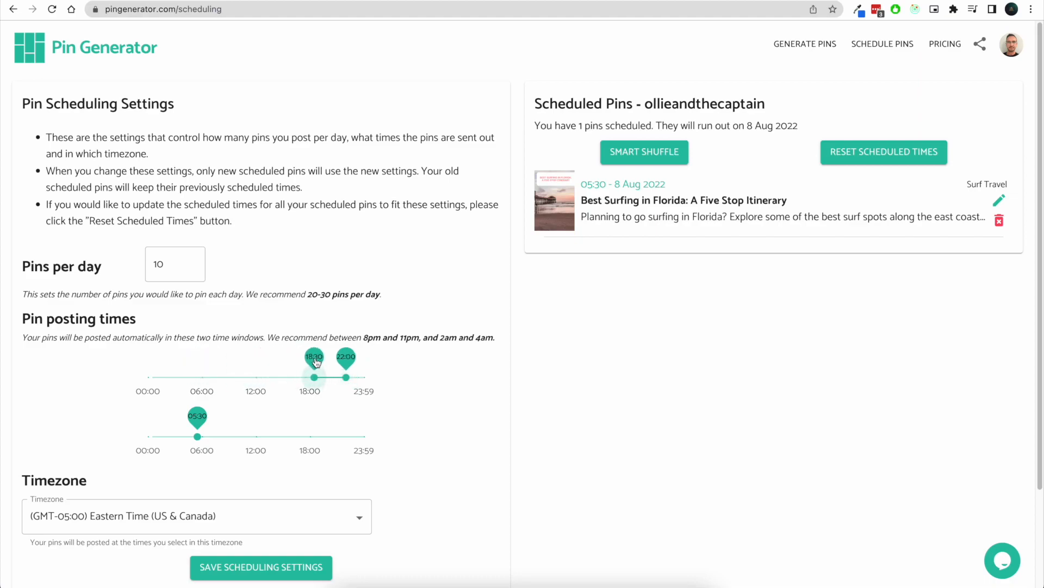
{"action": "mouse_move", "coordinate": [197, 423]}
{"action": "left_mouse_down"}
{"action": "mouse_move", "coordinate": [170, 426]}
{"action": "mouse_move", "coordinate": [215, 424]}
{"action": "left_mouse_up"}
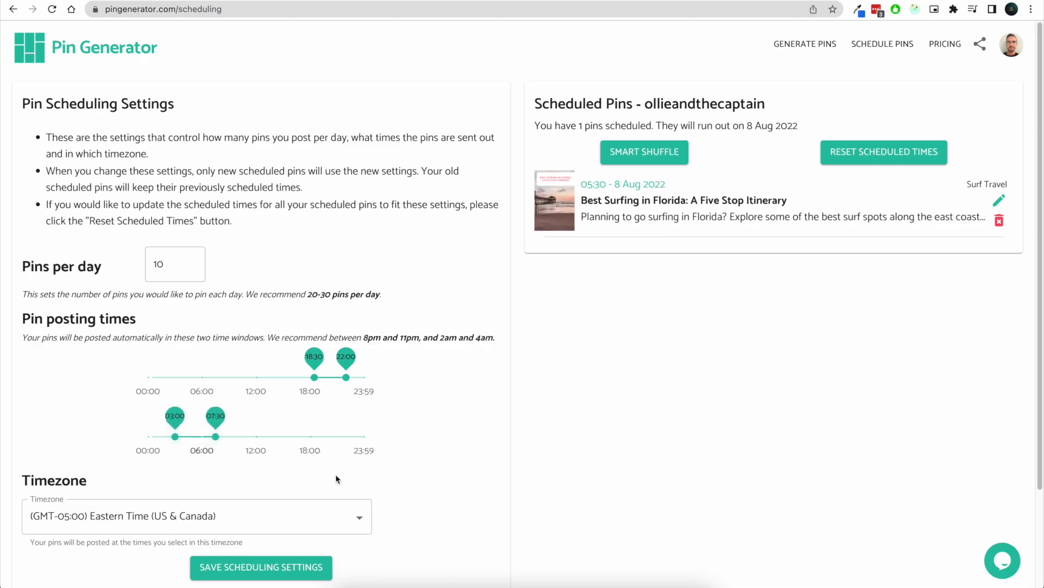
- Review the recommended posting times and the remaining scheduling settings further down the page
{"action": "scroll", "coordinate": [333, 478], "scroll_direction": "down", "scroll_amount": 2}
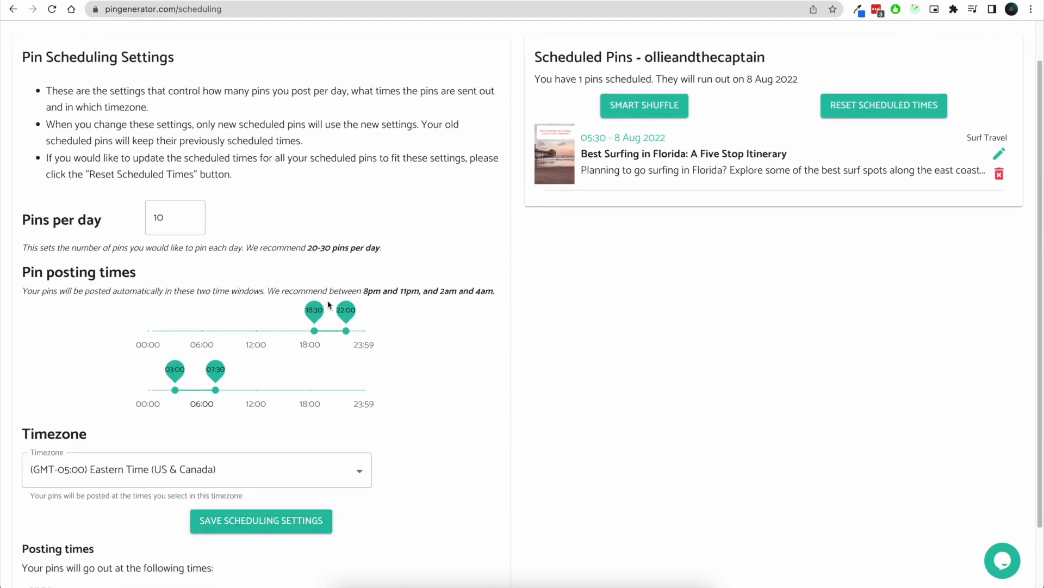
{"action": "scroll", "coordinate": [457, 342], "scroll_direction": "down", "scroll_amount": 1}
{"action": "left_click_drag", "start_coordinate": [365, 267], "coordinate": [492, 267]}
{"action": "left_click", "coordinate": [471, 292]}
{"action": "scroll", "coordinate": [436, 333], "scroll_direction": "down", "scroll_amount": 1}
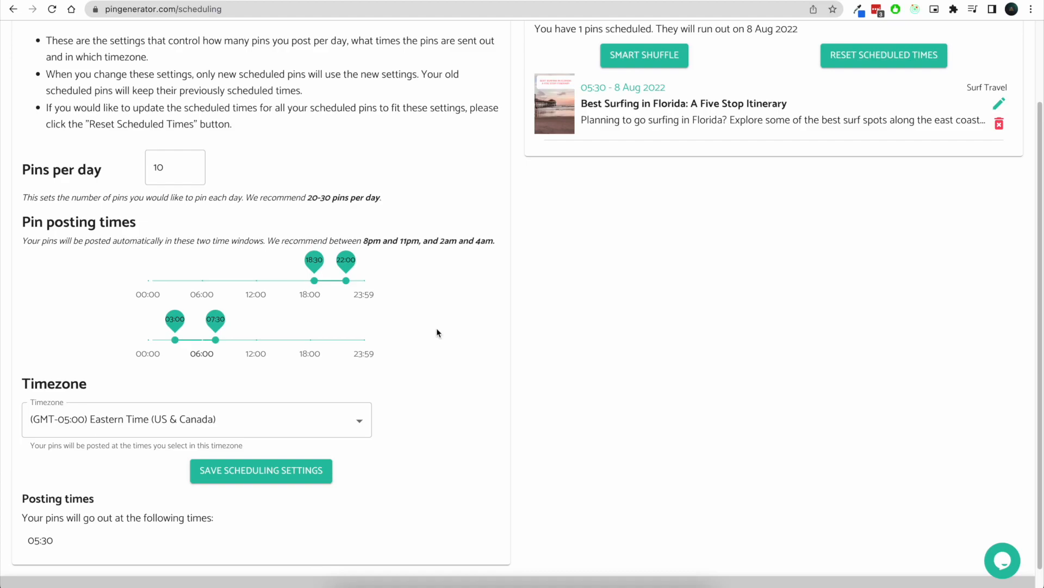
{"action": "scroll", "coordinate": [437, 333], "scroll_direction": "down", "scroll_amount": 1}
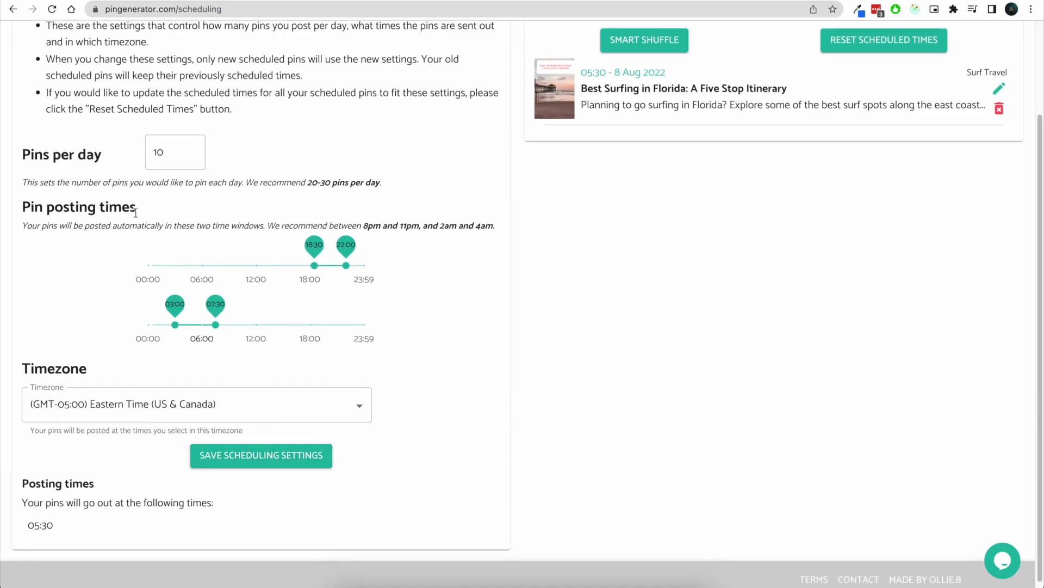
- Check the timezone options, keep (GMT-05:00) Eastern Time (US & Canada), and save the scheduling settings
{"action": "left_click", "coordinate": [357, 406]}
{"action": "left_click", "coordinate": [451, 421]}
{"action": "left_click", "coordinate": [283, 456]}
- Review the posting interval and the list of posting times in the scheduling summary
{"action": "scroll", "coordinate": [116, 513], "scroll_direction": "down", "scroll_amount": 3}
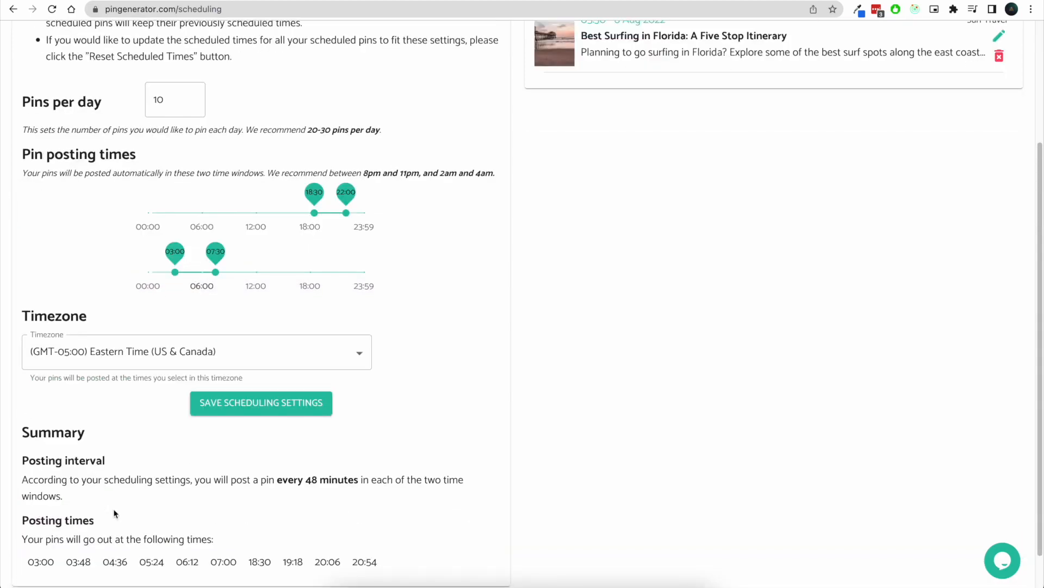
{"action": "left_click_drag", "start_coordinate": [22, 436], "coordinate": [279, 437]}
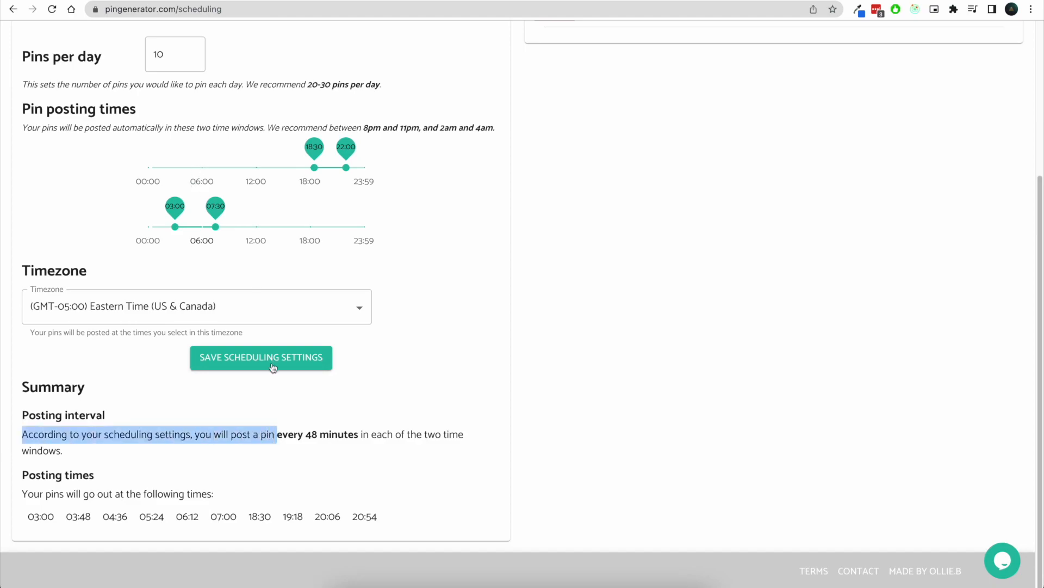
{"action": "left_click", "coordinate": [282, 412]}
{"action": "left_click_drag", "start_coordinate": [274, 438], "coordinate": [359, 431]}
{"action": "left_click", "coordinate": [59, 511]}
{"action": "left_click_drag", "start_coordinate": [28, 516], "coordinate": [380, 518]}
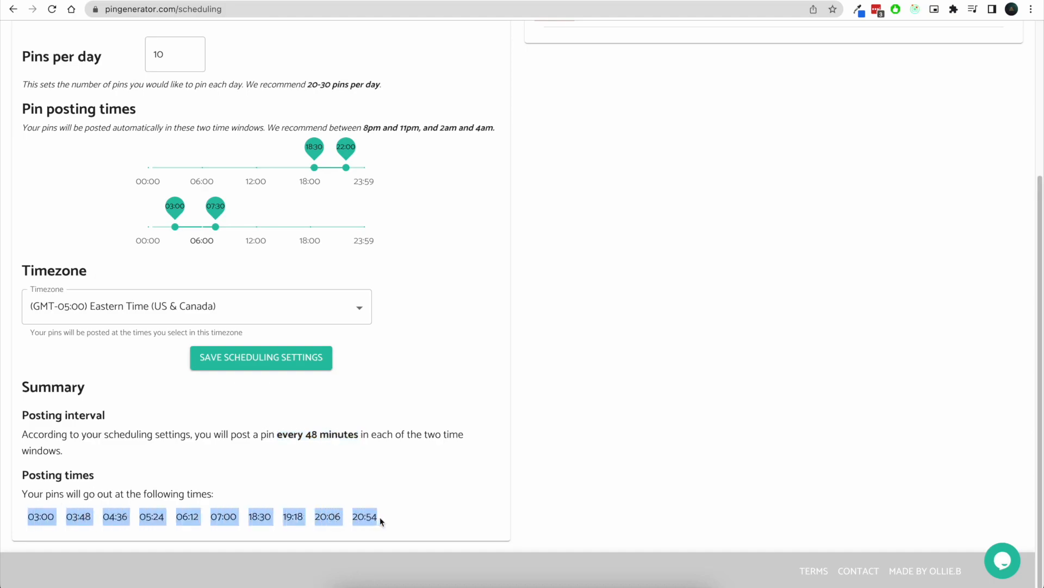
- Reset the scheduled times to match the current scheduling settings, and compare the scheduled pin's time with the posting times in the summary
{"action": "left_click", "coordinate": [546, 419]}
{"action": "scroll", "coordinate": [601, 407], "scroll_direction": "up", "scroll_amount": 4}
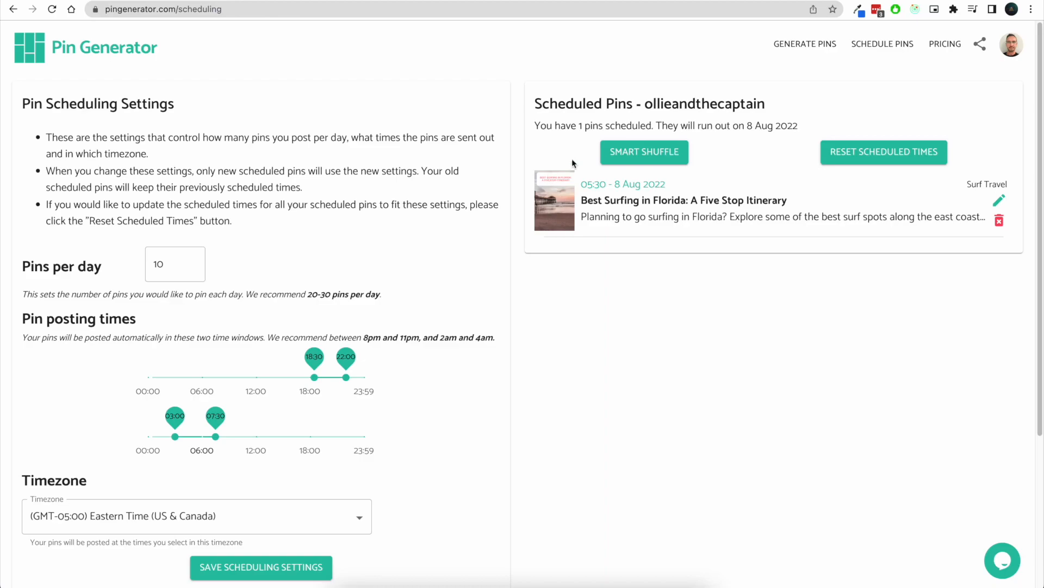
{"action": "left_click_drag", "start_coordinate": [540, 103], "coordinate": [779, 100]}
{"action": "left_click", "coordinate": [779, 102]}
{"action": "scroll", "coordinate": [163, 390], "scroll_direction": "down", "scroll_amount": 4}
{"action": "scroll", "coordinate": [189, 300], "scroll_direction": "up", "scroll_amount": 4}
{"action": "left_click", "coordinate": [846, 156]}
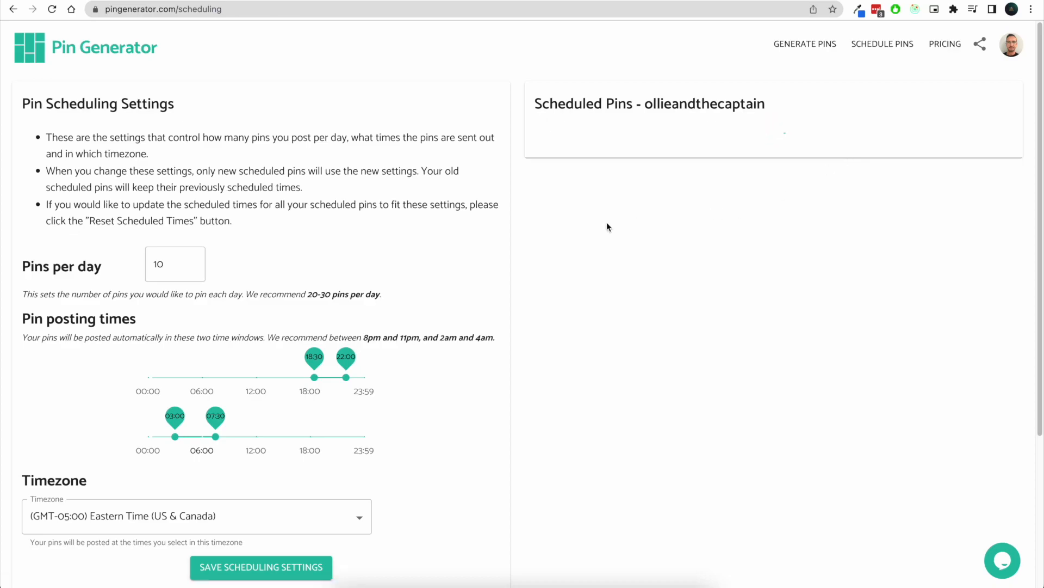
{"action": "scroll", "coordinate": [380, 305], "scroll_direction": "down", "scroll_amount": 4}
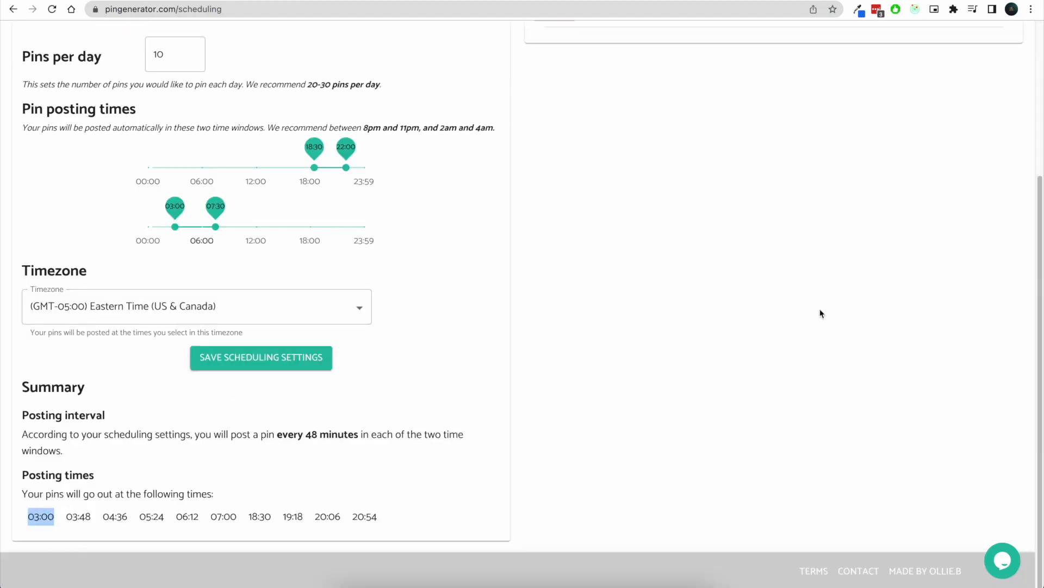
{"action": "scroll", "coordinate": [821, 314], "scroll_direction": "up", "scroll_amount": 4}
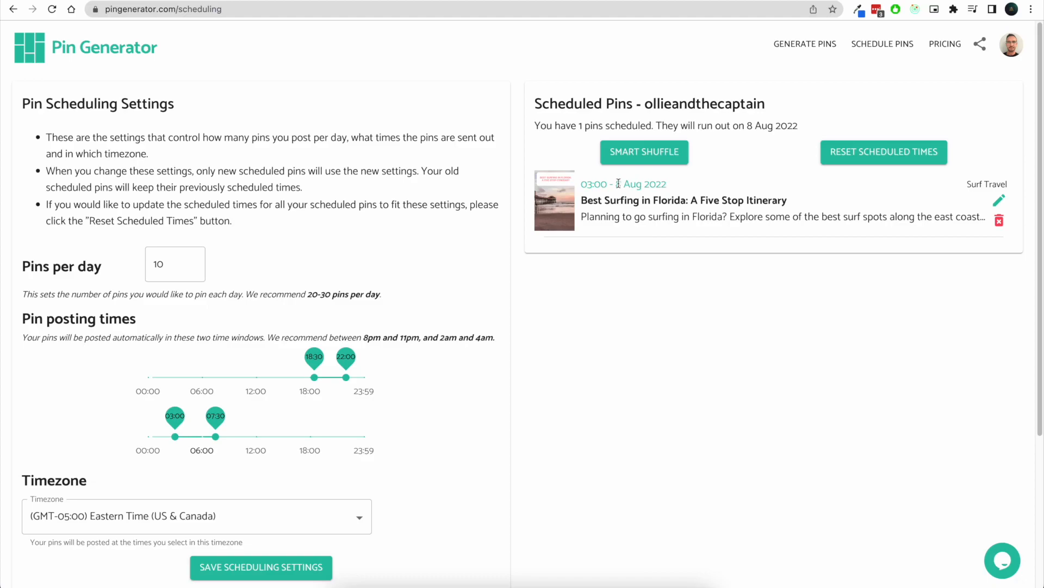
{"action": "left_click_drag", "start_coordinate": [612, 183], "coordinate": [673, 180]}
{"action": "left_click", "coordinate": [674, 181]}
- Open the scheduled Florida surfing pin for editing, review its details, cancel, and check when the scheduled pins run out
{"action": "left_click", "coordinate": [1000, 200]}
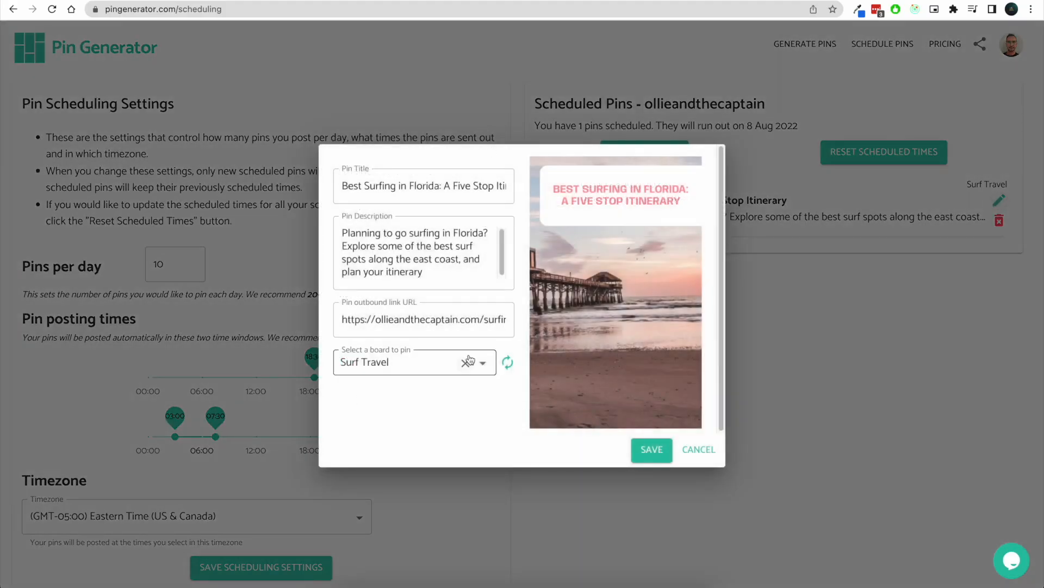
{"action": "left_click_drag", "start_coordinate": [342, 319], "coordinate": [489, 319]}
{"action": "left_click", "coordinate": [411, 249]}
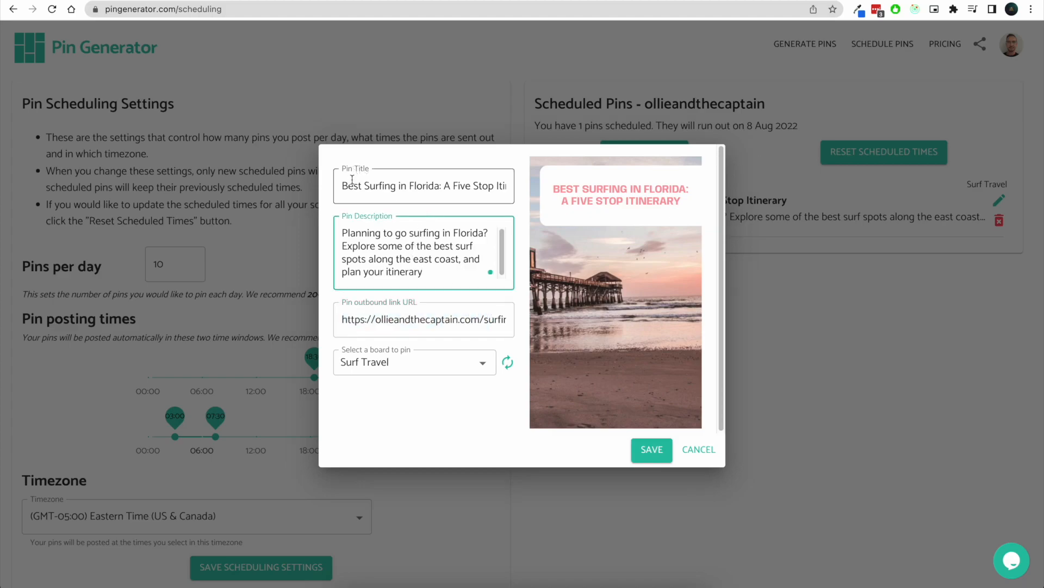
{"action": "left_click", "coordinate": [387, 233]}
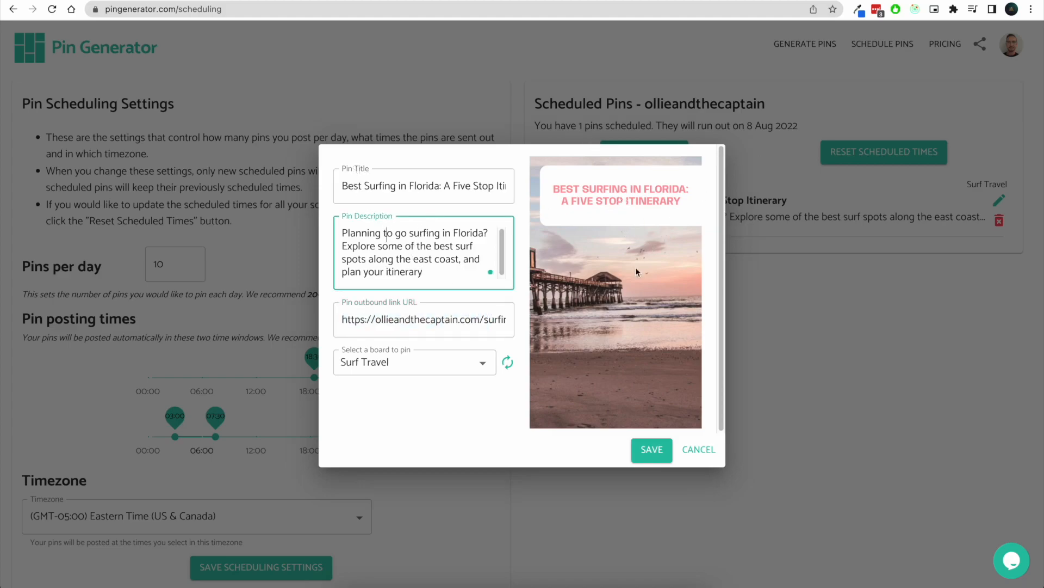
{"action": "left_click", "coordinate": [549, 283]}
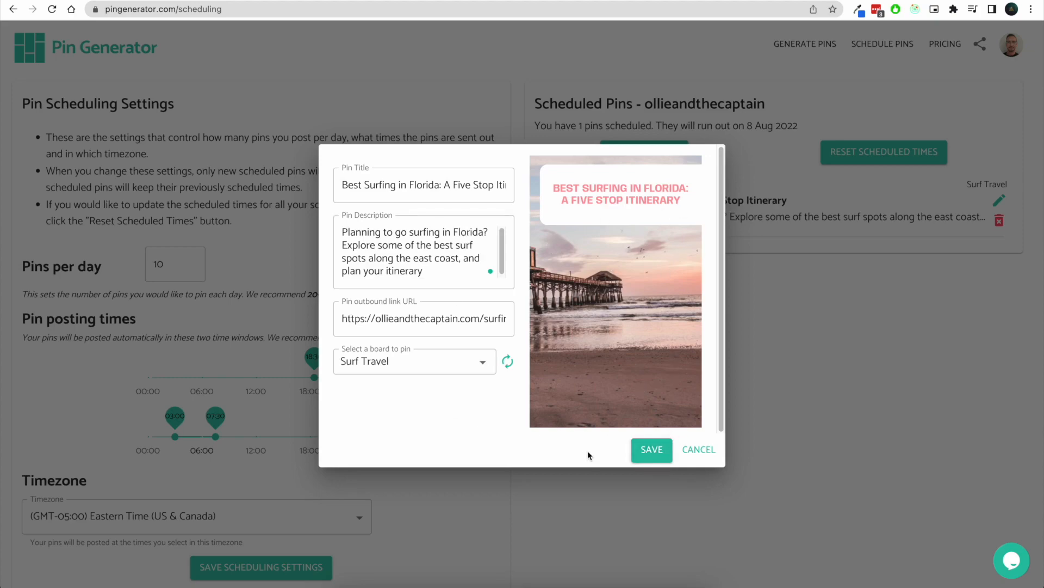
{"action": "left_click", "coordinate": [699, 451]}
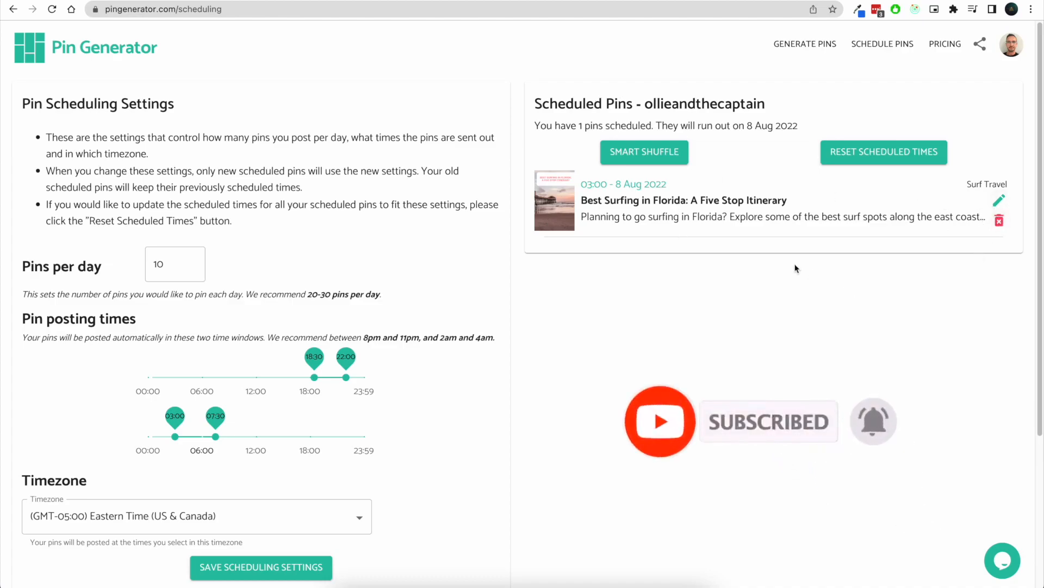
{"action": "left_click_drag", "start_coordinate": [535, 127], "coordinate": [650, 129]}
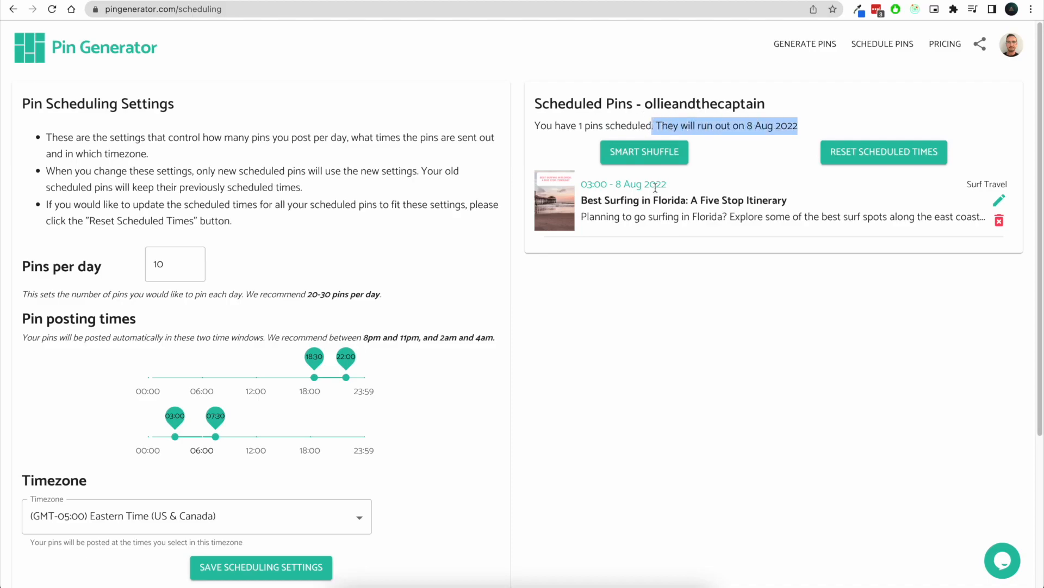
{"action": "left_click", "coordinate": [654, 293]}
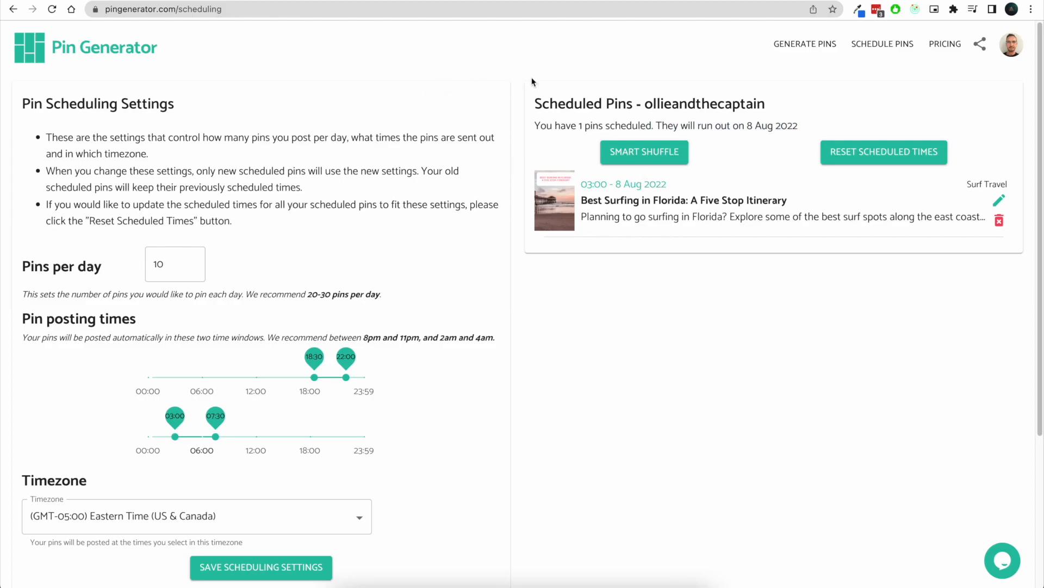
- Return to the pin generation page and clear the bulk outbound link for all pins
{"action": "left_click", "coordinate": [813, 43]}
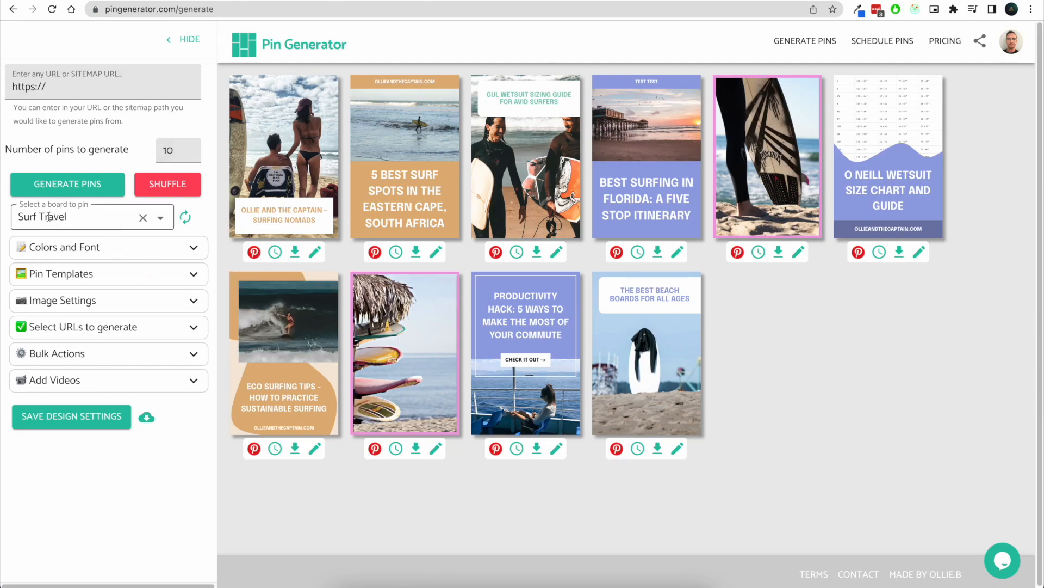
{"action": "left_click", "coordinate": [172, 351]}
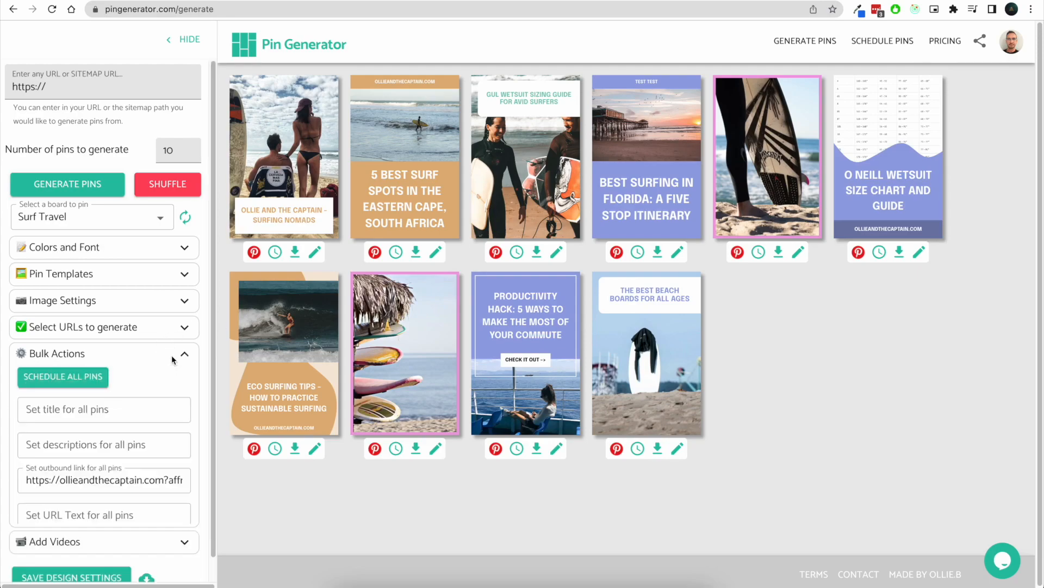
{"action": "left_click", "coordinate": [131, 479]}
{"action": "key", "text": "ctrl+a"}
{"action": "key", "text": "BackSpace"}
{"action": "left_click", "coordinate": [187, 468]}
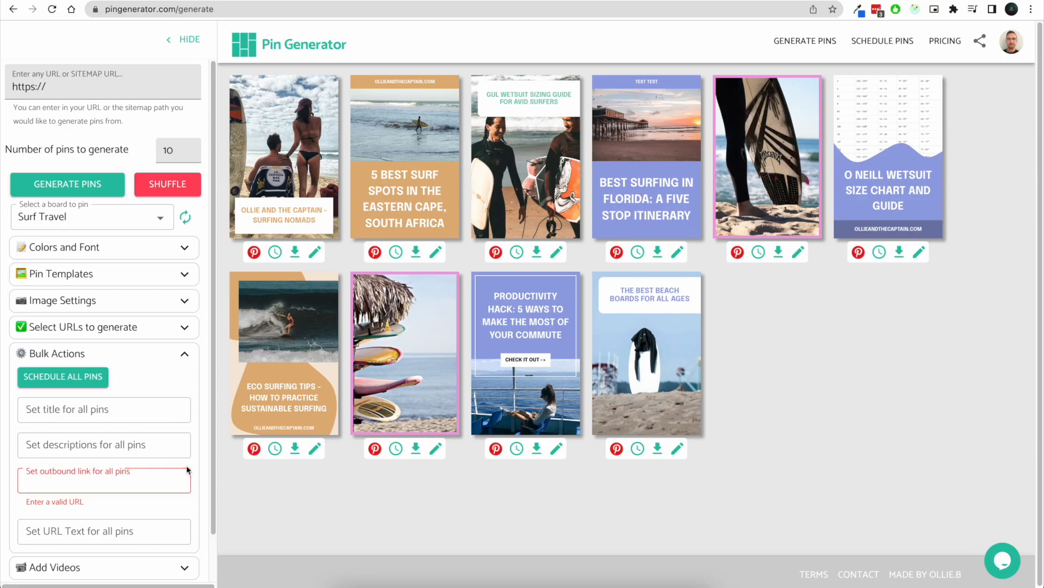
- Schedule all generated pins in bulk with the Surf Travel board kept as the target
{"action": "left_click", "coordinate": [72, 379]}
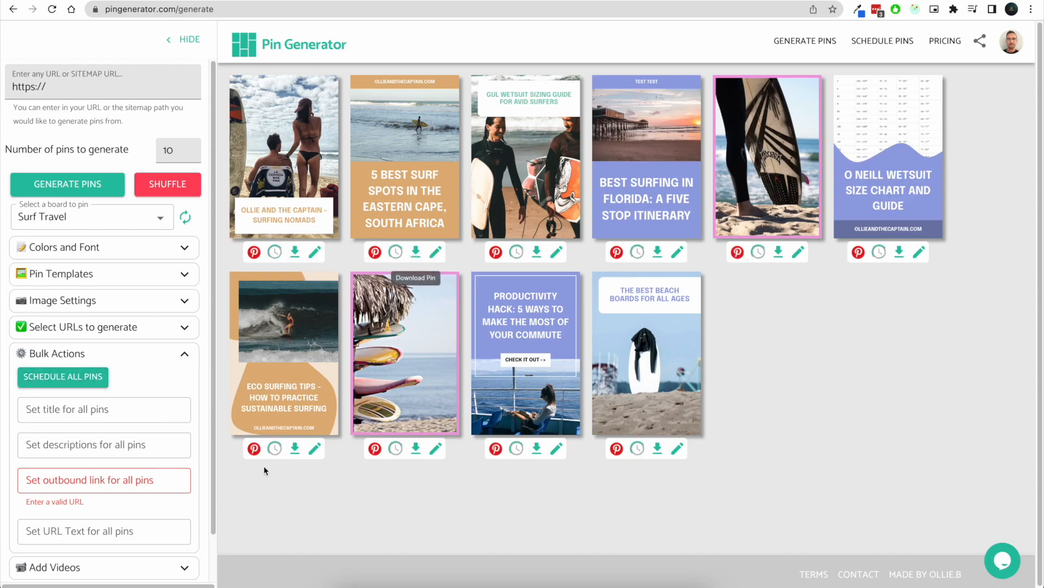
{"action": "left_click", "coordinate": [105, 216]}
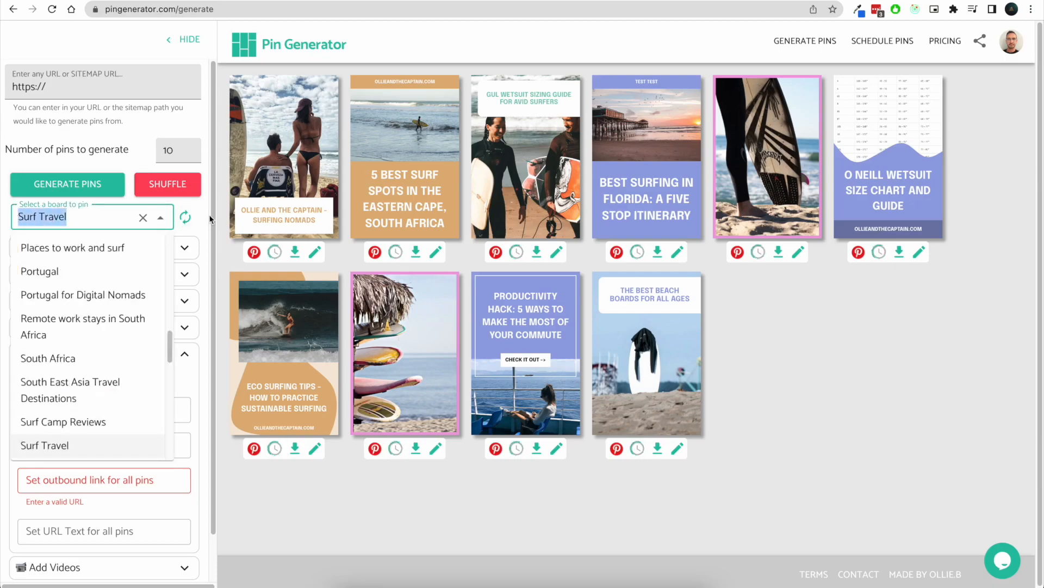
{"action": "left_click", "coordinate": [225, 210]}
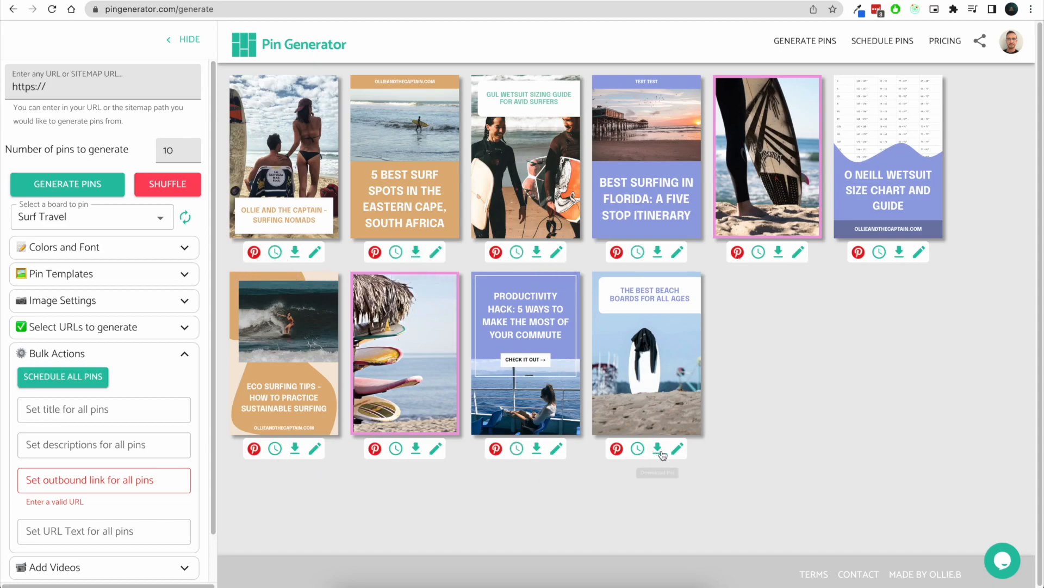
- Open the pin schedule and compare the times of all scheduled pins with the posting times in the summary
{"action": "left_click", "coordinate": [897, 42]}
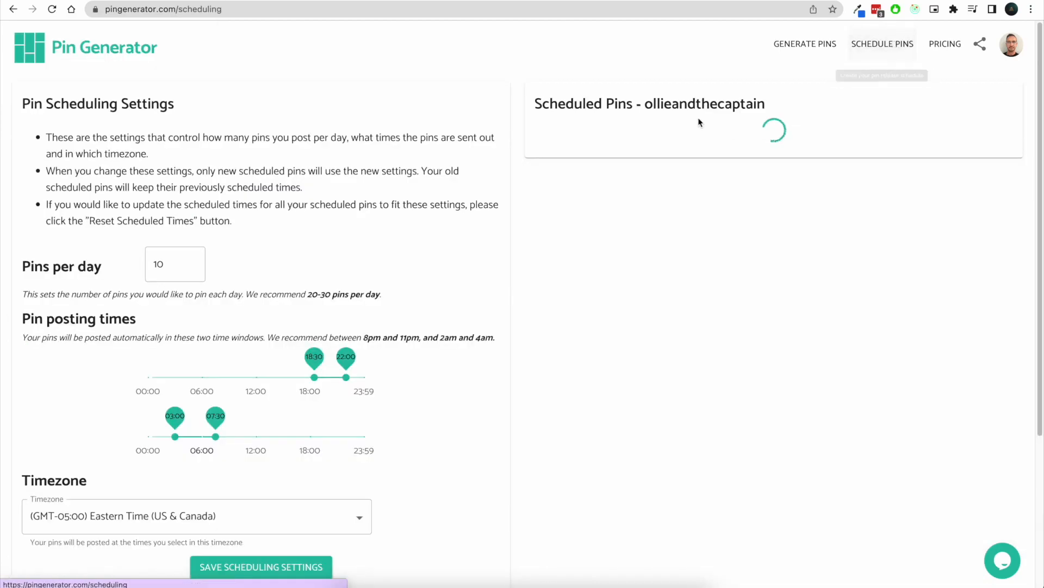
{"action": "scroll", "coordinate": [521, 230], "scroll_direction": "down", "scroll_amount": 3}
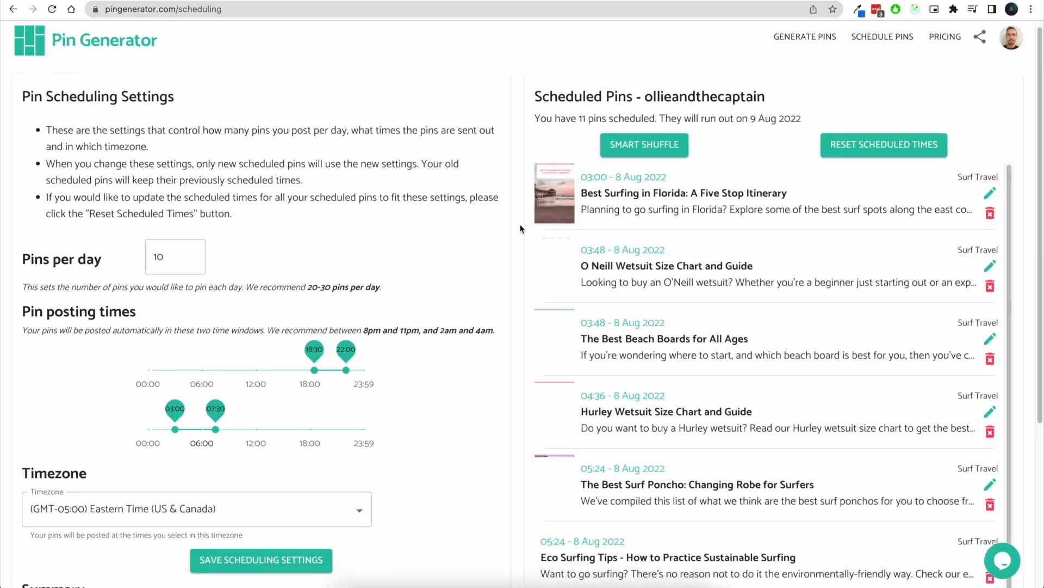
{"action": "scroll", "coordinate": [520, 229], "scroll_direction": "down", "scroll_amount": 3}
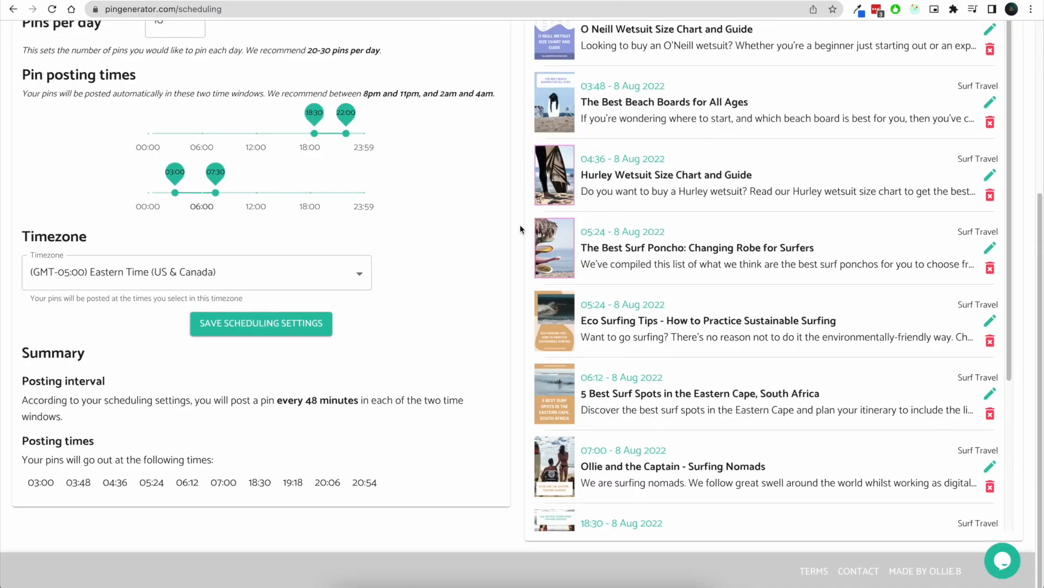
{"action": "scroll", "coordinate": [723, 250], "scroll_direction": "down", "scroll_amount": 3}
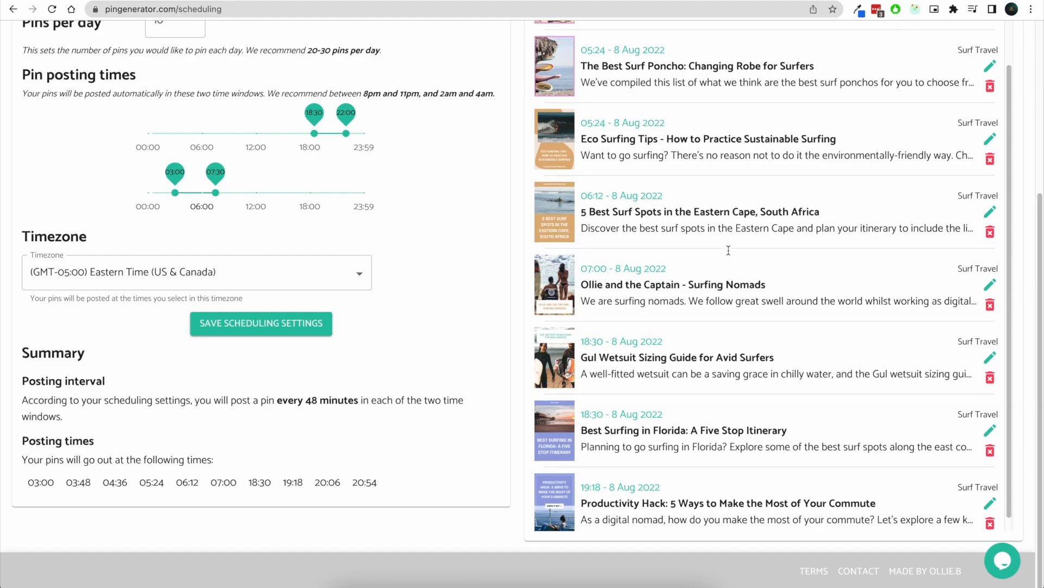
{"action": "scroll", "coordinate": [729, 249], "scroll_direction": "up", "scroll_amount": 3}
{"action": "scroll", "coordinate": [541, 191], "scroll_direction": "up", "scroll_amount": 5}
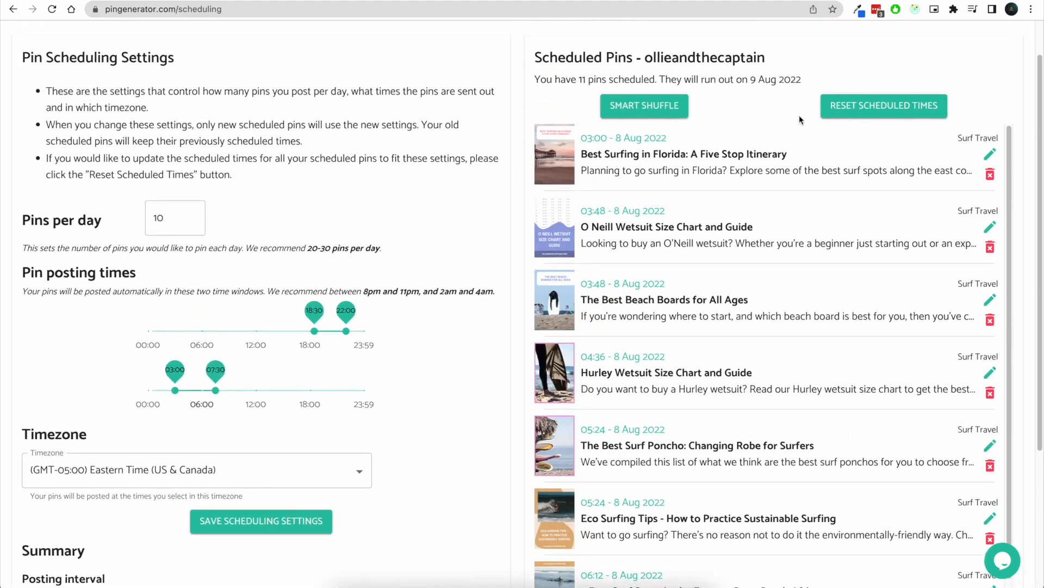
{"action": "scroll", "coordinate": [339, 241], "scroll_direction": "up", "scroll_amount": 1}
{"action": "scroll", "coordinate": [338, 241], "scroll_direction": "down", "scroll_amount": 4}
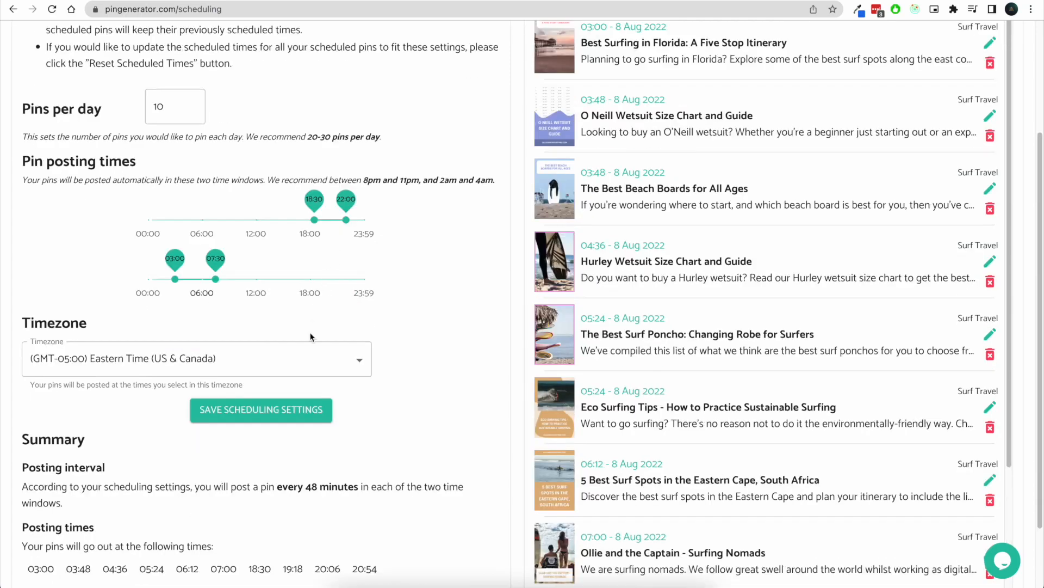
{"action": "left_click_drag", "start_coordinate": [19, 489], "coordinate": [443, 484]}
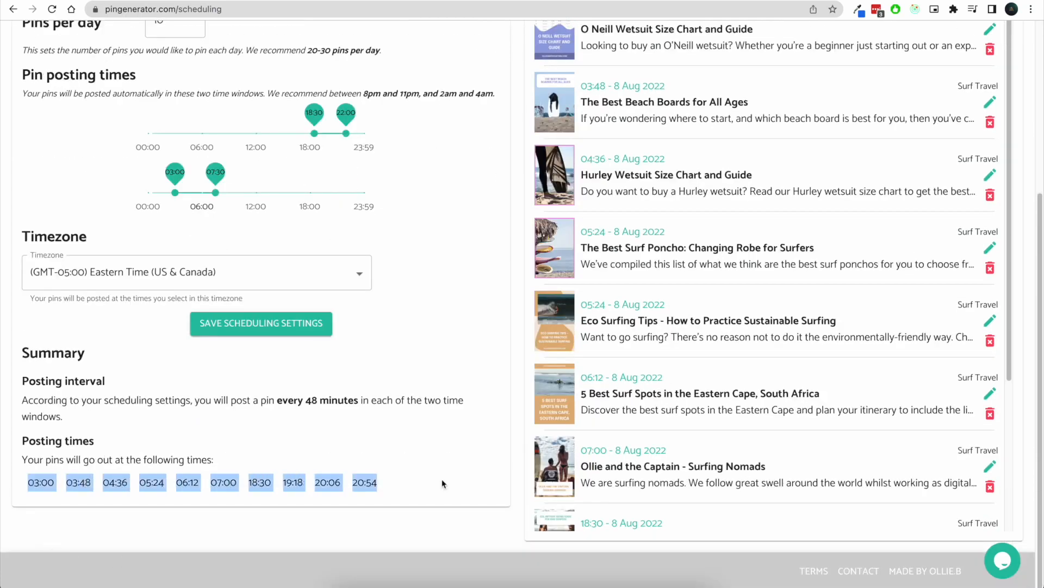
{"action": "scroll", "coordinate": [495, 321], "scroll_direction": "up", "scroll_amount": 5}
{"action": "scroll", "coordinate": [695, 459], "scroll_direction": "down", "scroll_amount": 2}
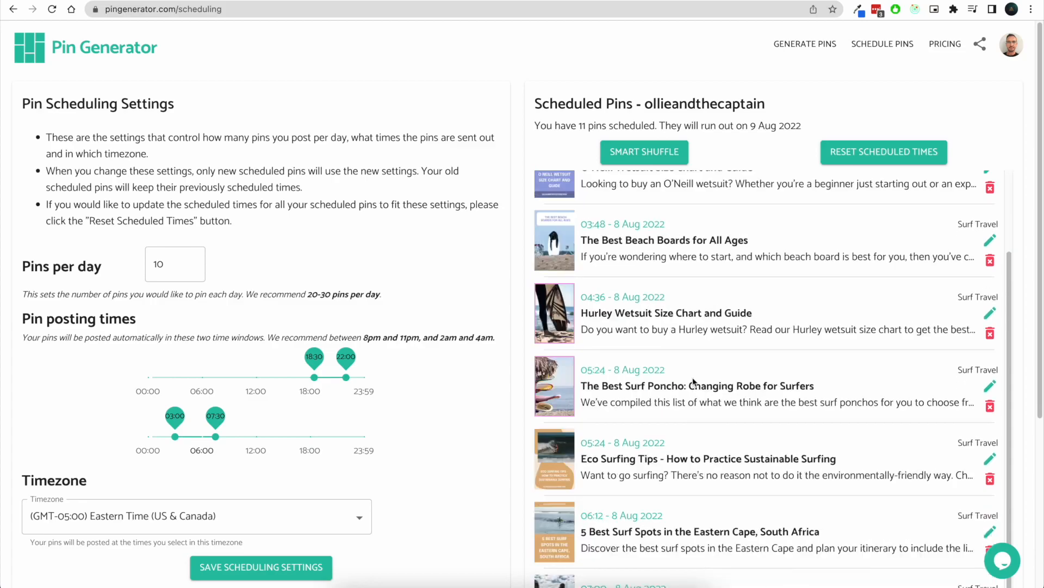
{"action": "scroll", "coordinate": [684, 305], "scroll_direction": "down", "scroll_amount": 5}
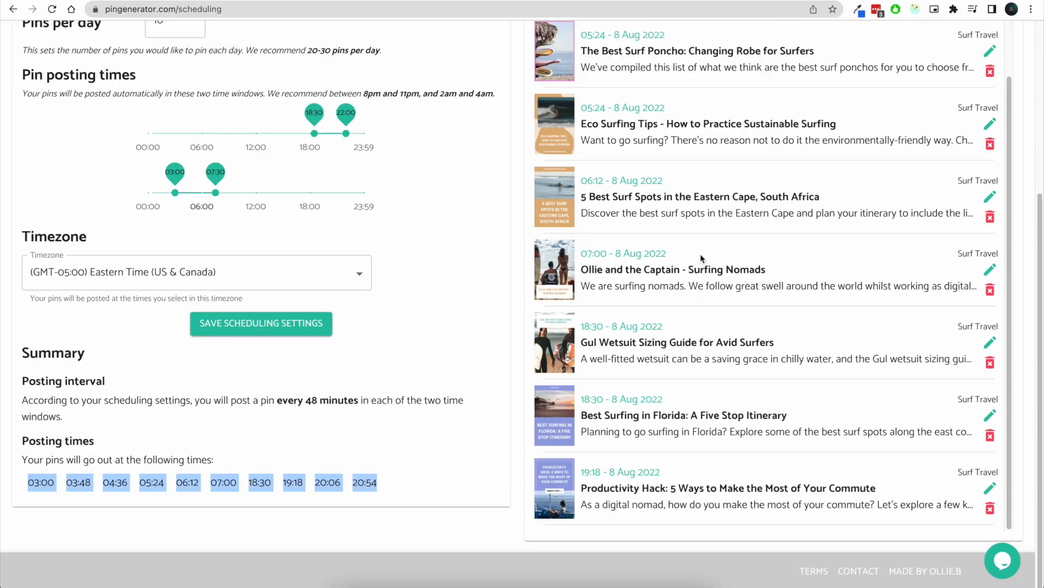
{"action": "scroll", "coordinate": [703, 260], "scroll_direction": "up", "scroll_amount": 6}
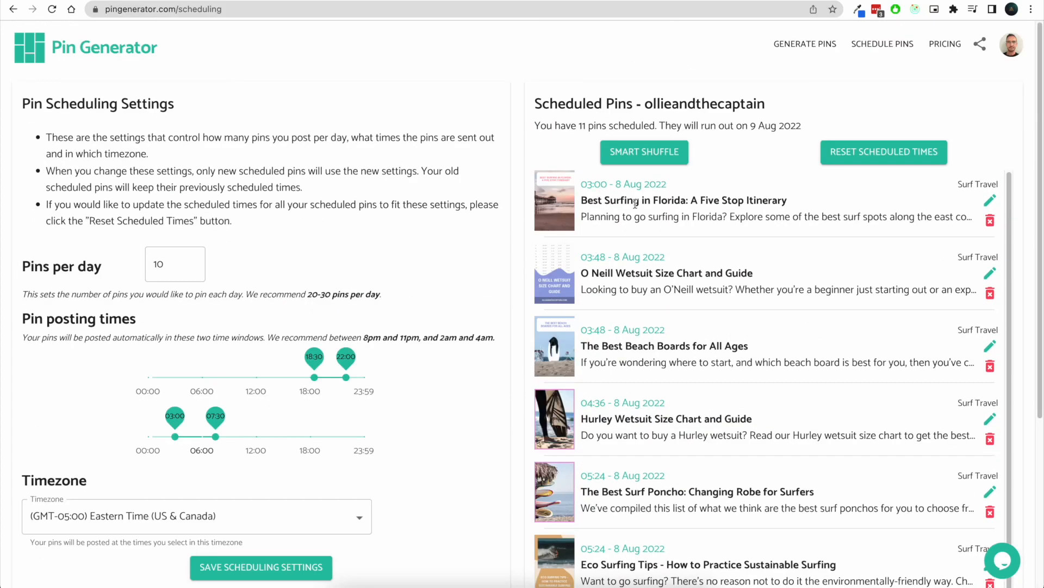
- Reset the scheduled times of all scheduled pins, and check their spacing against the scheduling settings
{"action": "left_click", "coordinate": [921, 161]}
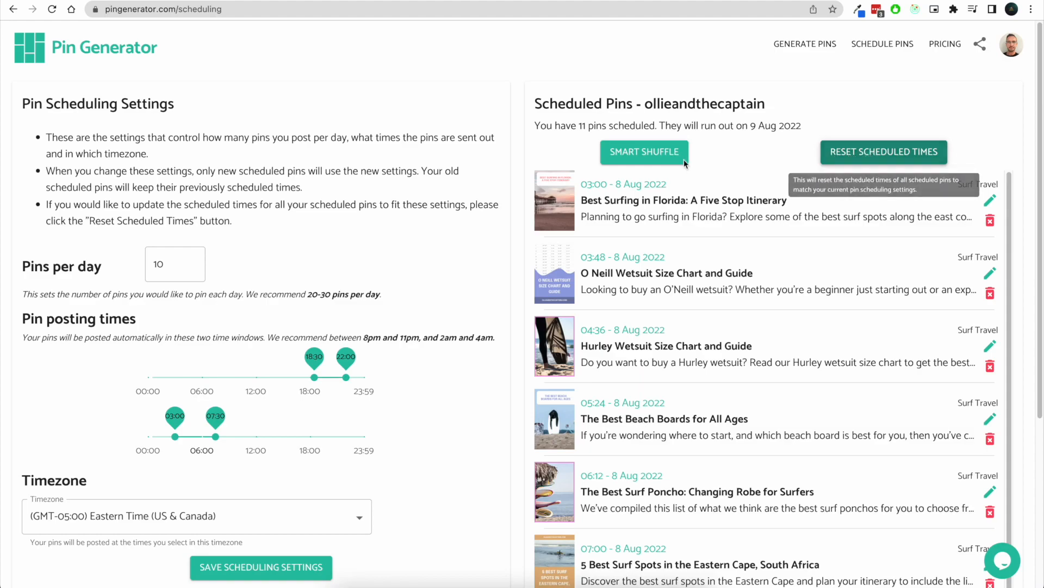
{"action": "scroll", "coordinate": [463, 272], "scroll_direction": "down", "scroll_amount": 3}
{"action": "scroll", "coordinate": [2, 297], "scroll_direction": "down", "scroll_amount": 1}
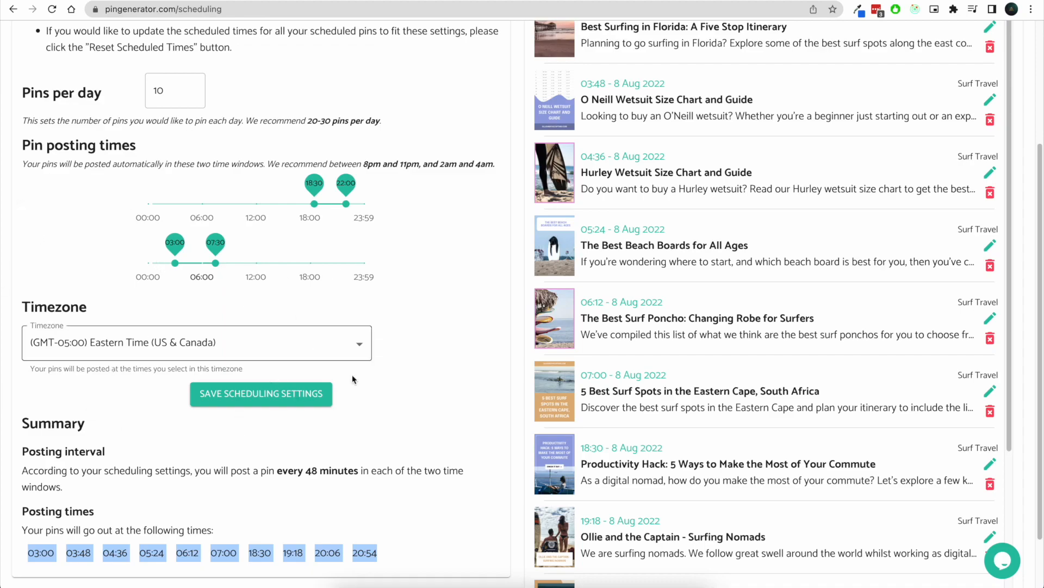
{"action": "scroll", "coordinate": [190, 184], "scroll_direction": "up", "scroll_amount": 4}
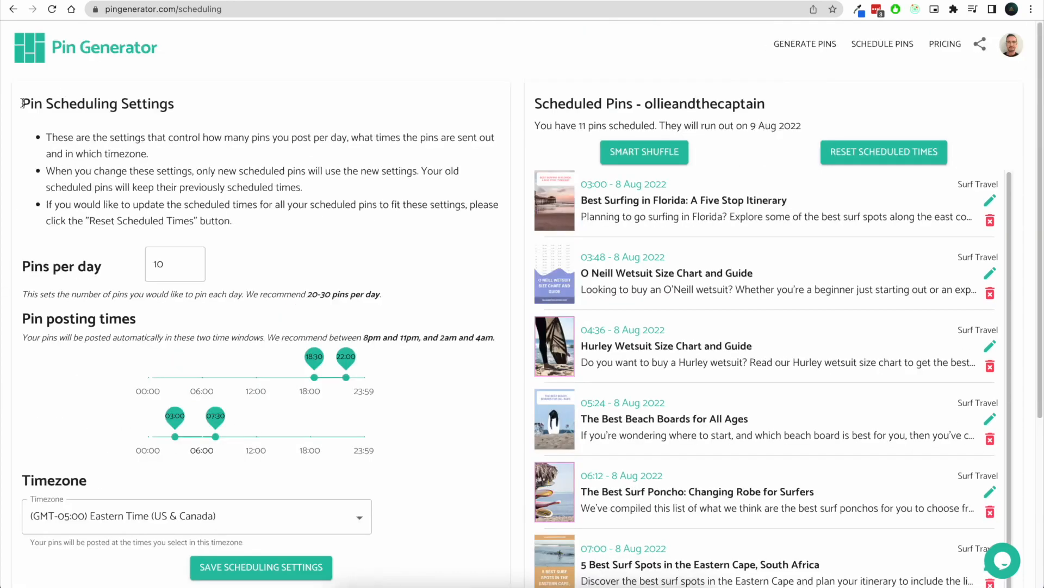
{"action": "left_click_drag", "start_coordinate": [22, 103], "coordinate": [175, 109]}
{"action": "scroll", "coordinate": [299, 131], "scroll_direction": "down", "scroll_amount": 2}
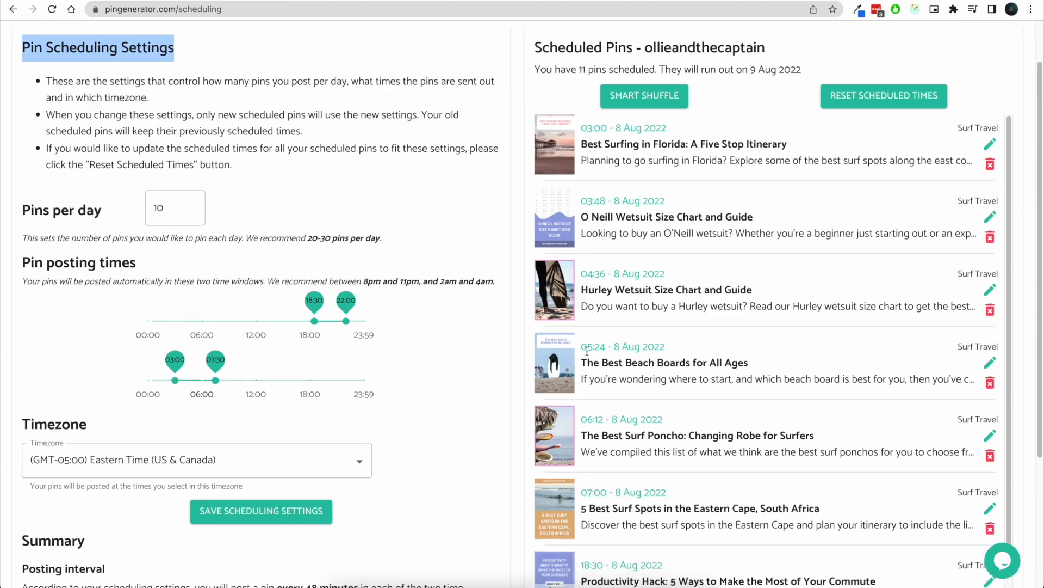
{"action": "left_click_drag", "start_coordinate": [582, 345], "coordinate": [596, 268]}
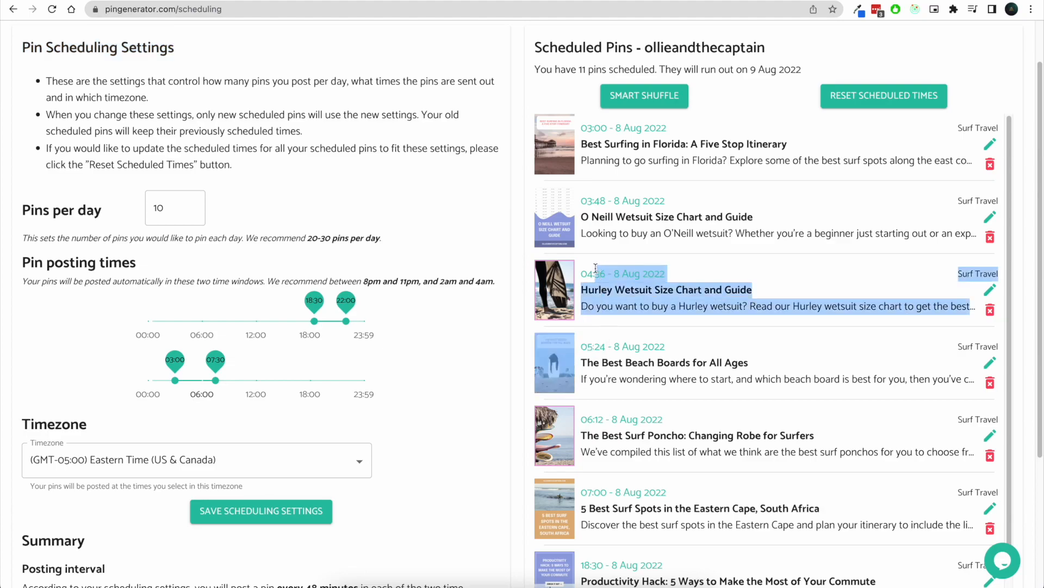
{"action": "left_click", "coordinate": [616, 295]}
{"action": "left_click_drag", "start_coordinate": [605, 349], "coordinate": [582, 263]}
{"action": "left_click", "coordinate": [588, 275]}
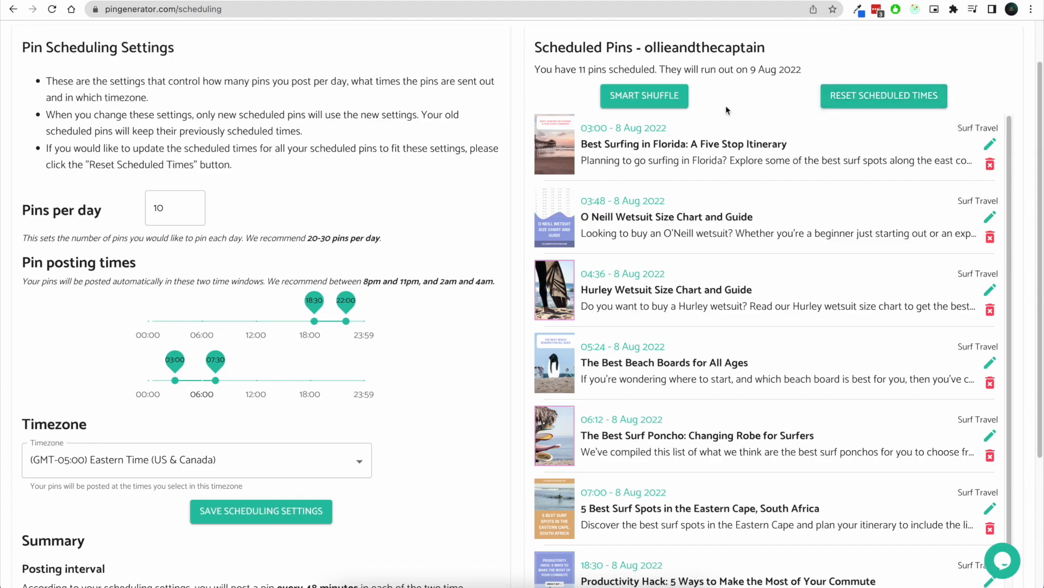
- Go back to the pin generation page
{"action": "scroll", "coordinate": [832, 83], "scroll_direction": "up", "scroll_amount": 1}
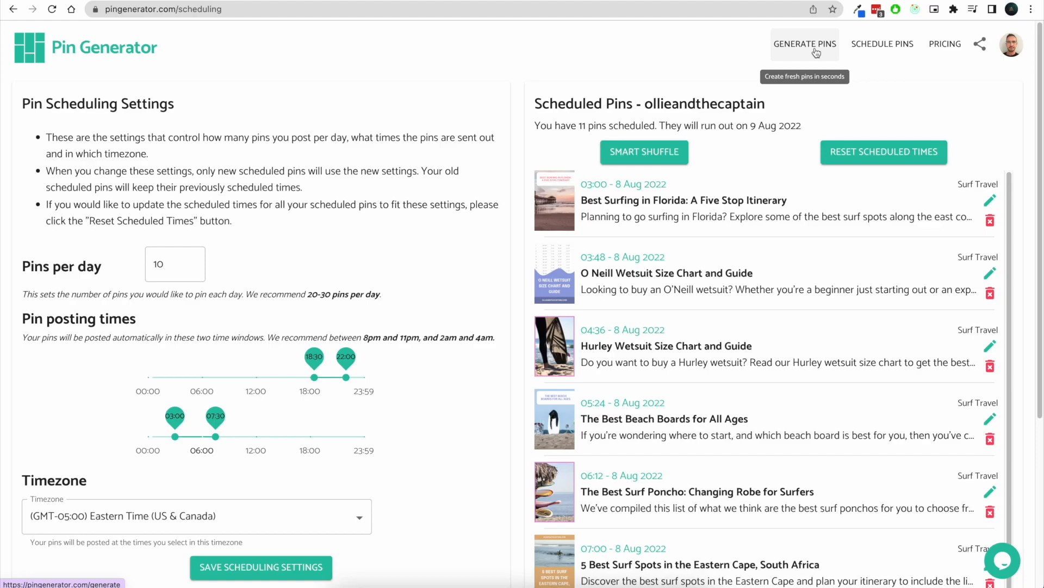
{"action": "left_click", "coordinate": [816, 52]}
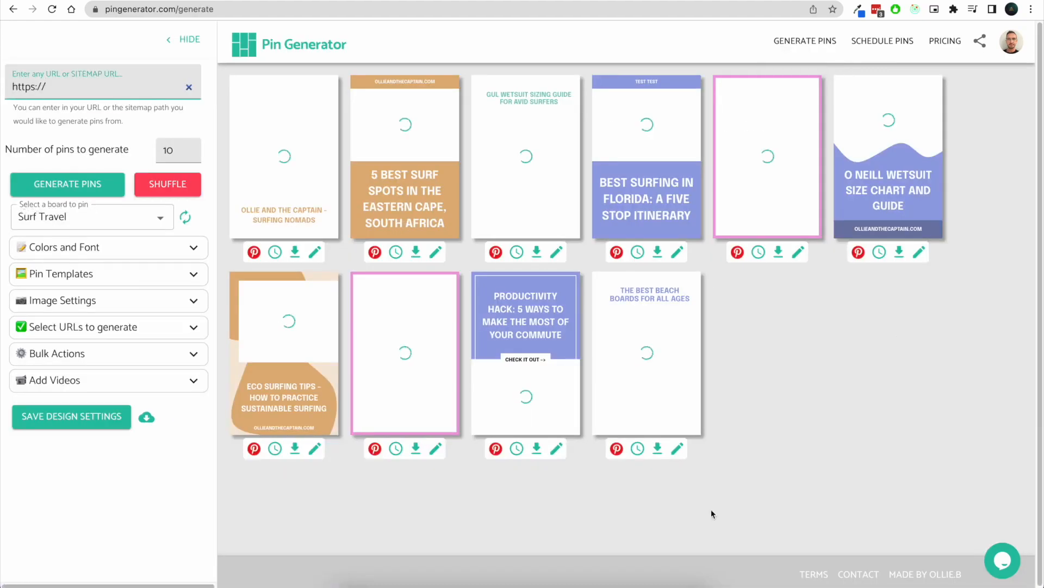
- Open the Productivity Hack commute pin for editing, check its outbound link URL, and close it without saving
{"action": "left_click", "coordinate": [556, 449]}
{"action": "left_click_drag", "start_coordinate": [350, 345], "coordinate": [542, 345]}
{"action": "left_click", "coordinate": [494, 345]}
{"action": "left_click", "coordinate": [351, 341]}
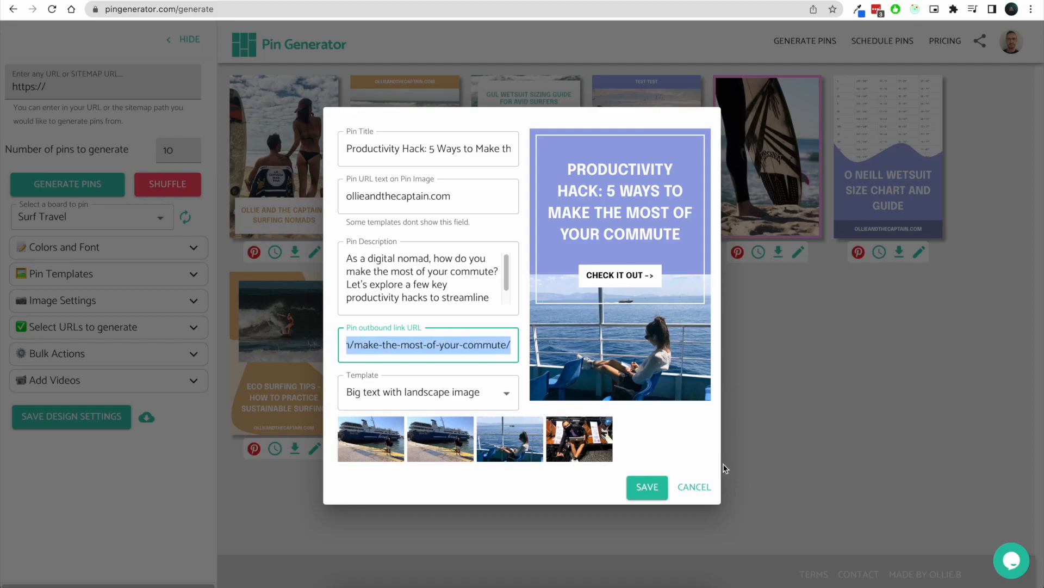
{"action": "left_click", "coordinate": [705, 489]}
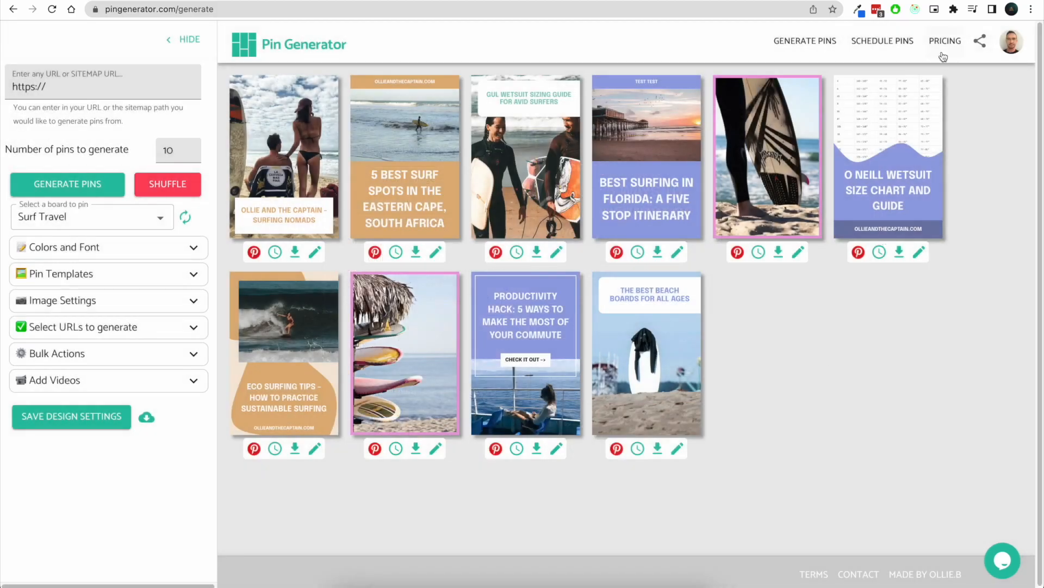
- Open the pin schedule and review the scheduled pins down to the posting times summary
{"action": "left_click", "coordinate": [883, 54]}
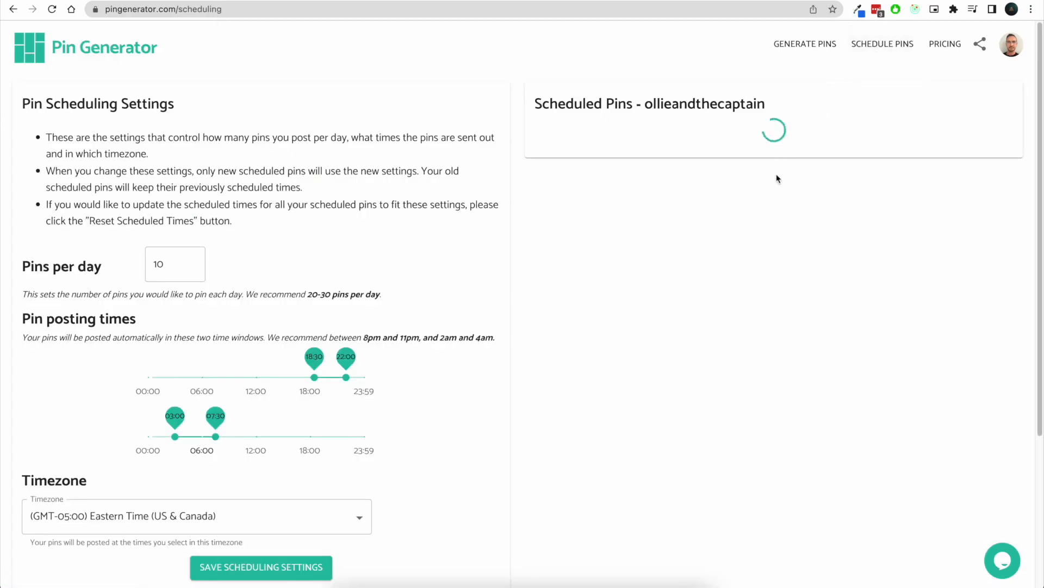
{"action": "left_click", "coordinate": [797, 56]}
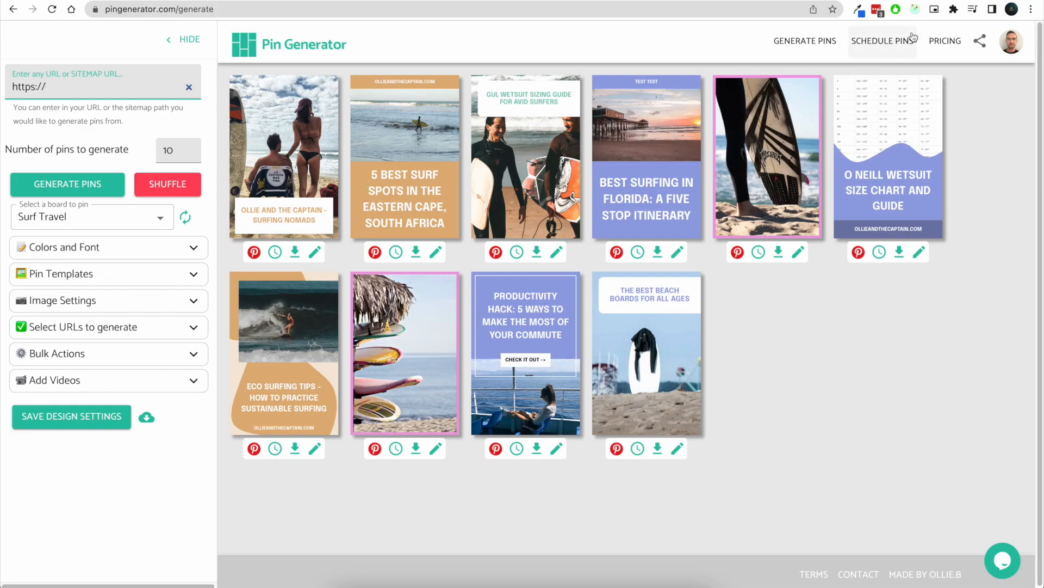
{"action": "left_click", "coordinate": [878, 48]}
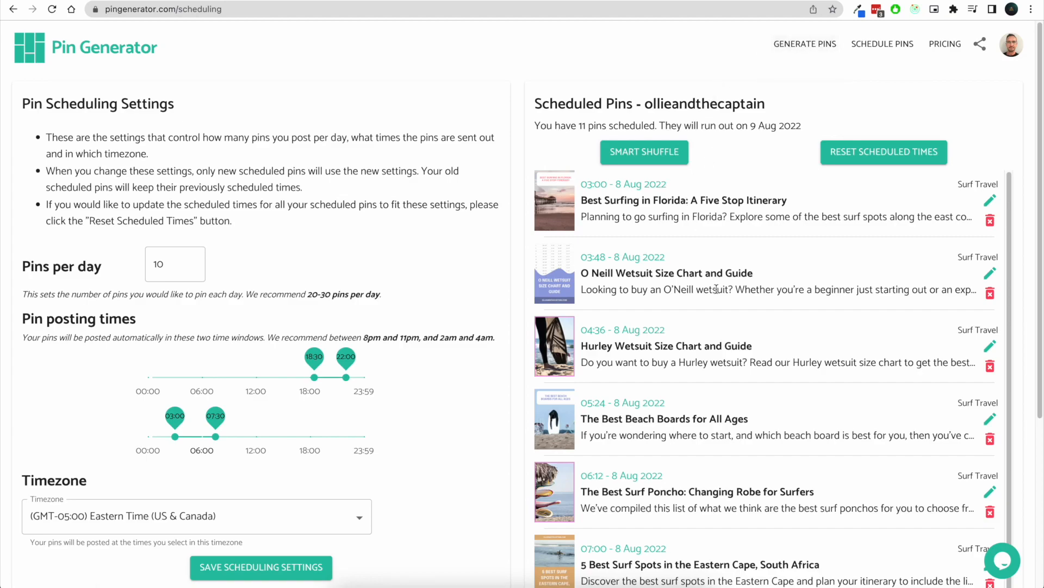
{"action": "scroll", "coordinate": [741, 514], "scroll_direction": "down", "scroll_amount": 3}
{"action": "scroll", "coordinate": [741, 515], "scroll_direction": "down", "scroll_amount": 8}
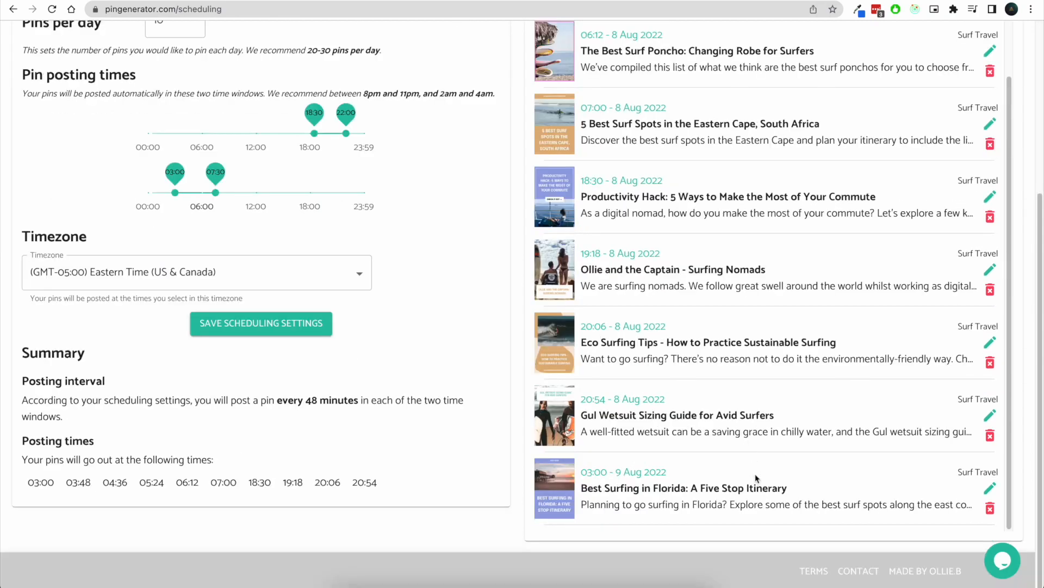
{"action": "scroll", "coordinate": [525, 253], "scroll_direction": "up", "scroll_amount": 5}
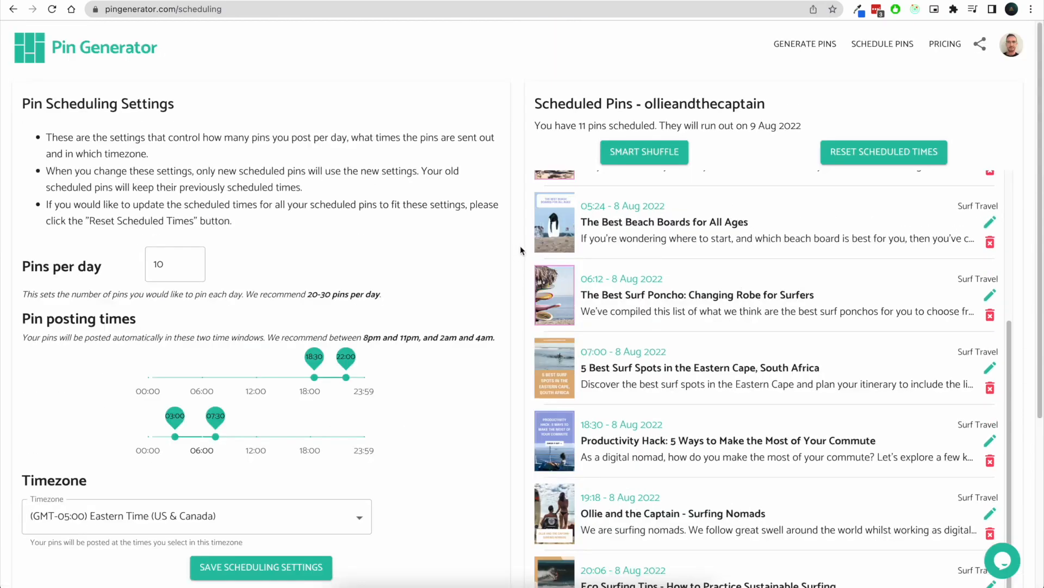
- Reorder all scheduled pins with Smart Shuffle
{"action": "left_click", "coordinate": [622, 152]}
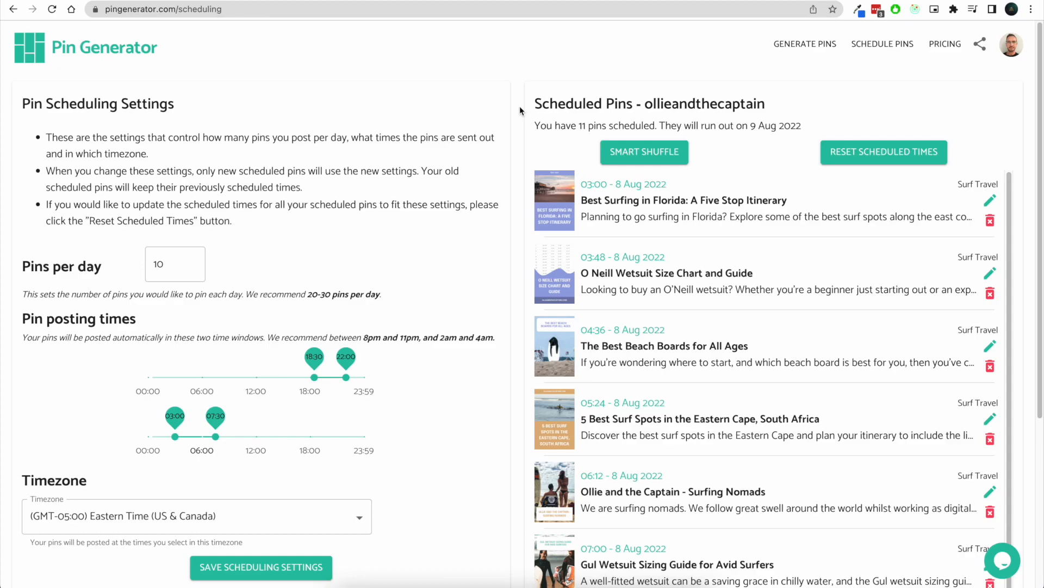
{"action": "scroll", "coordinate": [521, 106], "scroll_direction": "down", "scroll_amount": 1}
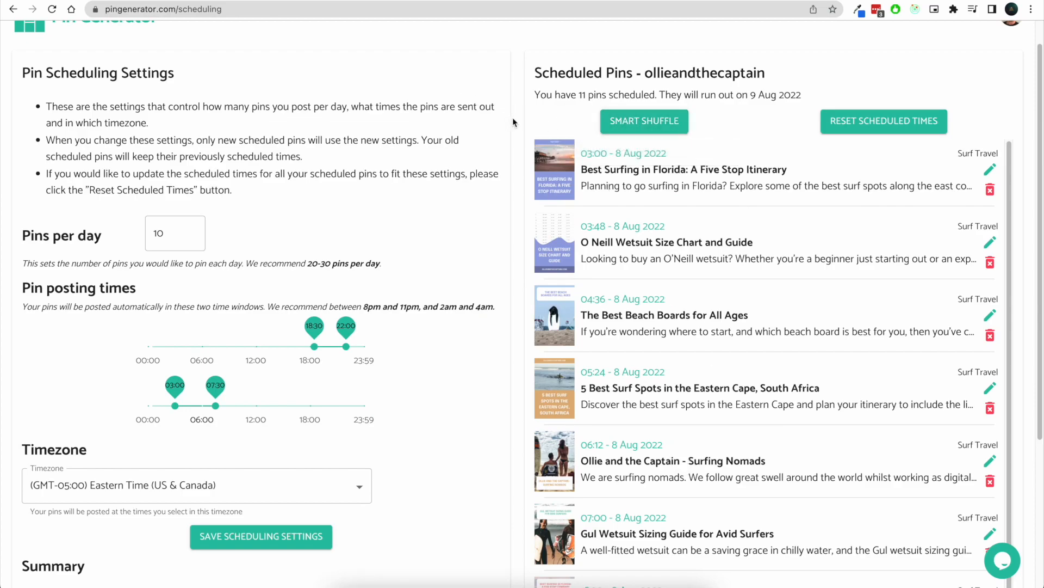
{"action": "scroll", "coordinate": [513, 118], "scroll_direction": "up", "scroll_amount": 1}
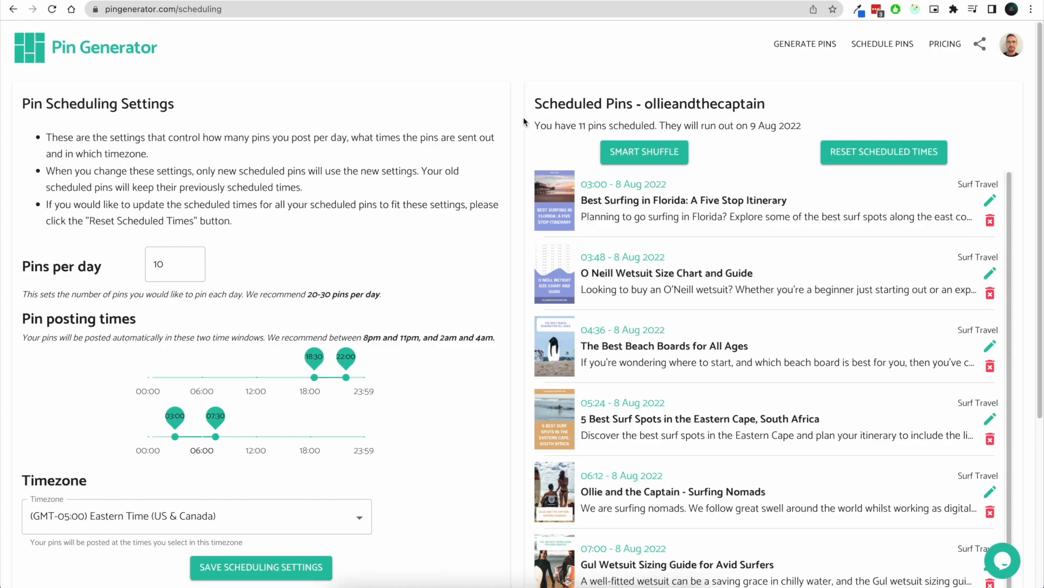
- Try 30 pins per day in the scheduling settings, and set the value back to 10
{"action": "double_click", "coordinate": [170, 251]}
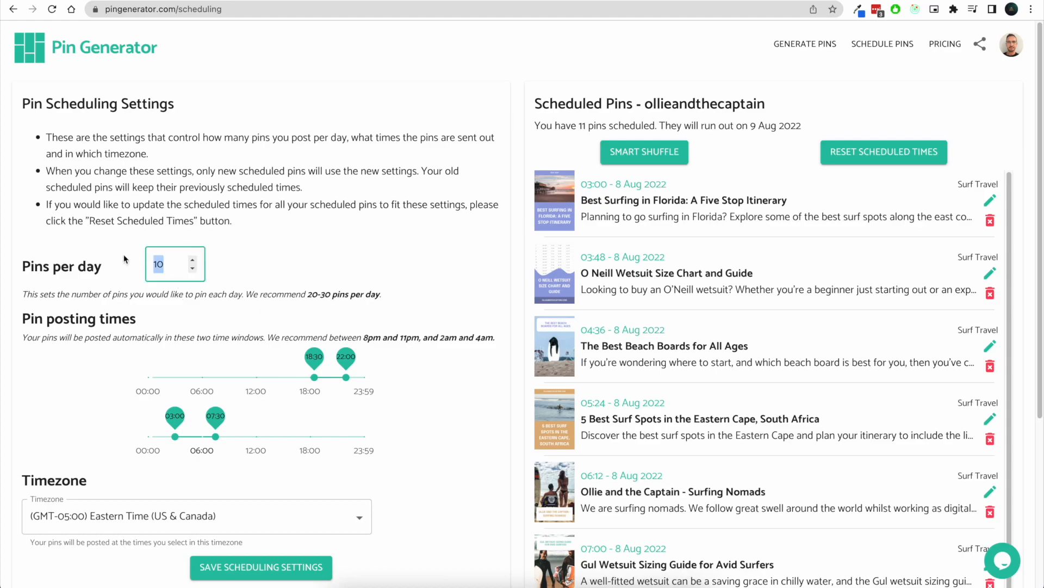
{"action": "type", "text": "30"}
{"action": "left_click", "coordinate": [515, 130]}
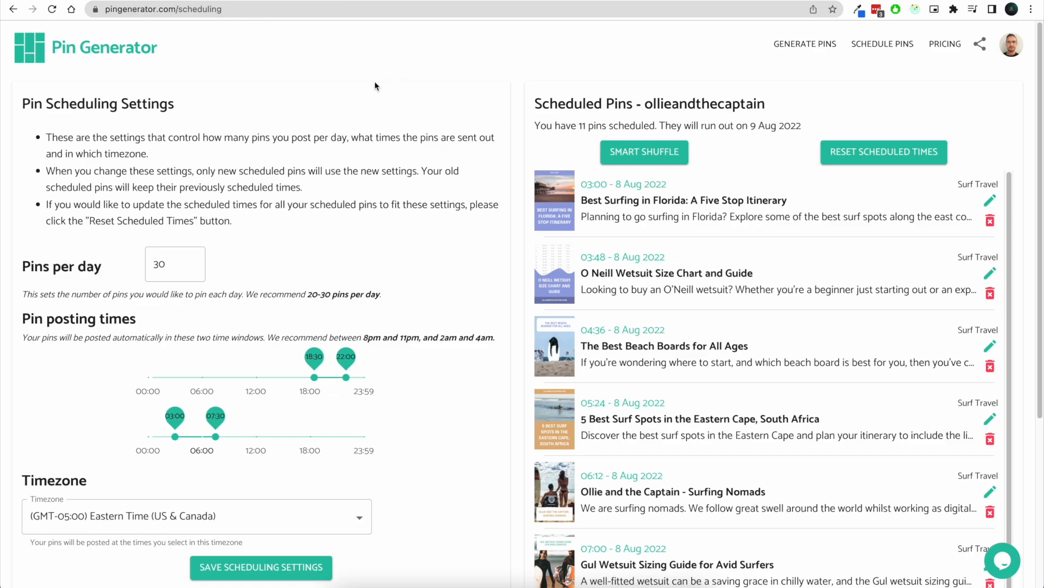
{"action": "left_click_drag", "start_coordinate": [164, 259], "coordinate": [135, 269]}
{"action": "type", "text": "10"}
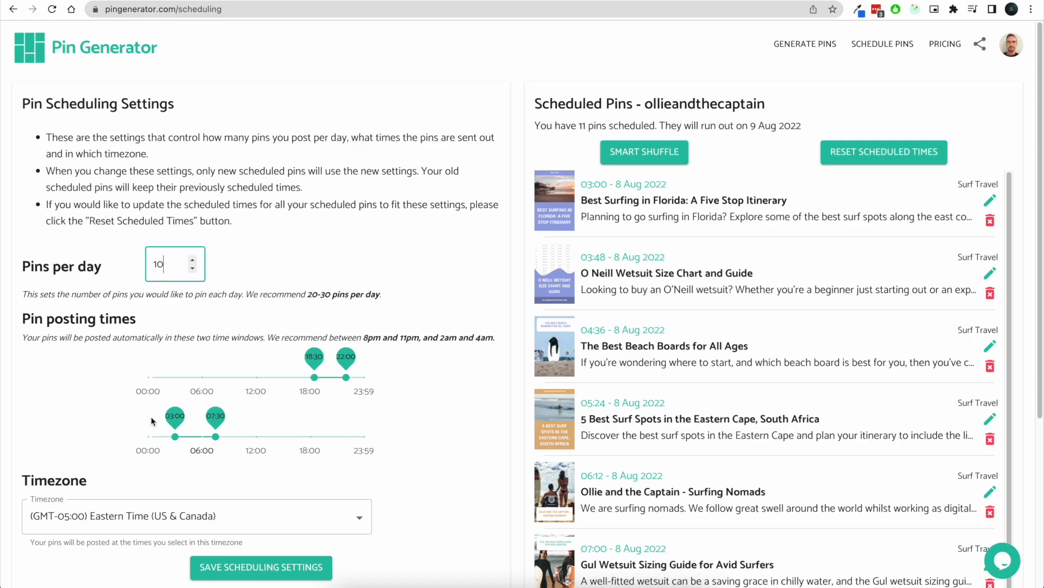
{"action": "left_click", "coordinate": [515, 213]}
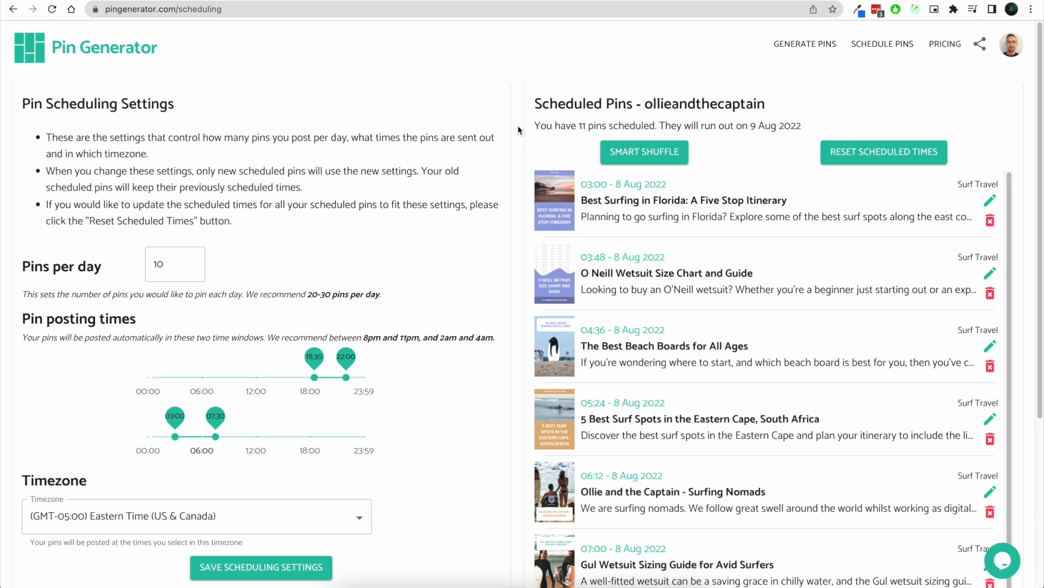
{"action": "left_click_drag", "start_coordinate": [168, 264], "coordinate": [131, 265]}
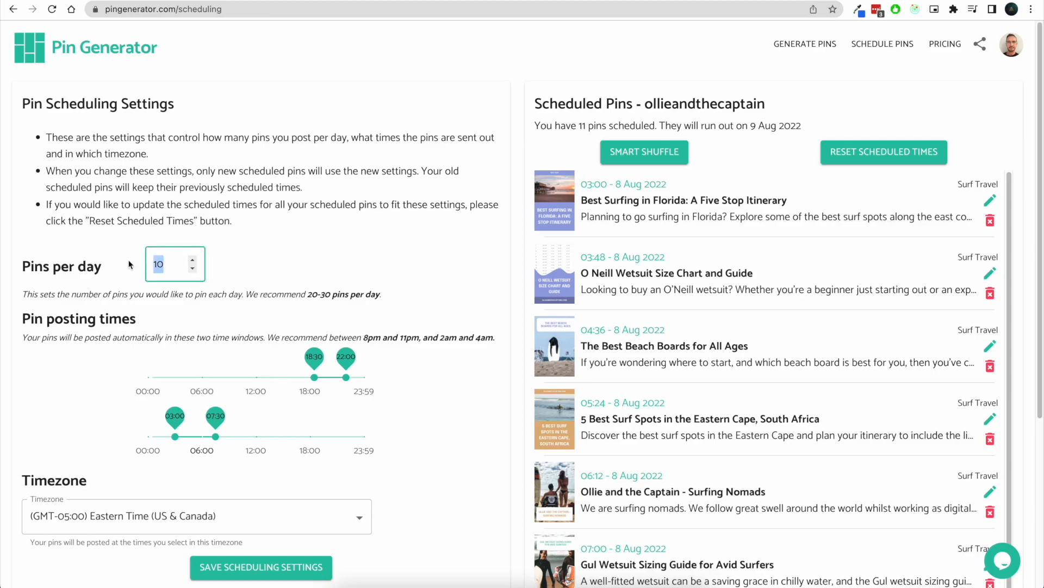
{"action": "left_click", "coordinate": [523, 216]}
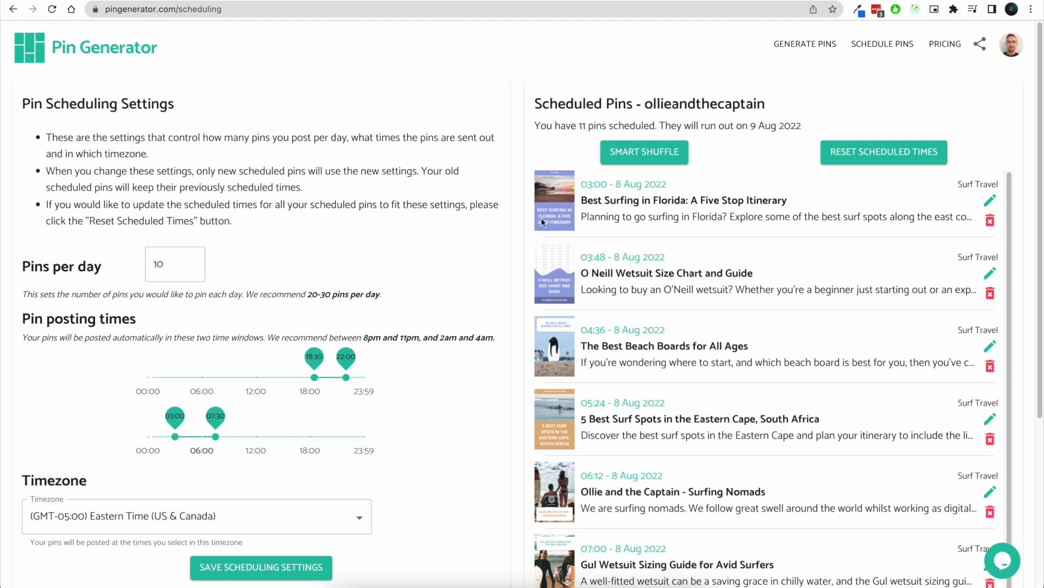
- Return to the pin generation page and look through the Colors and Font settings
{"action": "left_click", "coordinate": [804, 48]}
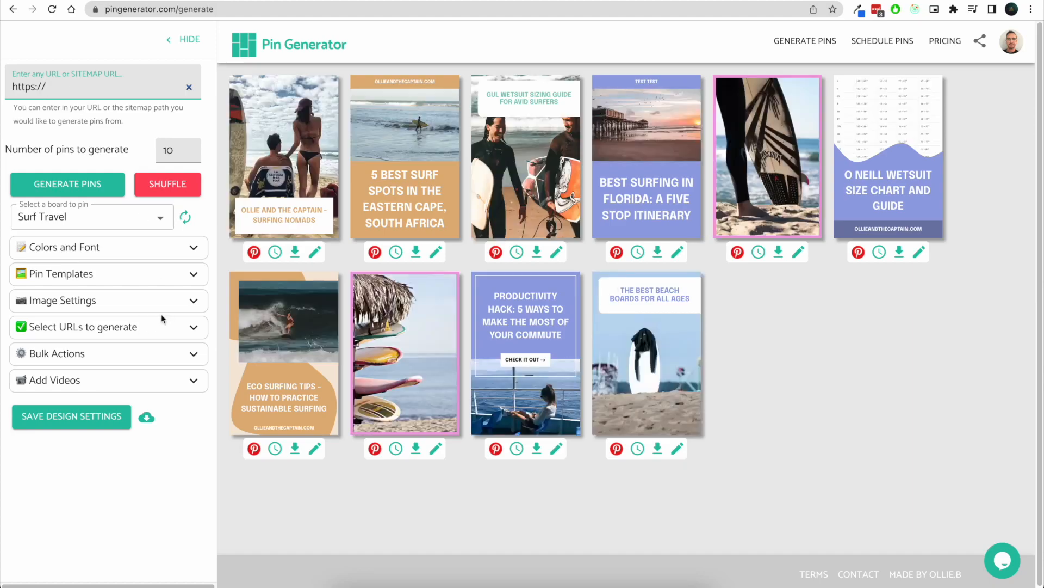
{"action": "left_click", "coordinate": [179, 248]}
{"action": "left_click", "coordinate": [180, 248]}
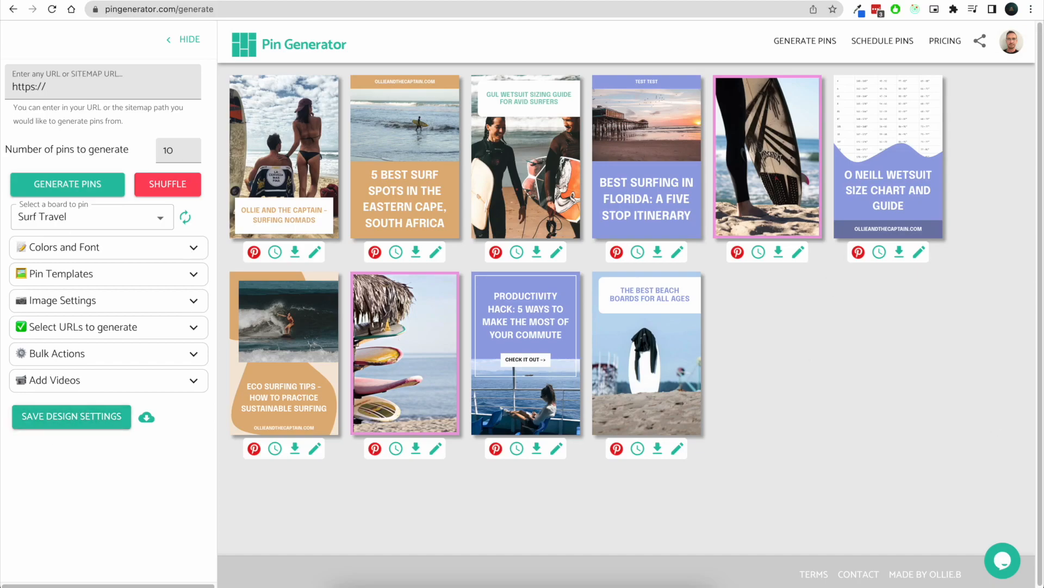
{"action": "left_click", "coordinate": [124, 248]}
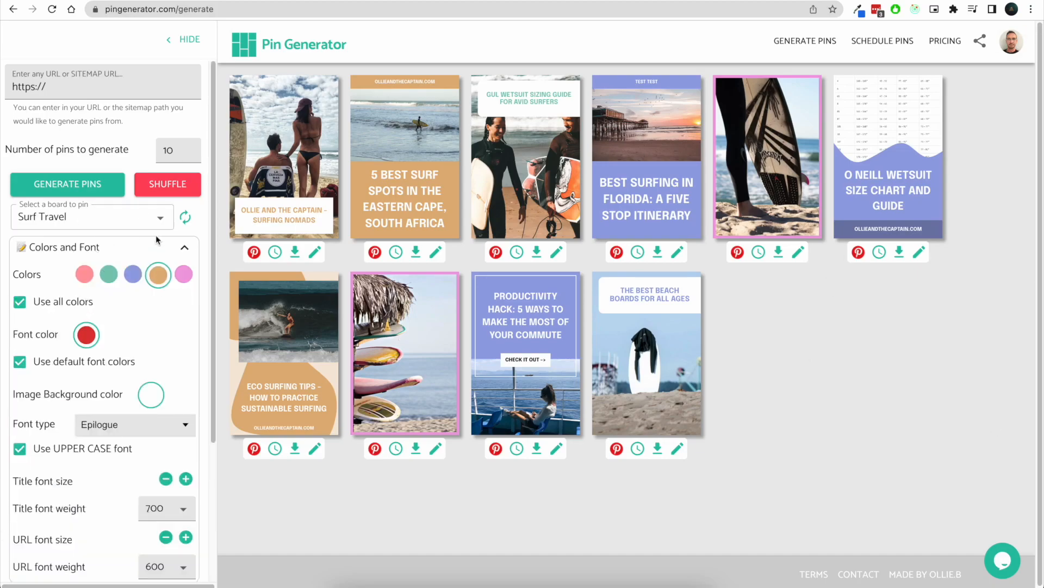
{"action": "left_click", "coordinate": [184, 251]}
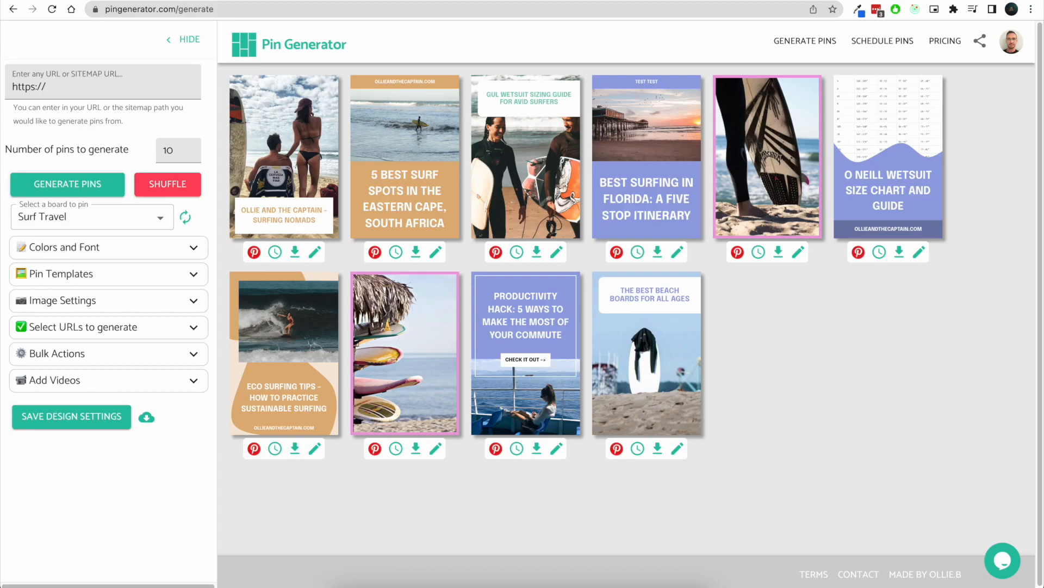
- Open the Pin History page and review the previously created pins
{"action": "left_click", "coordinate": [1009, 43]}
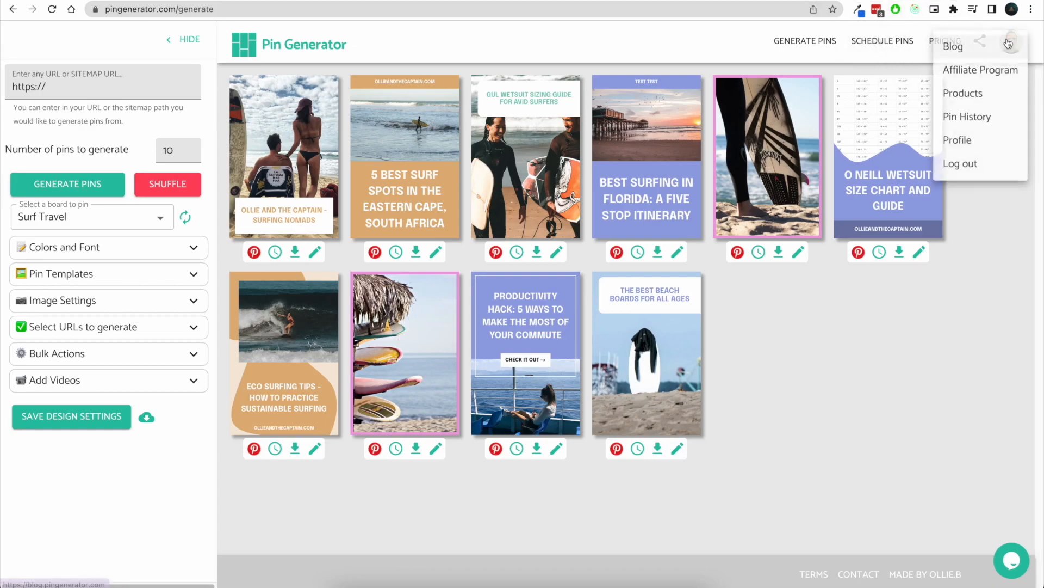
{"action": "left_click", "coordinate": [997, 122]}
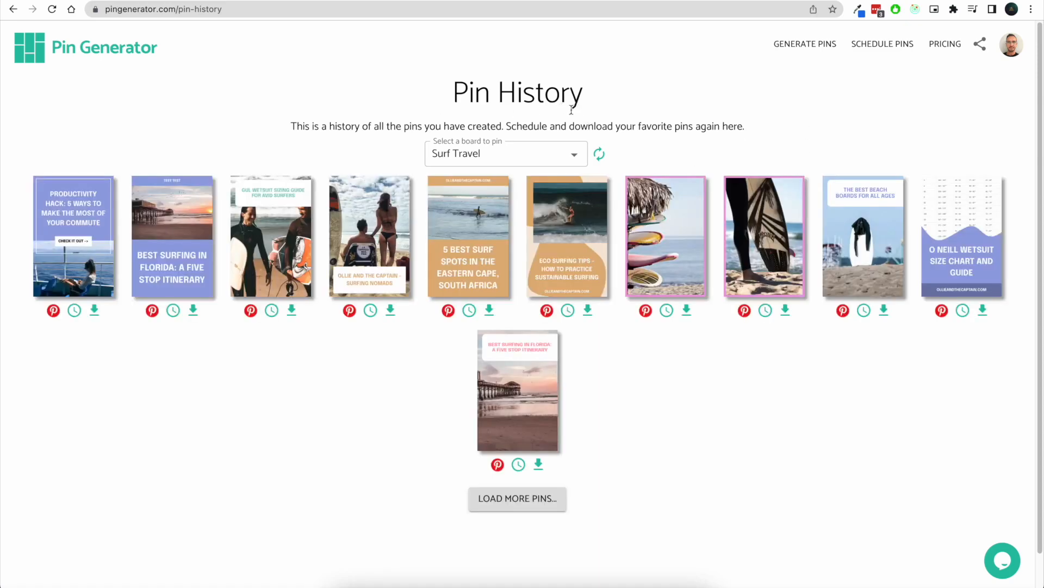
{"action": "left_click_drag", "start_coordinate": [453, 94], "coordinate": [545, 95]}
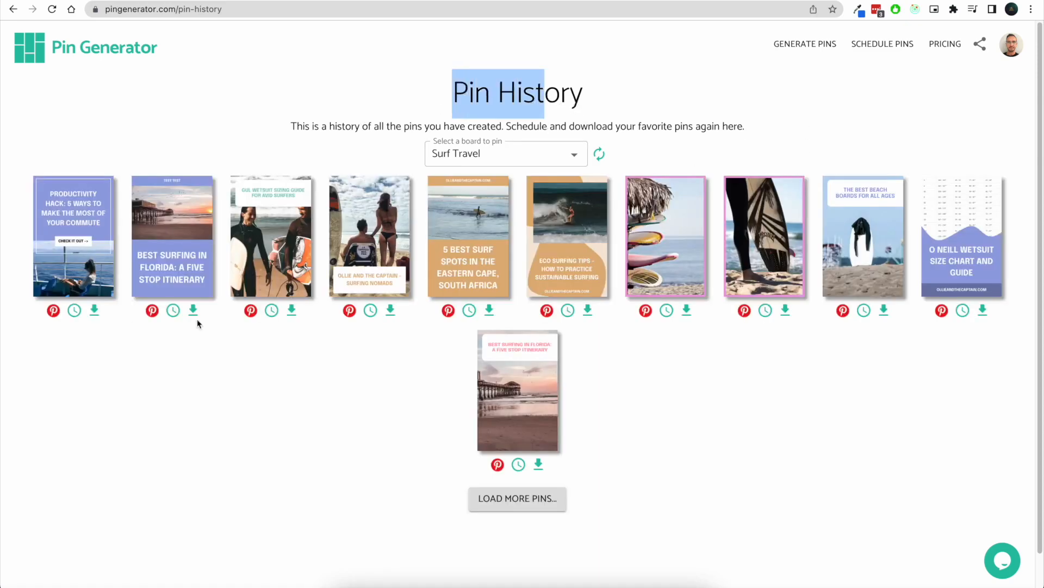
{"action": "left_click", "coordinate": [564, 493]}
- Open the account profile and examine the favorite websites and the authorized Pinterest profiles
{"action": "left_click", "coordinate": [1012, 45]}
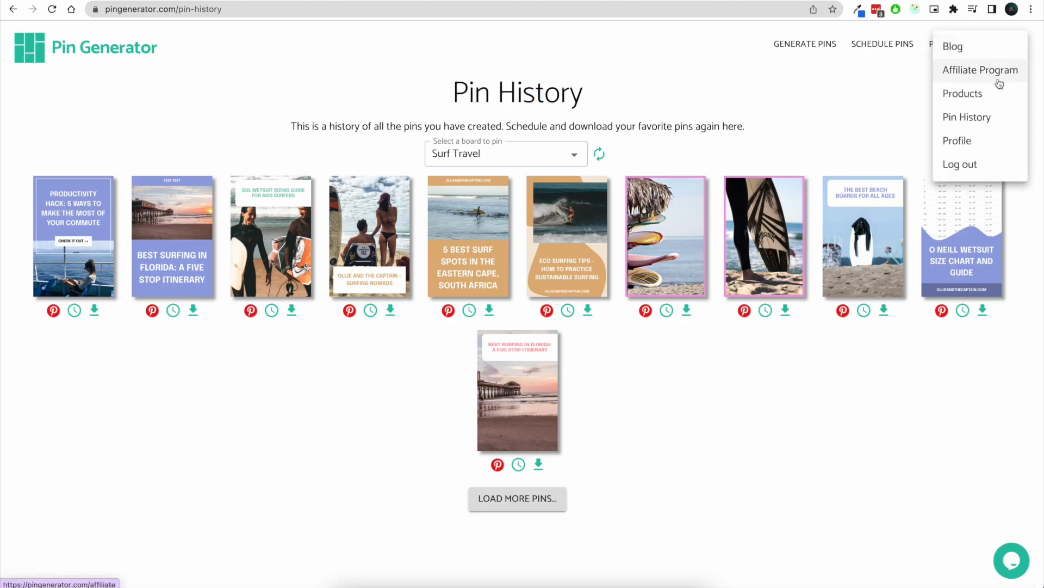
{"action": "left_click", "coordinate": [989, 140]}
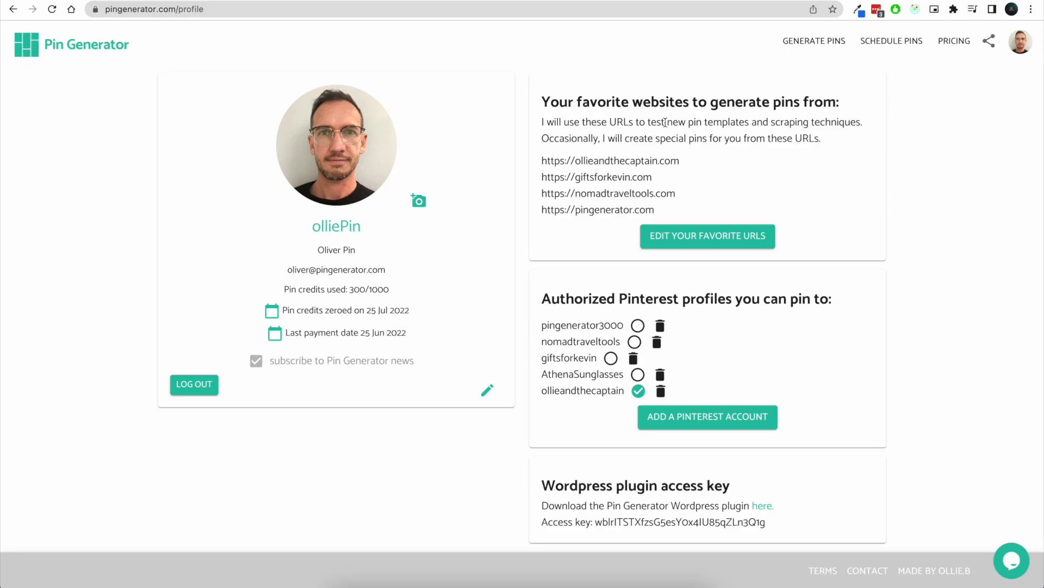
{"action": "left_click_drag", "start_coordinate": [549, 102], "coordinate": [857, 104]}
{"action": "left_click_drag", "start_coordinate": [687, 208], "coordinate": [532, 165]}
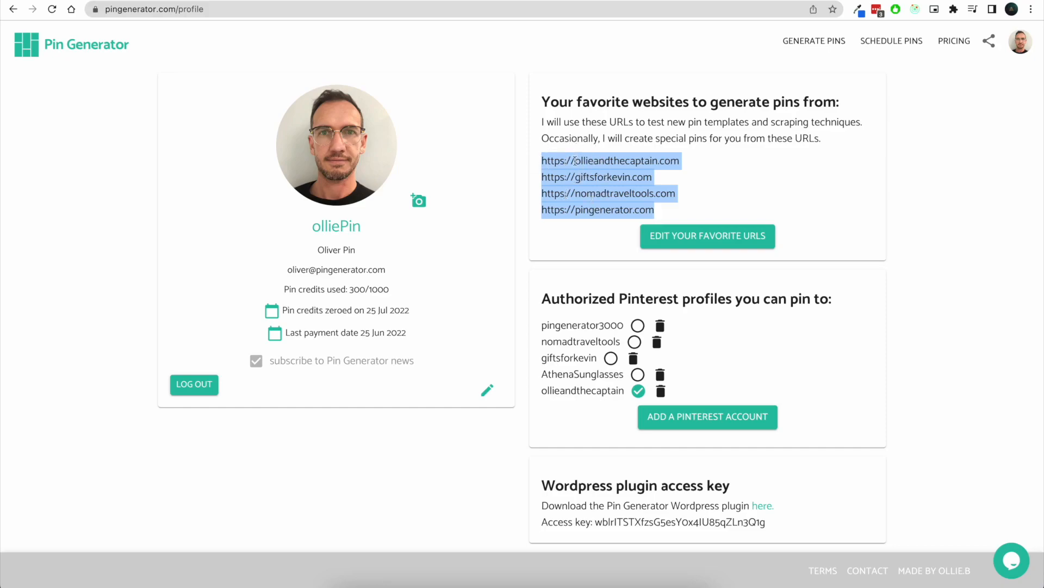
{"action": "left_click", "coordinate": [546, 163]}
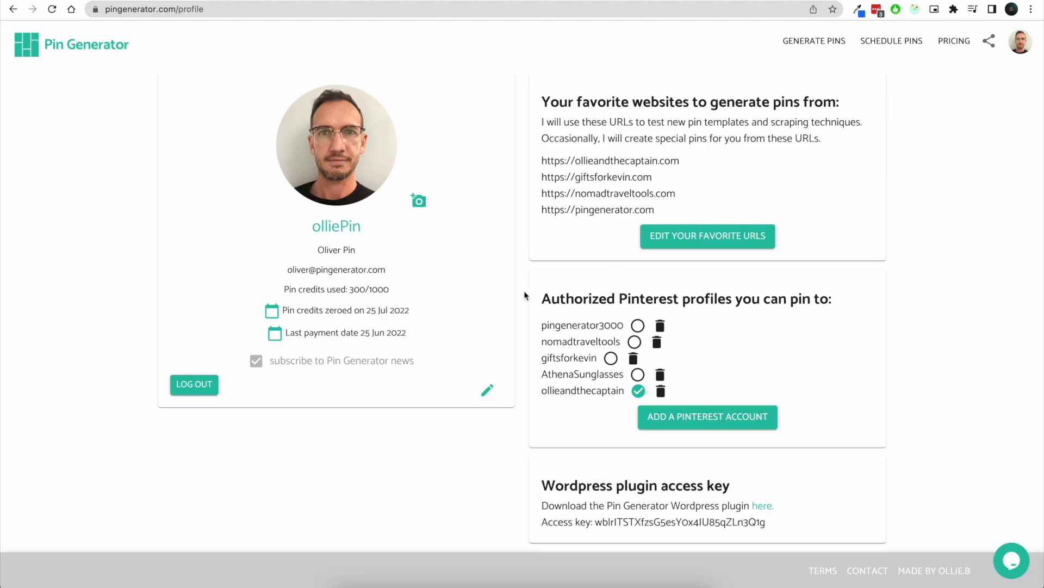
{"action": "left_click_drag", "start_coordinate": [545, 299], "coordinate": [832, 303]}
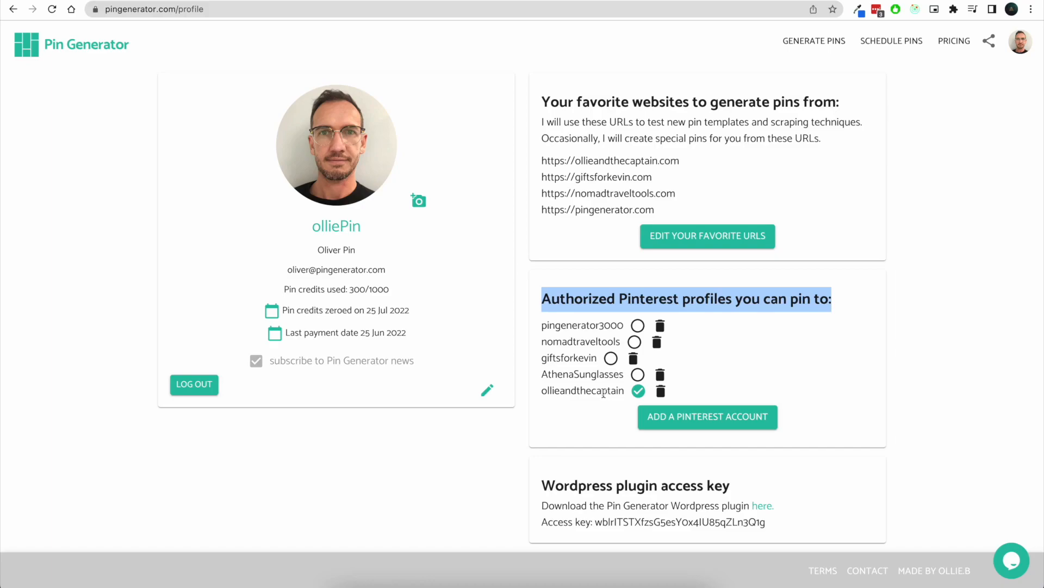
- Make giftsforkevin the active Pinterest profile and check its available boards on the pin generation page
{"action": "left_click", "coordinate": [612, 358]}
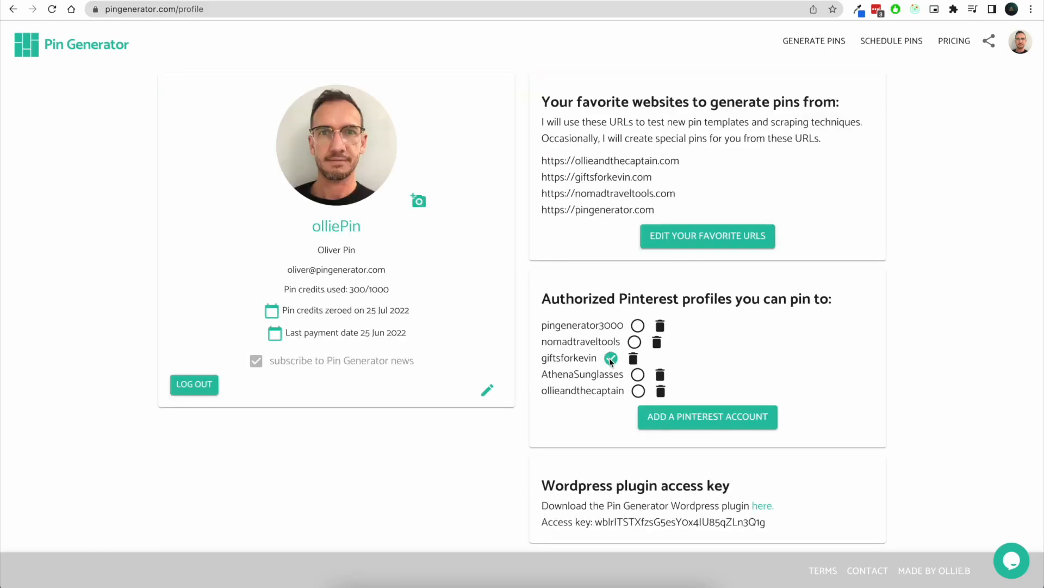
{"action": "left_click", "coordinate": [802, 40]}
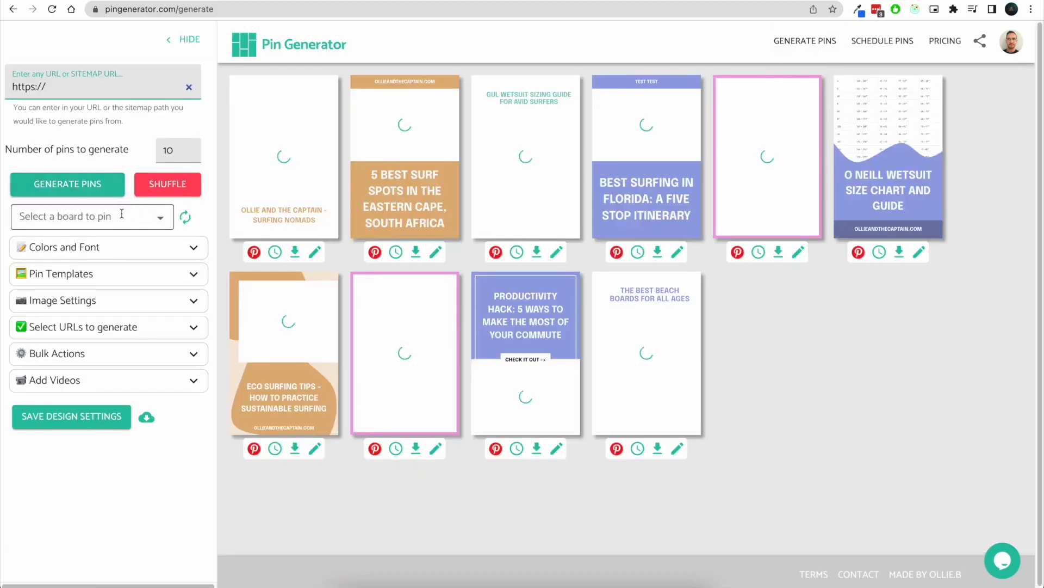
{"action": "left_click", "coordinate": [116, 216]}
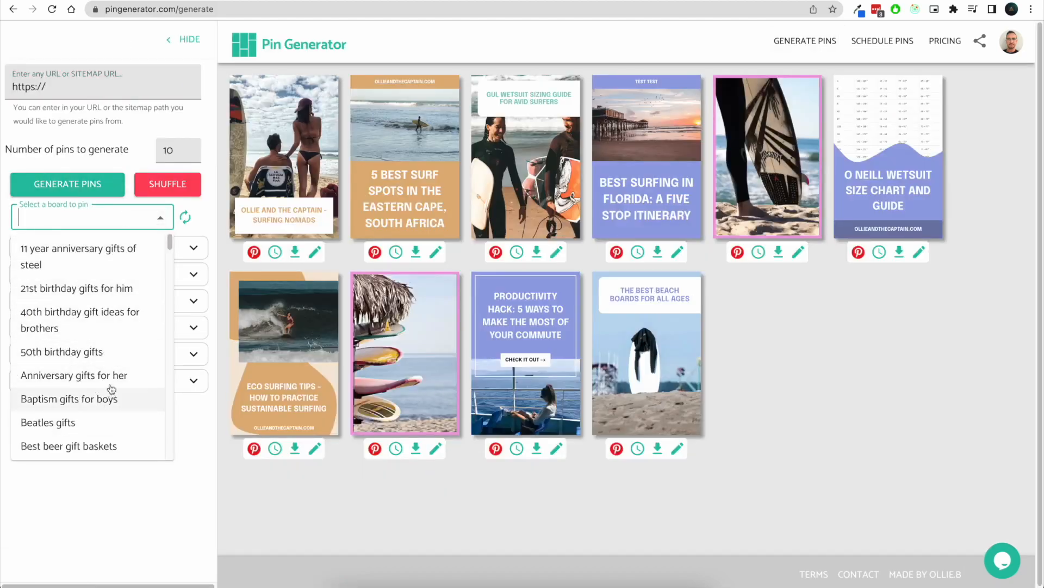
{"action": "left_click", "coordinate": [219, 224]}
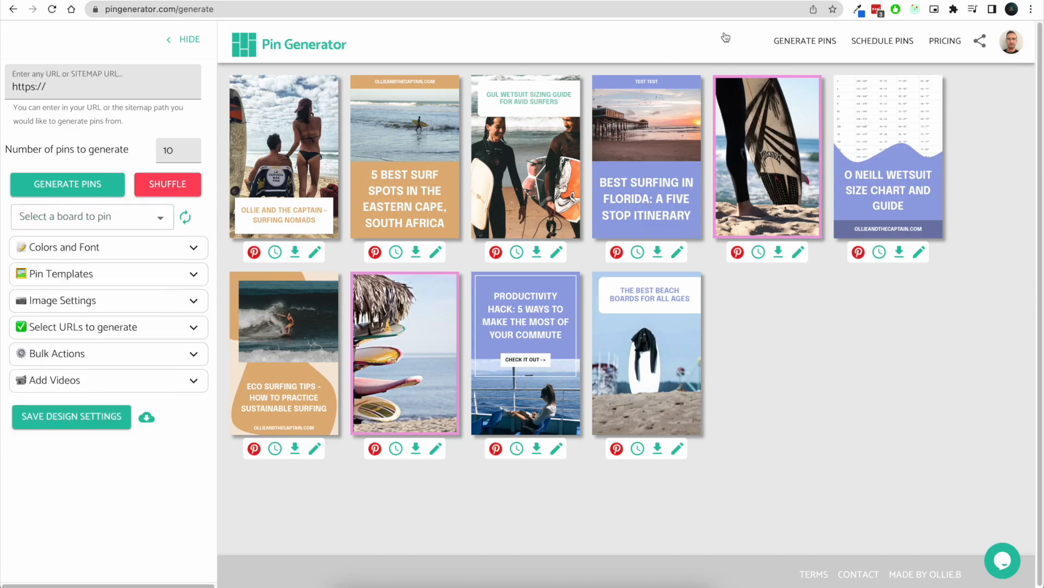
- Reopen the account profile and examine the WordPress plugin access key section
{"action": "left_click", "coordinate": [1011, 42]}
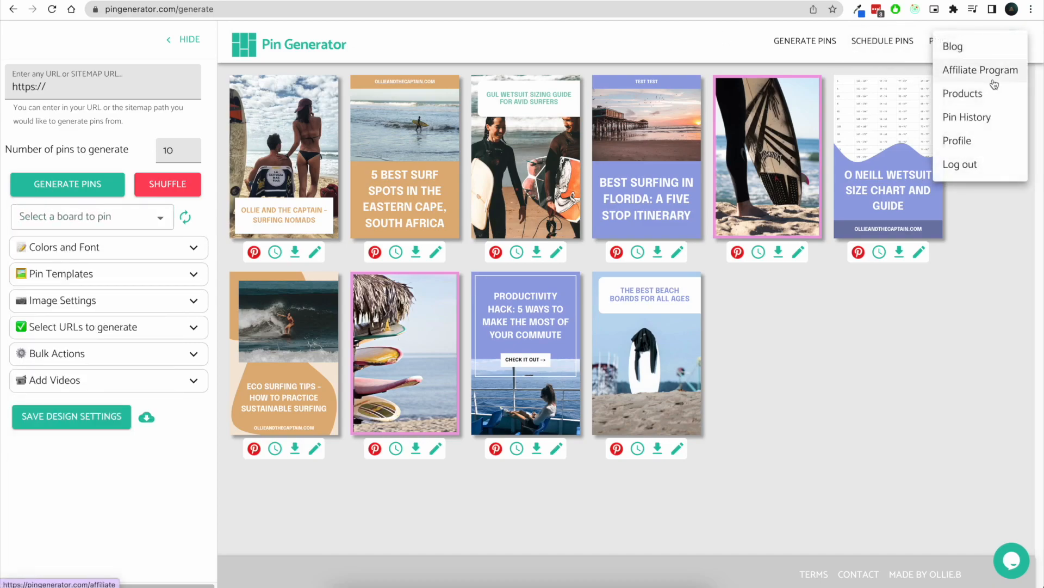
{"action": "left_click", "coordinate": [976, 143]}
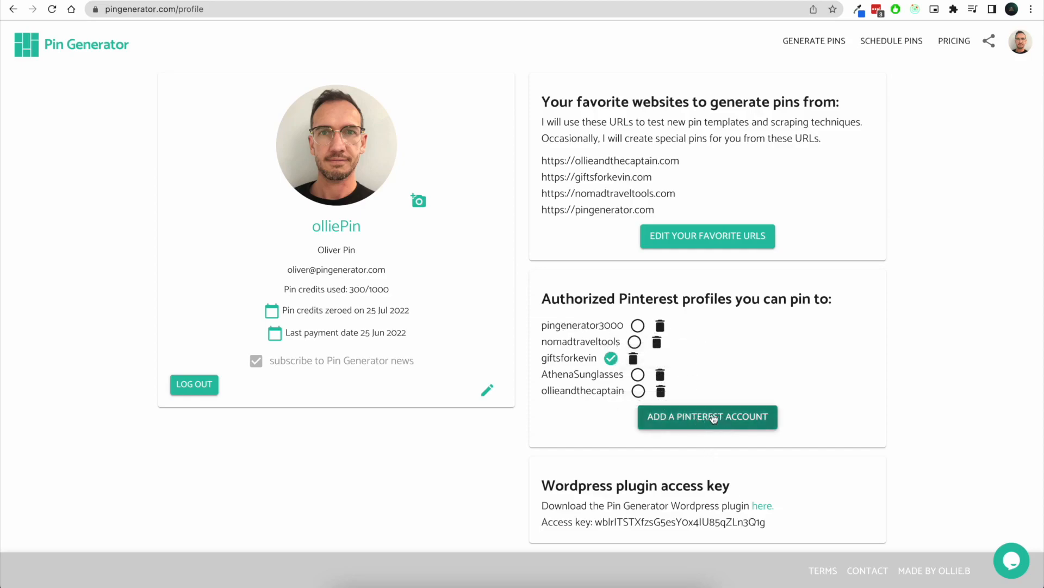
{"action": "left_click_drag", "start_coordinate": [543, 485], "coordinate": [726, 484]}
{"action": "left_click_drag", "start_coordinate": [810, 521], "coordinate": [598, 525]}
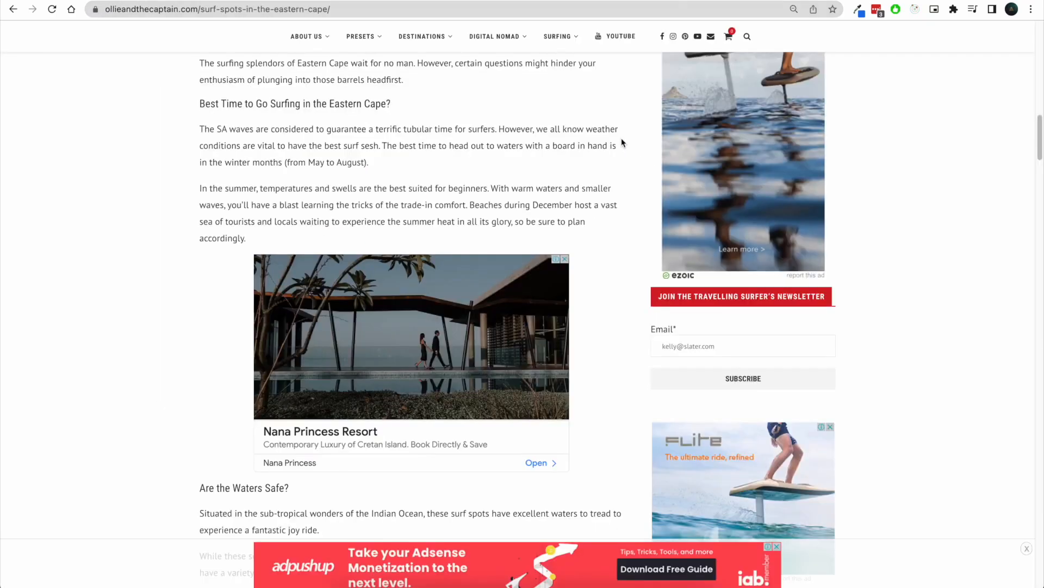
- Look through the Eastern Cape surf spots article on ollieandthecaptain.com and the raffle basket ideas article on giftsforkevin.com
{"action": "scroll", "coordinate": [579, 206], "scroll_direction": "down", "scroll_amount": 15}
{"action": "scroll", "coordinate": [577, 205], "scroll_direction": "up", "scroll_amount": 5}
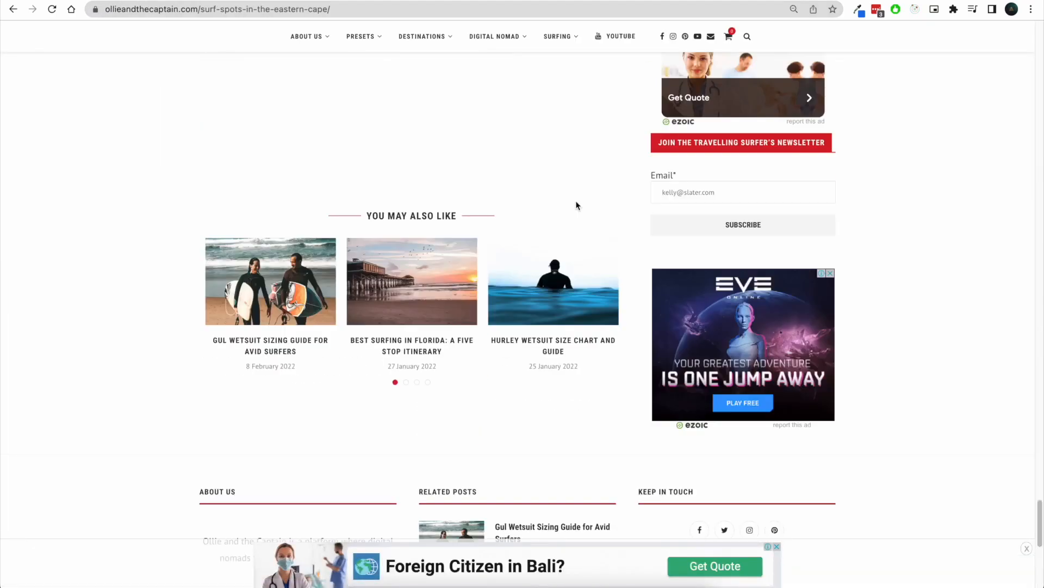
{"action": "scroll", "coordinate": [582, 209], "scroll_direction": "up", "scroll_amount": 15}
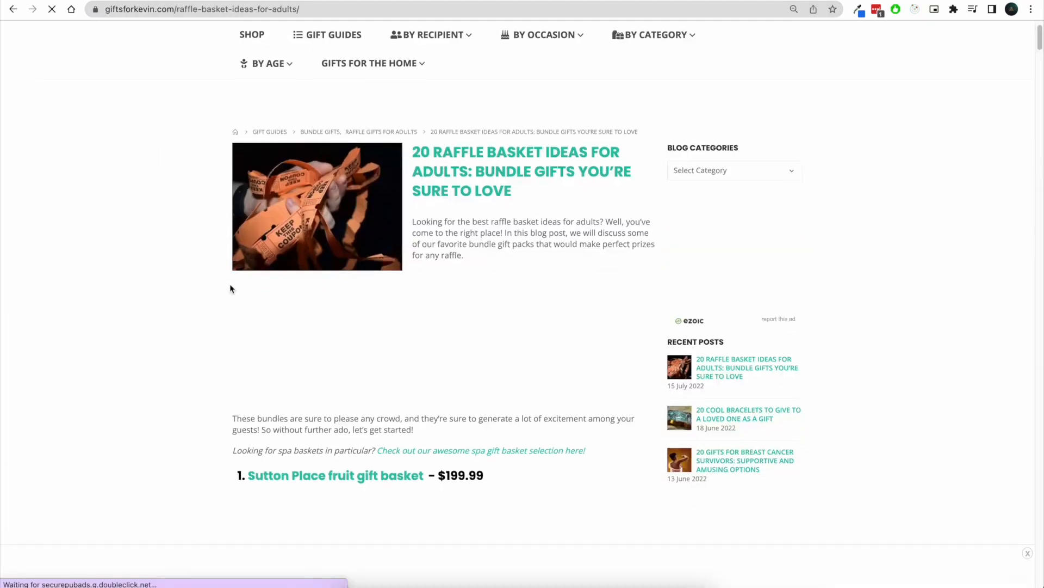
{"action": "scroll", "coordinate": [490, 418], "scroll_direction": "down", "scroll_amount": 20}
{"action": "scroll", "coordinate": [462, 393], "scroll_direction": "down", "scroll_amount": 20}
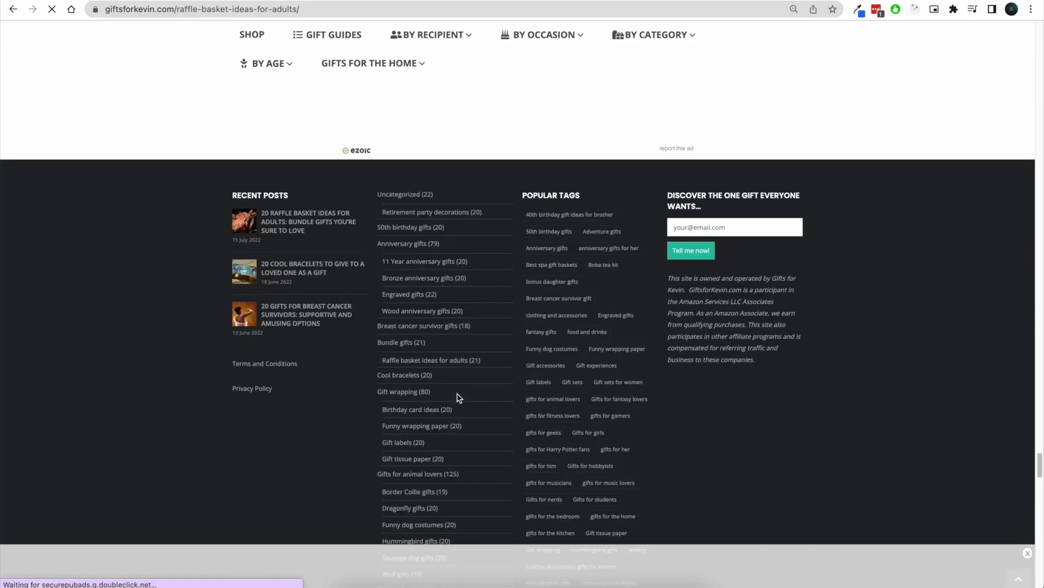
{"action": "scroll", "coordinate": [457, 397], "scroll_direction": "up", "scroll_amount": 15}
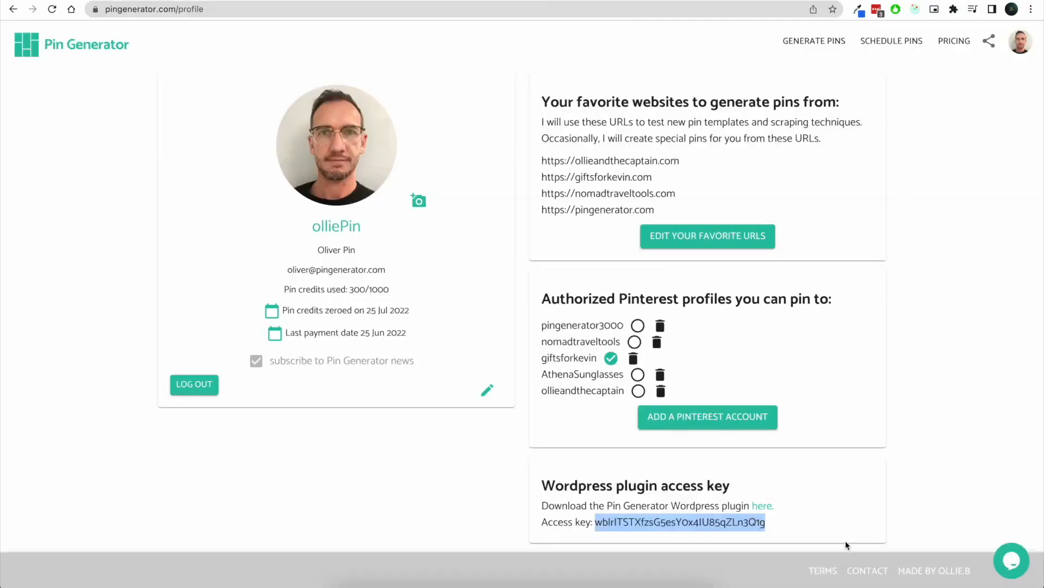
- Open the Products page from the Pin Generator account and examine the authorized shops and the imported product list
{"action": "left_click", "coordinate": [1020, 42]}
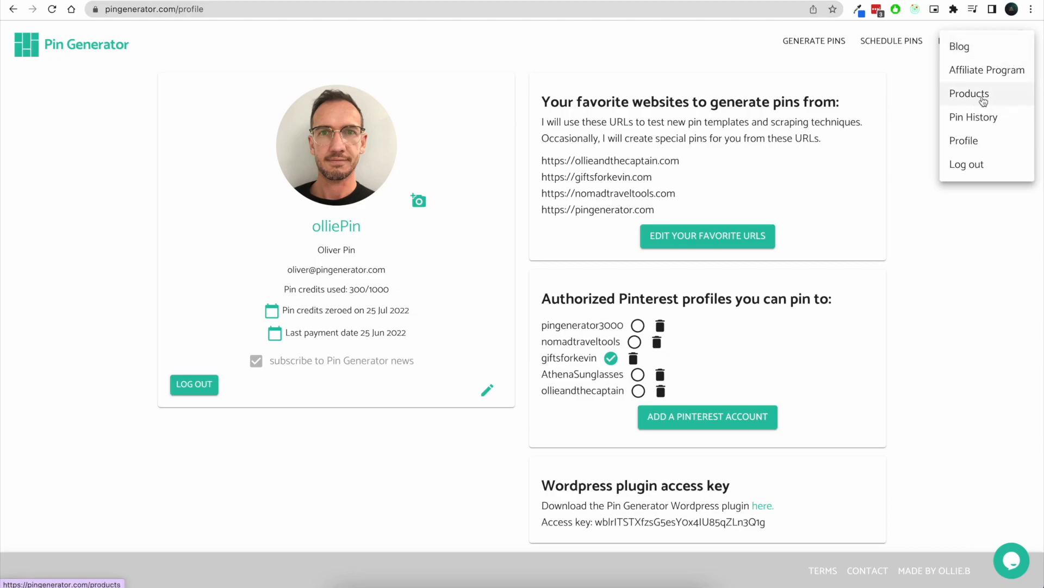
{"action": "left_click", "coordinate": [983, 102]}
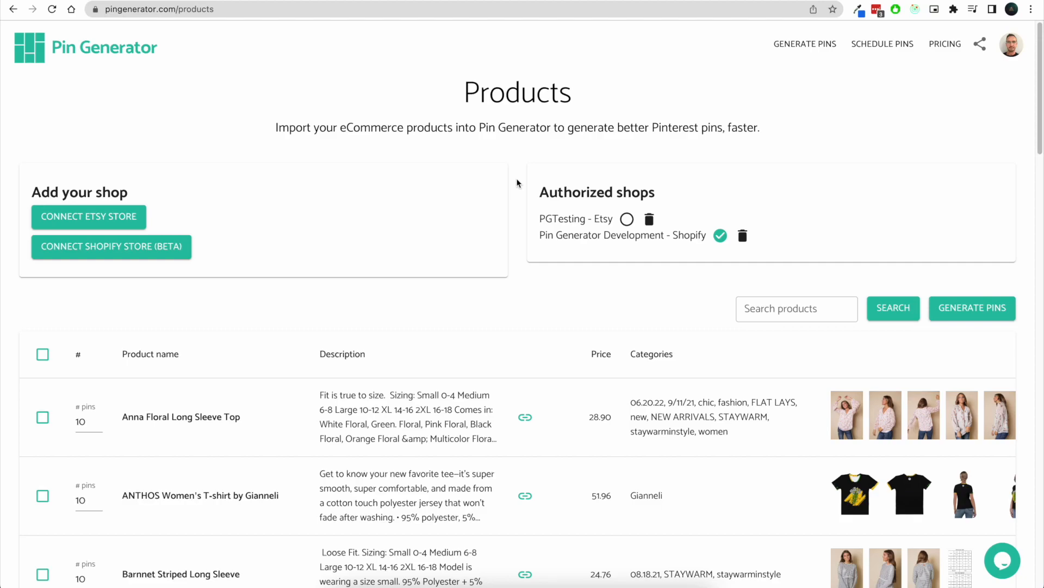
{"action": "scroll", "coordinate": [517, 183], "scroll_direction": "down", "scroll_amount": 1}
{"action": "scroll", "coordinate": [517, 183], "scroll_direction": "up", "scroll_amount": 1}
{"action": "left_click_drag", "start_coordinate": [539, 217], "coordinate": [612, 221]}
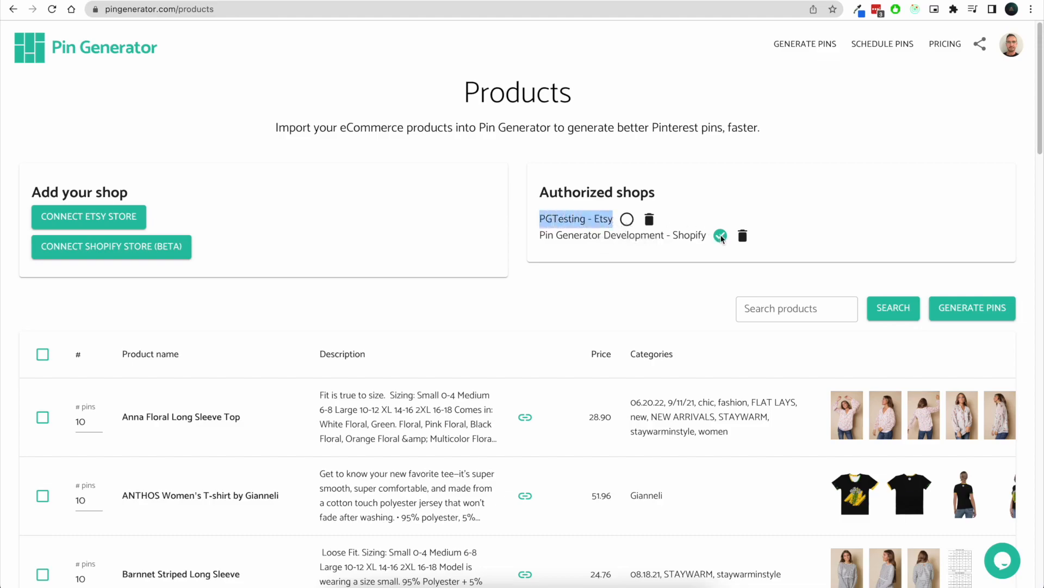
{"action": "scroll", "coordinate": [695, 294], "scroll_direction": "down", "scroll_amount": 3}
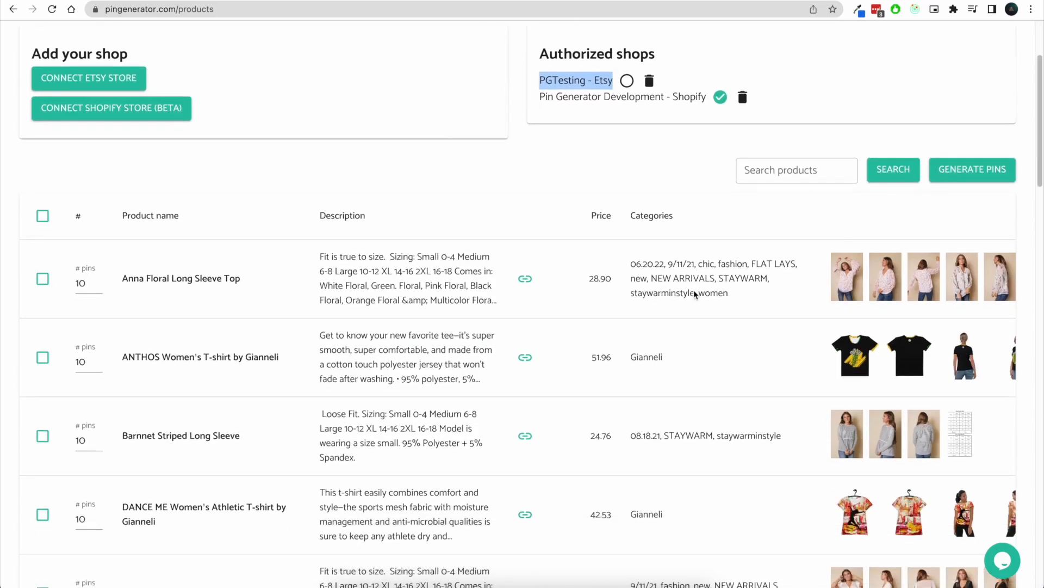
{"action": "scroll", "coordinate": [595, 347], "scroll_direction": "down", "scroll_amount": 5}
{"action": "scroll", "coordinate": [593, 346], "scroll_direction": "up", "scroll_amount": 8}
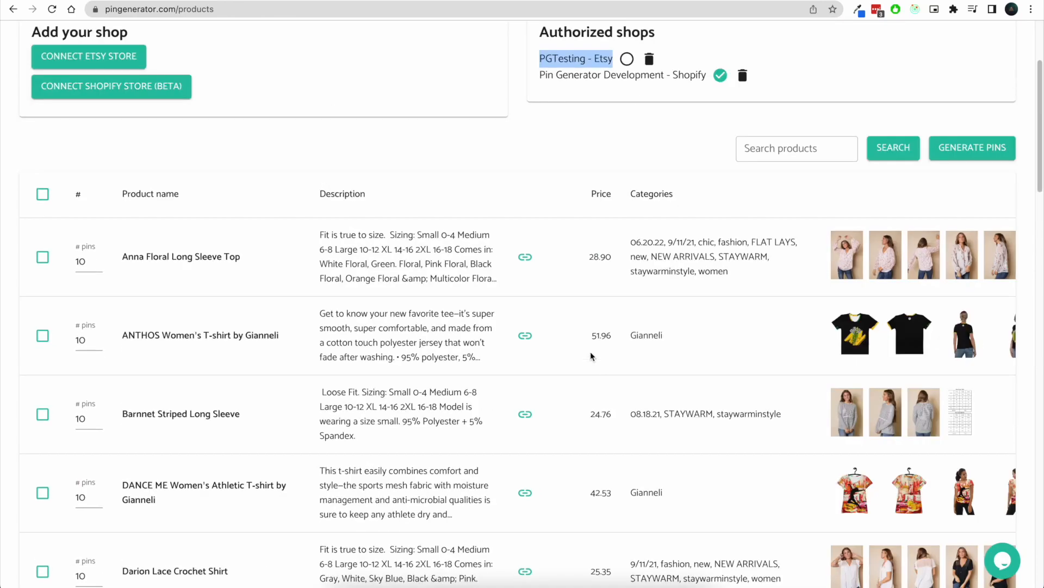
- Generate pins for the Anna Floral Long Sleeve Top, ANTHOS Women's T-shirt by Gianneli and Barnnet Striped Long Sleeve products
{"action": "scroll", "coordinate": [593, 346], "scroll_direction": "down", "scroll_amount": 3}
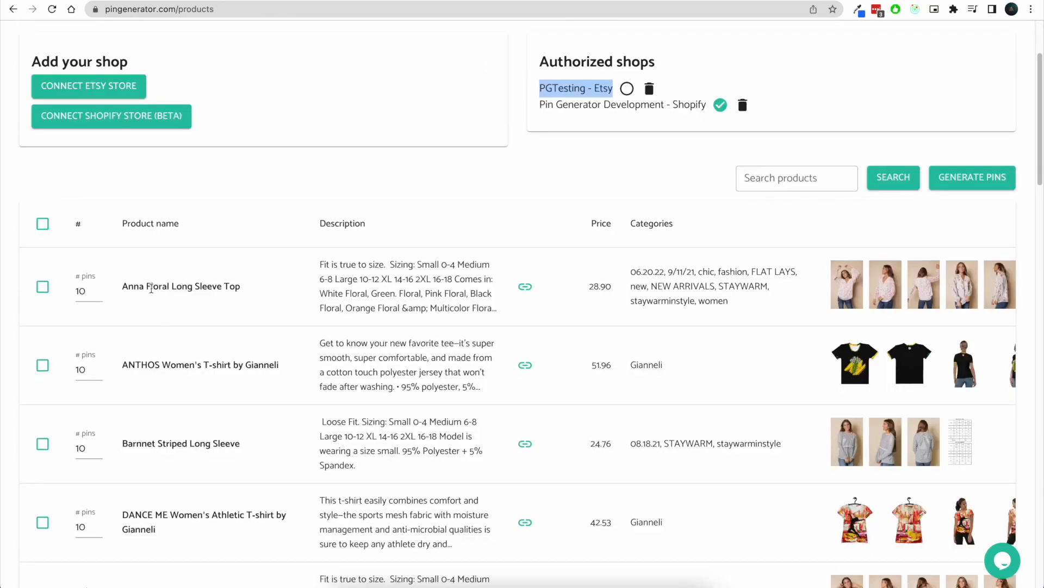
{"action": "left_click", "coordinate": [42, 286]}
{"action": "left_click", "coordinate": [42, 365]}
{"action": "left_click", "coordinate": [43, 444]}
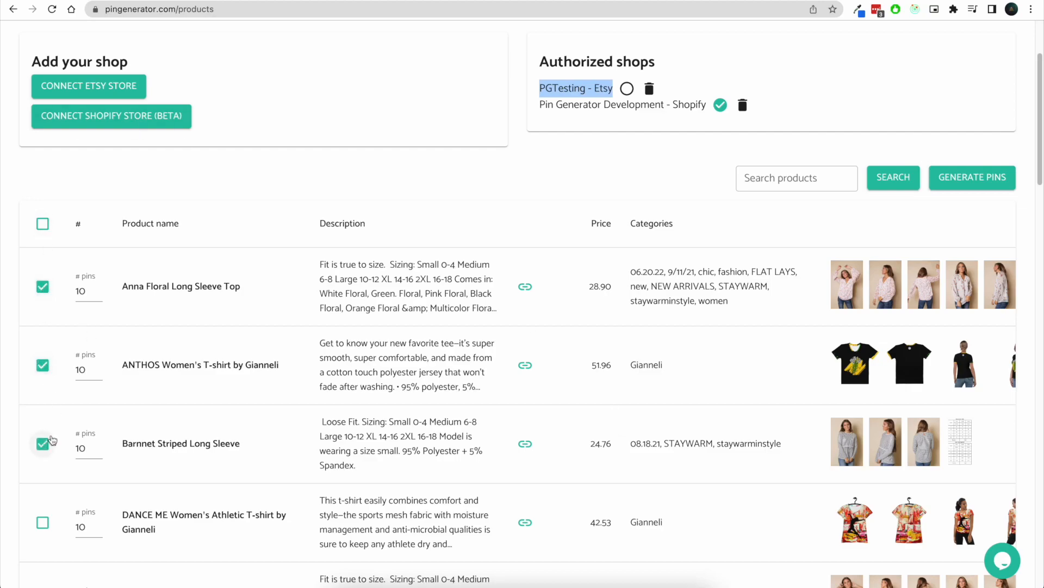
{"action": "left_click", "coordinate": [972, 177]}
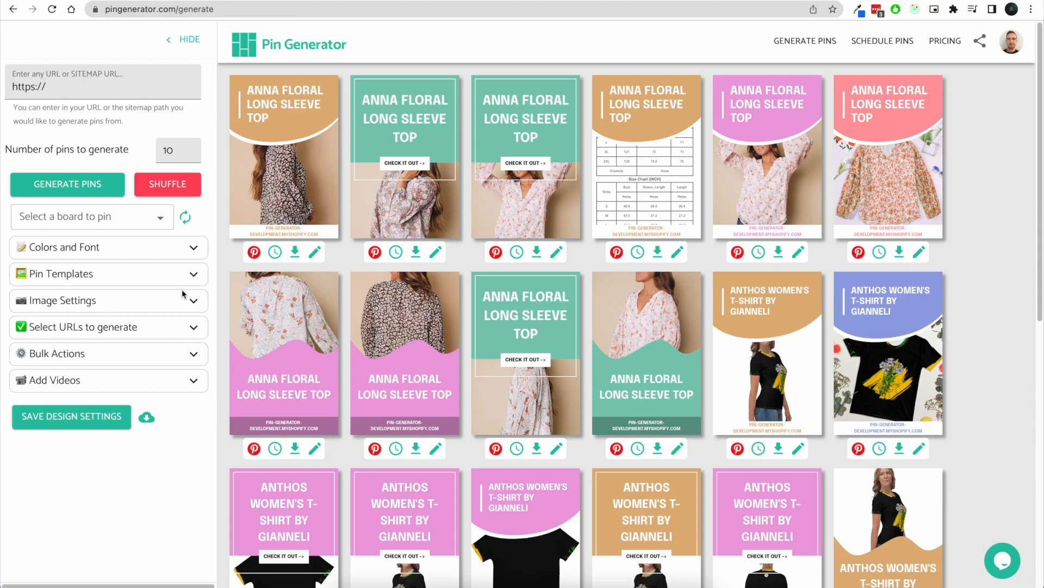
- Turn on randomized templates for the generated product pins and review the resulting designs
{"action": "left_click", "coordinate": [191, 277]}
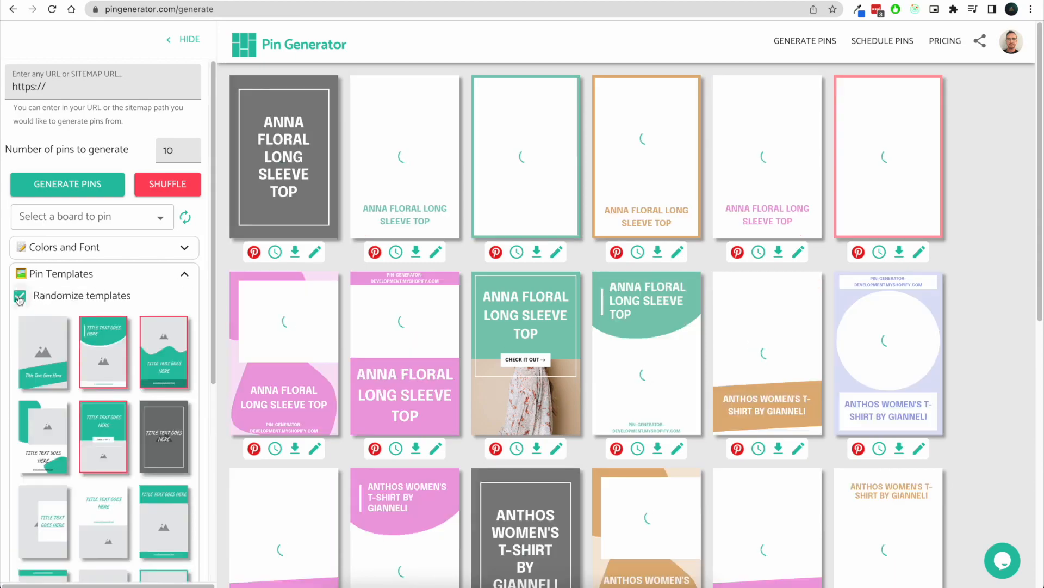
{"action": "left_click", "coordinate": [194, 279]}
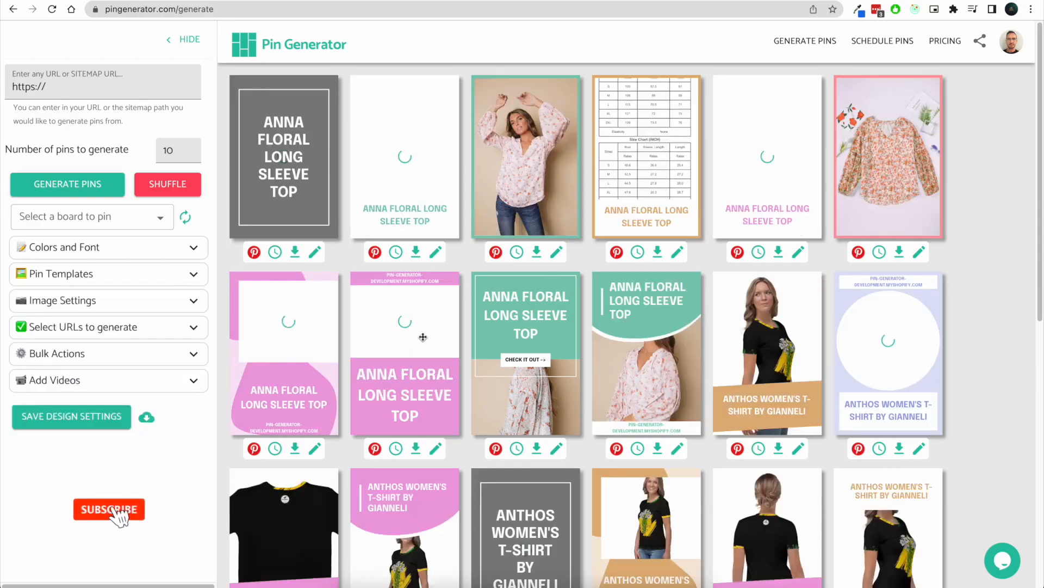
{"action": "scroll", "coordinate": [401, 479], "scroll_direction": "down", "scroll_amount": 10}
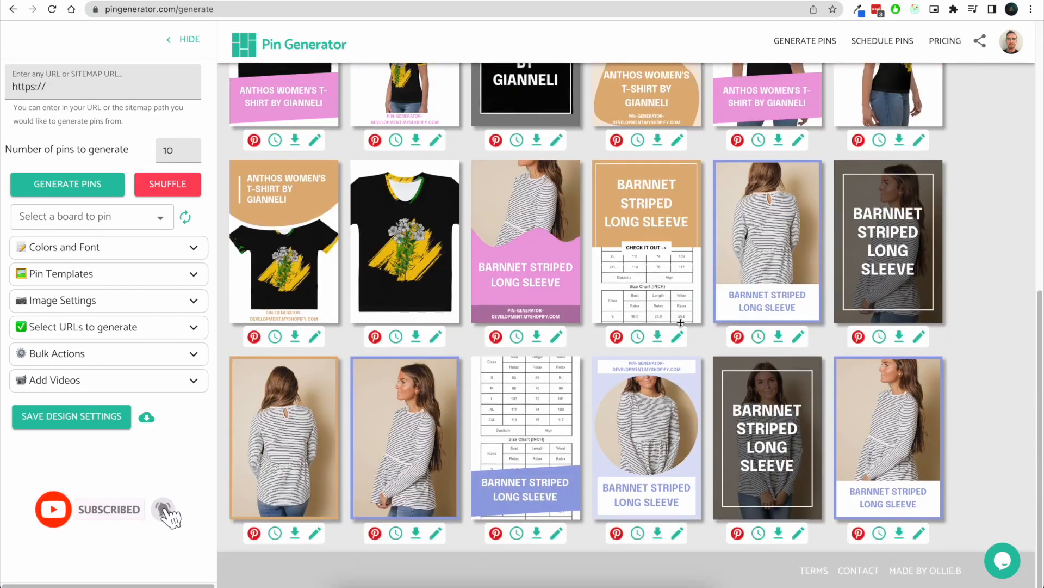
{"action": "scroll", "coordinate": [808, 294], "scroll_direction": "up", "scroll_amount": 10}
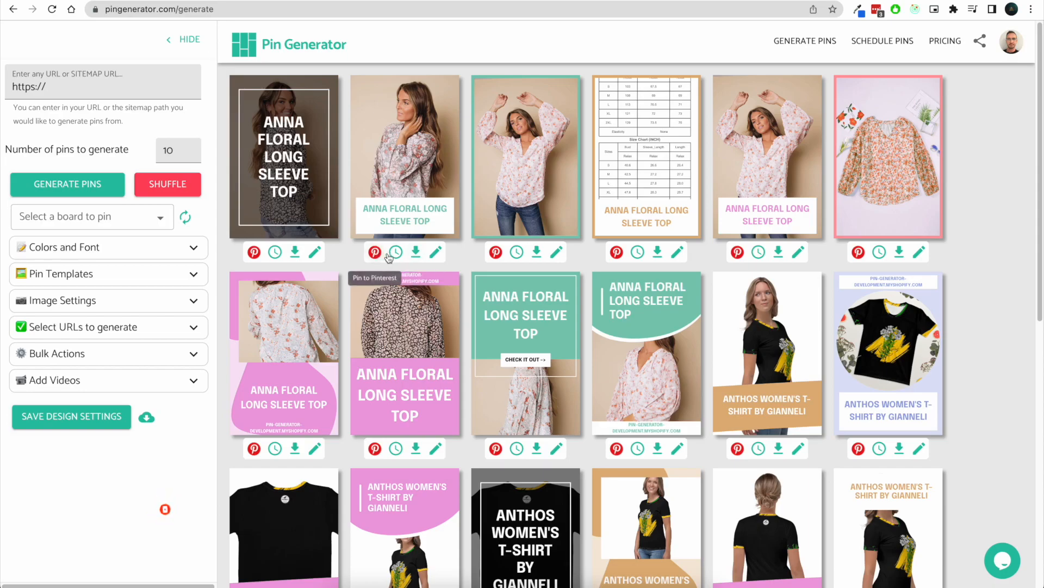
- Return to the Products page and open the Affiliate Program page from the account options
{"action": "left_click", "coordinate": [1010, 43]}
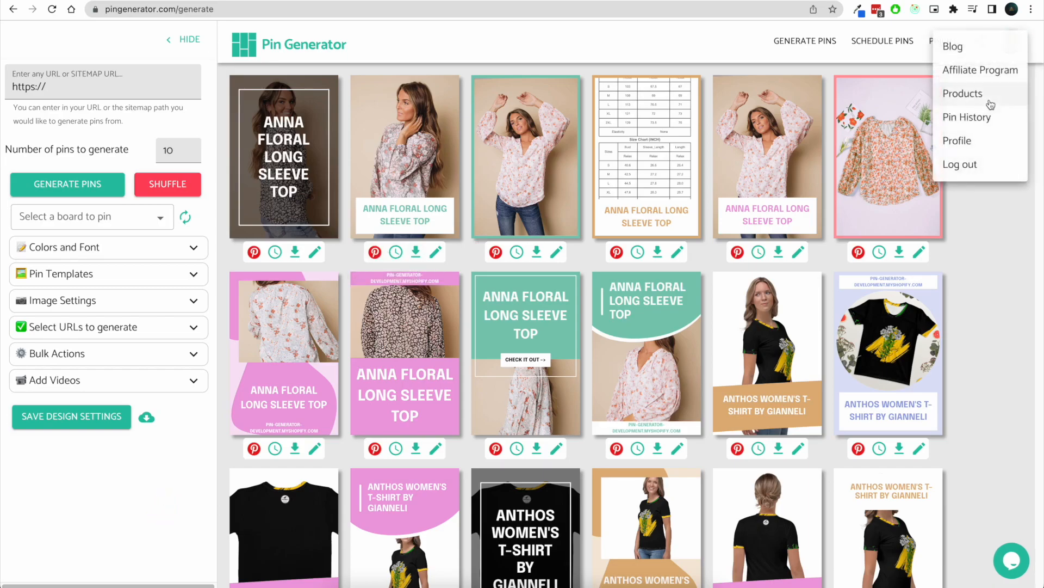
{"action": "left_click", "coordinate": [974, 158]}
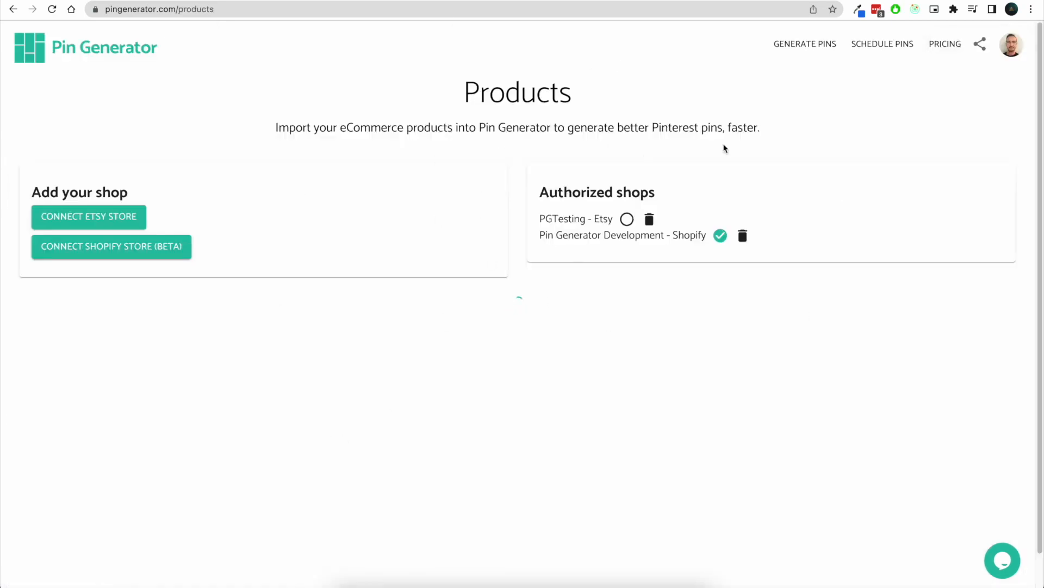
{"action": "left_click", "coordinate": [1008, 49]}
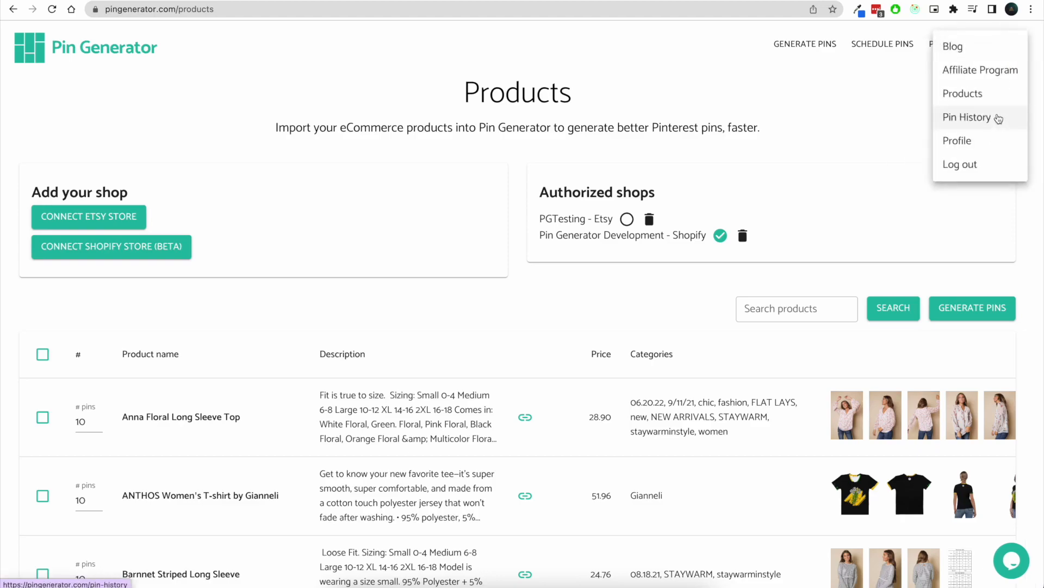
{"action": "left_click", "coordinate": [985, 71]}
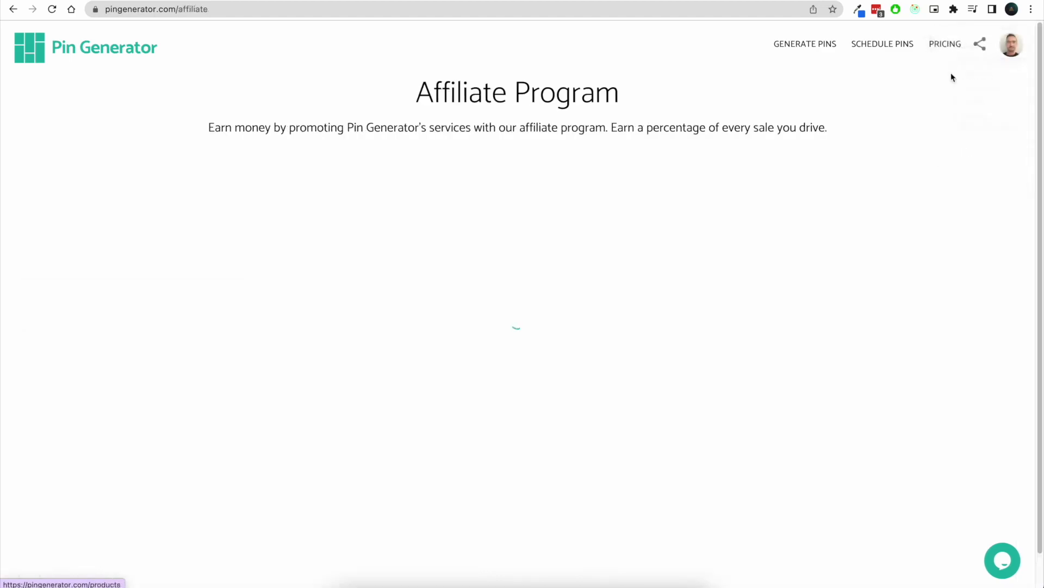
{"action": "scroll", "coordinate": [427, 146], "scroll_direction": "down", "scroll_amount": 1}
{"action": "scroll", "coordinate": [475, 100], "scroll_direction": "up", "scroll_amount": 1}
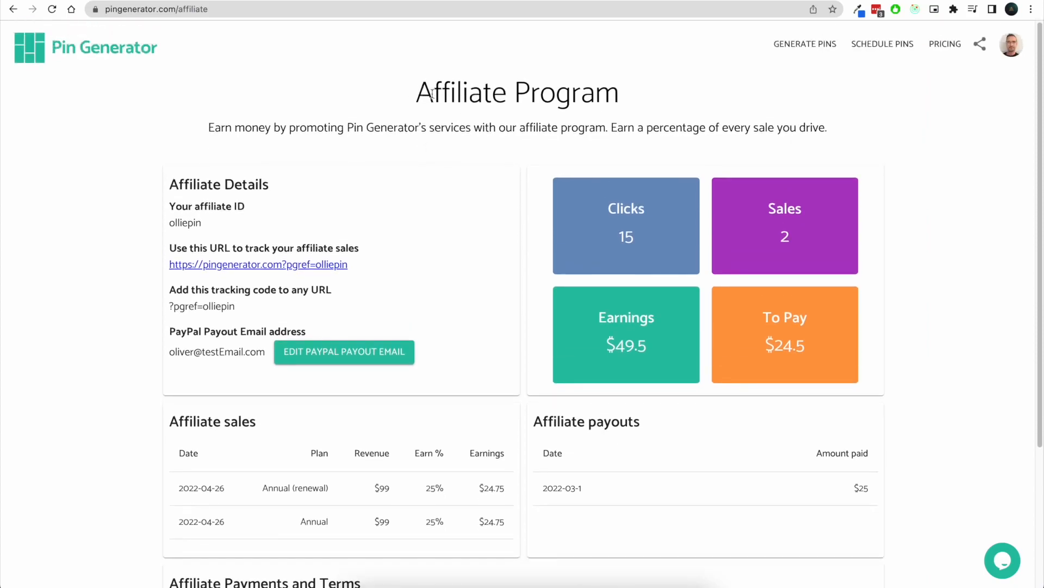
{"action": "left_click_drag", "start_coordinate": [432, 93], "coordinate": [642, 103]}
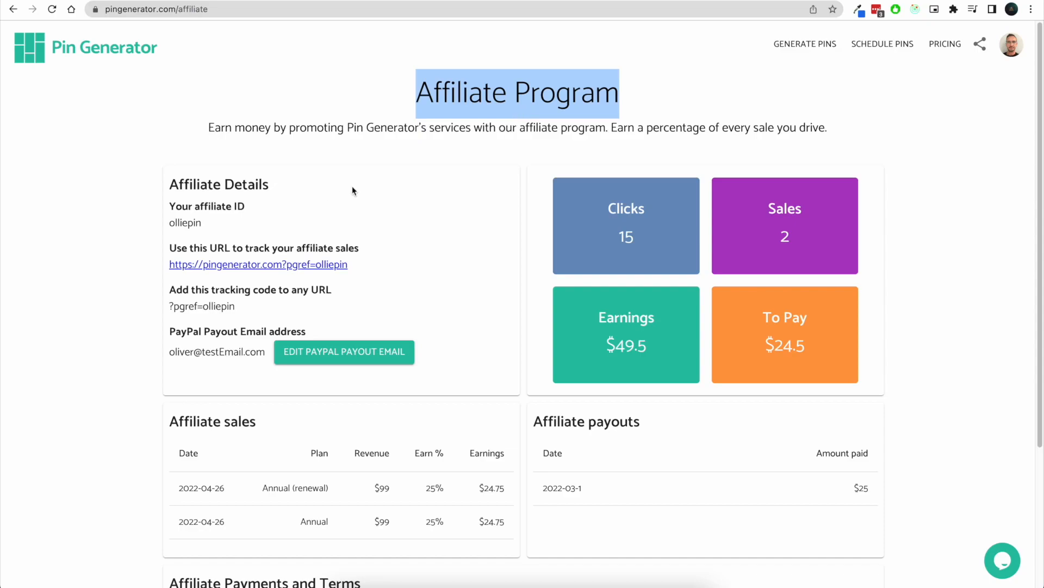
- Examine the affiliate details, tracking link, sales, payouts and payment terms
{"action": "scroll", "coordinate": [450, 179], "scroll_direction": "down", "scroll_amount": 1}
{"action": "scroll", "coordinate": [524, 185], "scroll_direction": "up", "scroll_amount": 1}
{"action": "scroll", "coordinate": [516, 197], "scroll_direction": "down", "scroll_amount": 1}
{"action": "scroll", "coordinate": [521, 189], "scroll_direction": "down", "scroll_amount": 3}
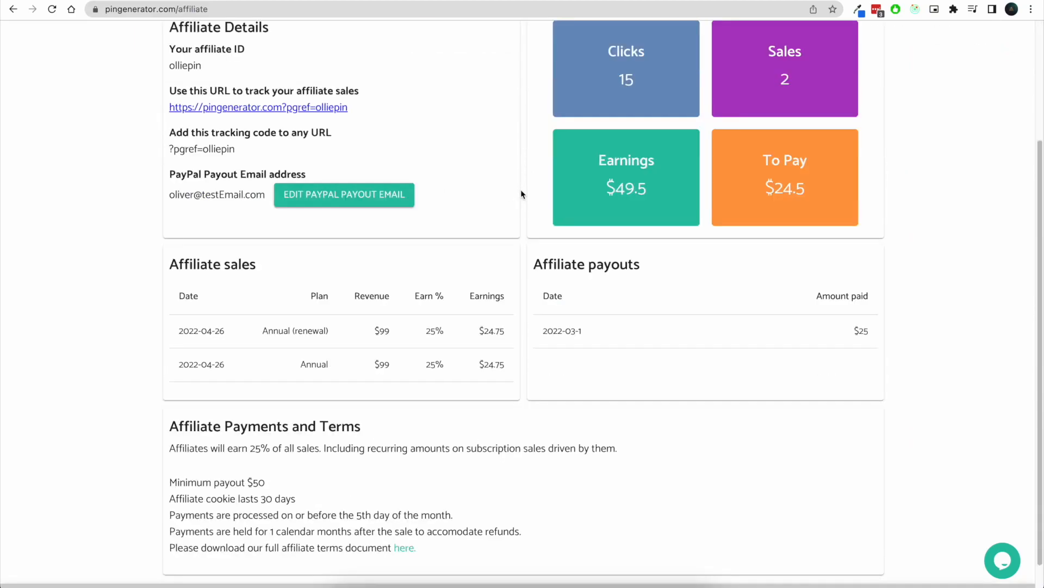
{"action": "scroll", "coordinate": [521, 190], "scroll_direction": "up", "scroll_amount": 2}
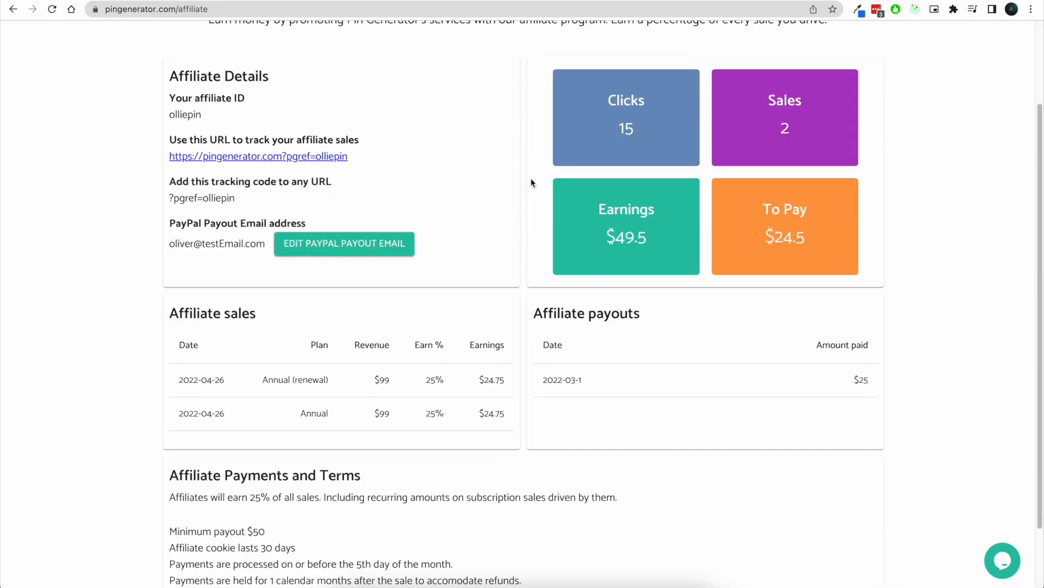
{"action": "scroll", "coordinate": [561, 397], "scroll_direction": "up", "scroll_amount": 1}
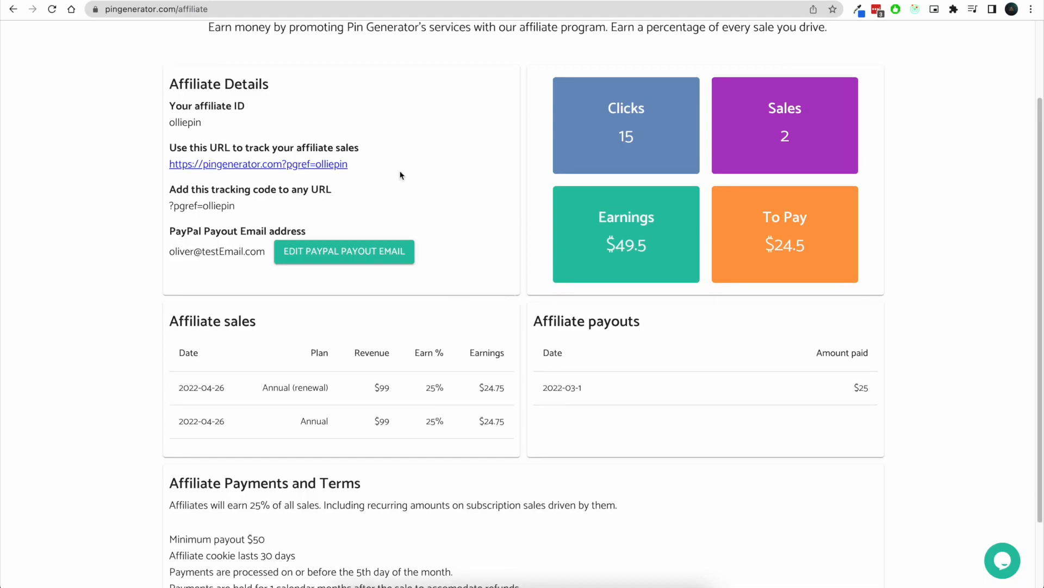
{"action": "scroll", "coordinate": [865, 356], "scroll_direction": "up", "scroll_amount": 1}
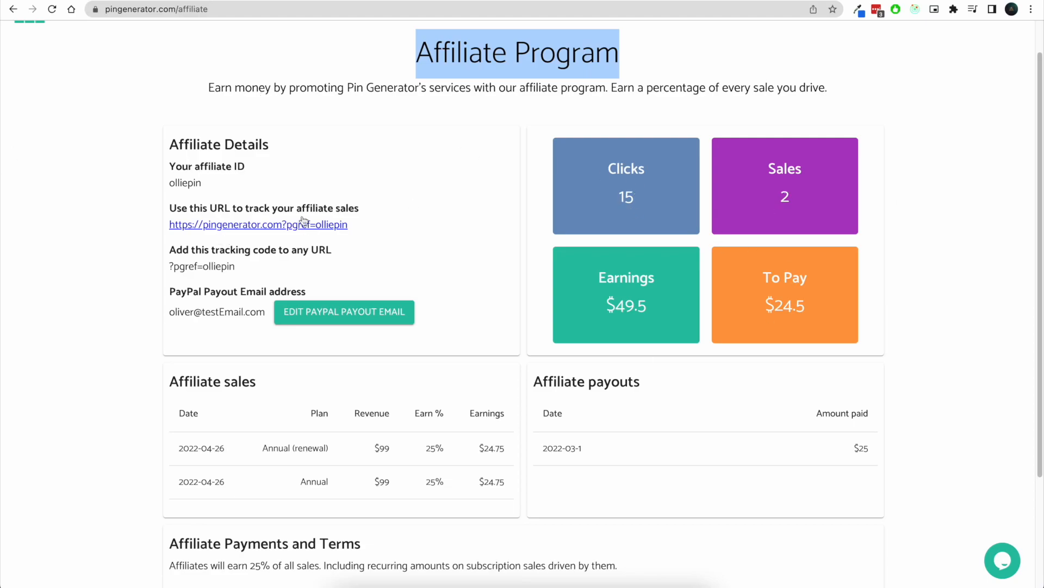
{"action": "left_click", "coordinate": [521, 143]}
{"action": "scroll", "coordinate": [540, 211], "scroll_direction": "down", "scroll_amount": 3}
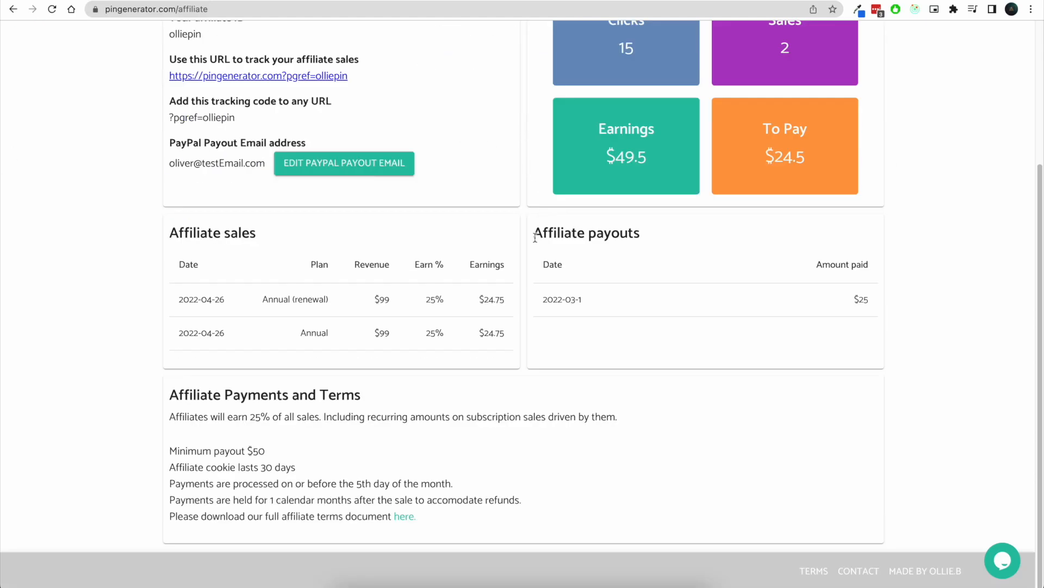
{"action": "scroll", "coordinate": [288, 376], "scroll_direction": "up", "scroll_amount": 1}
{"action": "left_click_drag", "start_coordinate": [232, 442], "coordinate": [554, 439]}
{"action": "scroll", "coordinate": [635, 436], "scroll_direction": "up", "scroll_amount": 3}
{"action": "scroll", "coordinate": [619, 275], "scroll_direction": "down", "scroll_amount": 2}
{"action": "scroll", "coordinate": [619, 274], "scroll_direction": "up", "scroll_amount": 2}
{"action": "left_click", "coordinate": [237, 10]}
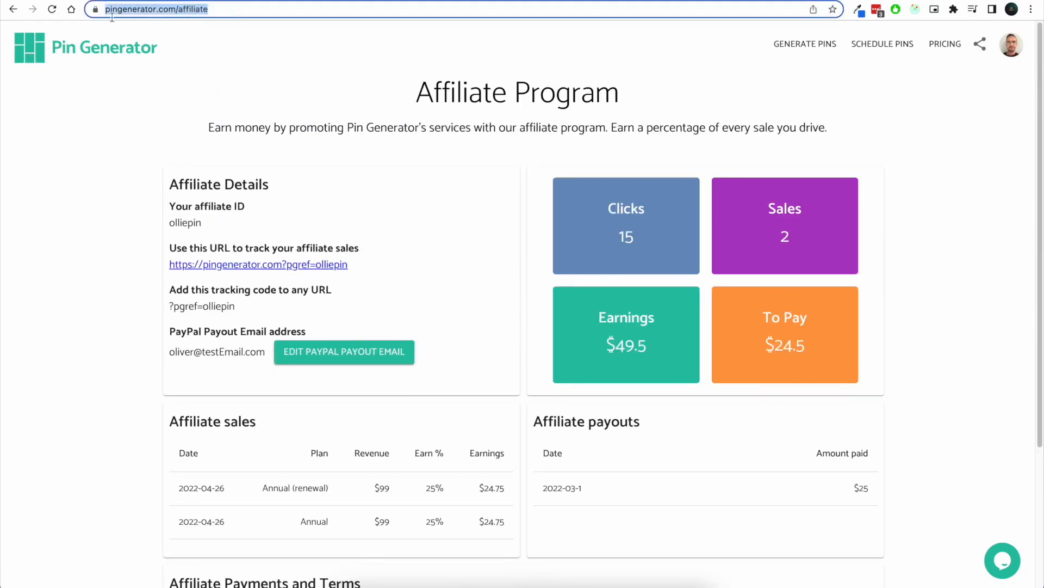
{"action": "left_click", "coordinate": [946, 109]}
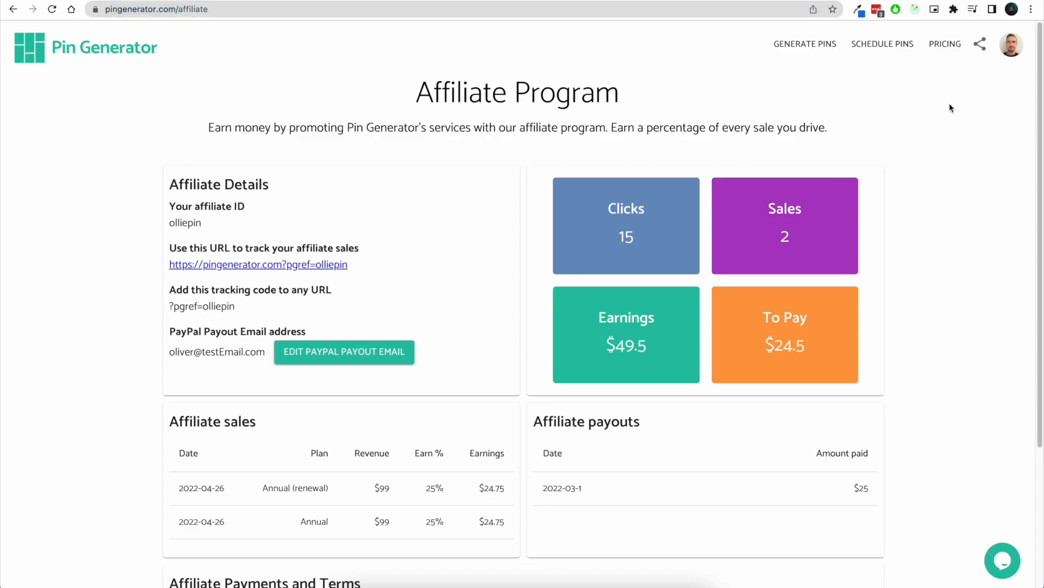
- Go to the Pin Generator home page and open the Contact page from its footer
{"action": "left_click", "coordinate": [1013, 48]}
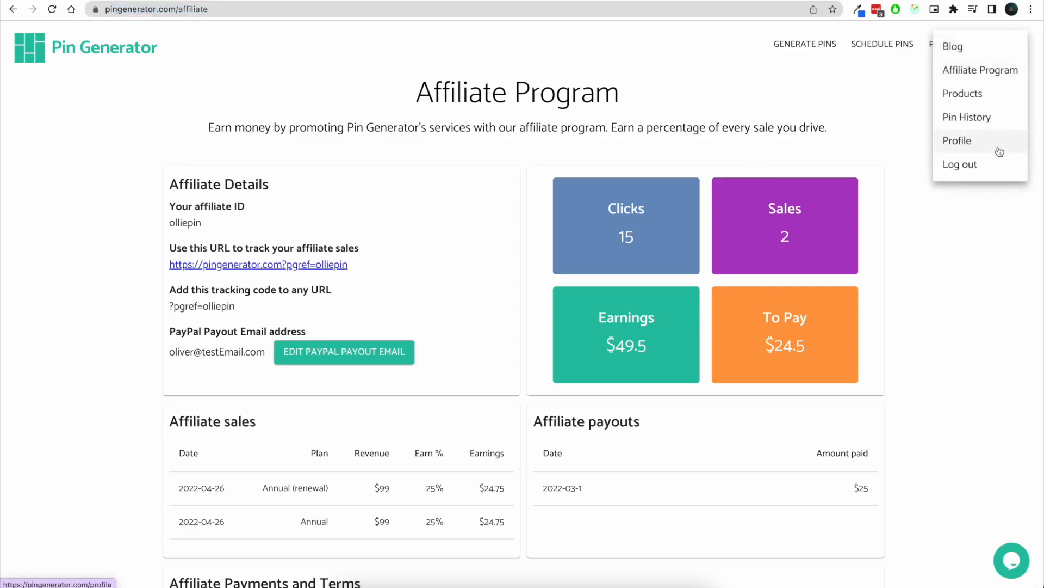
{"action": "left_click", "coordinate": [114, 58]}
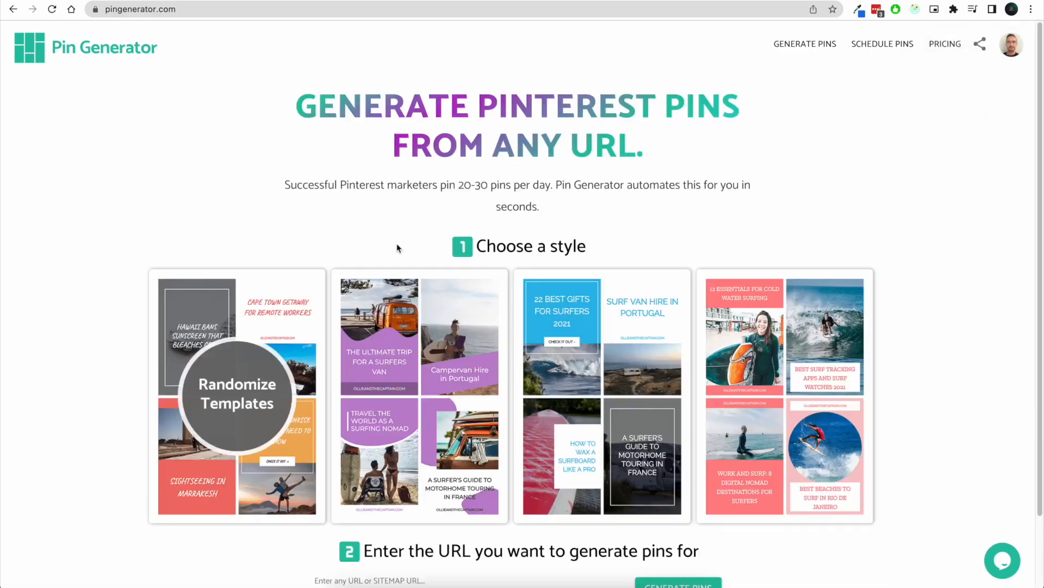
{"action": "scroll", "coordinate": [396, 244], "scroll_direction": "down", "scroll_amount": 2}
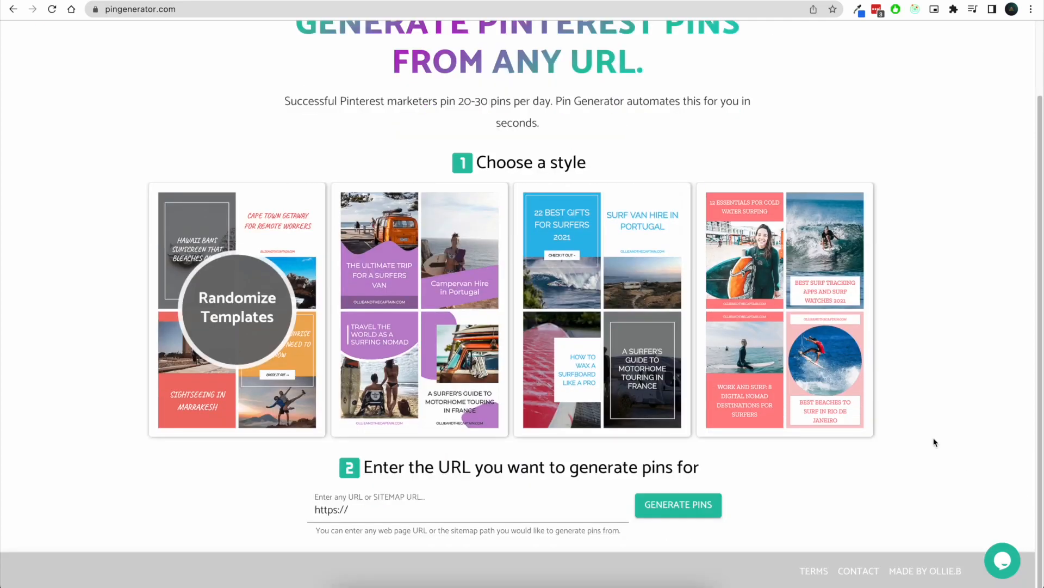
{"action": "left_click", "coordinate": [865, 574]}
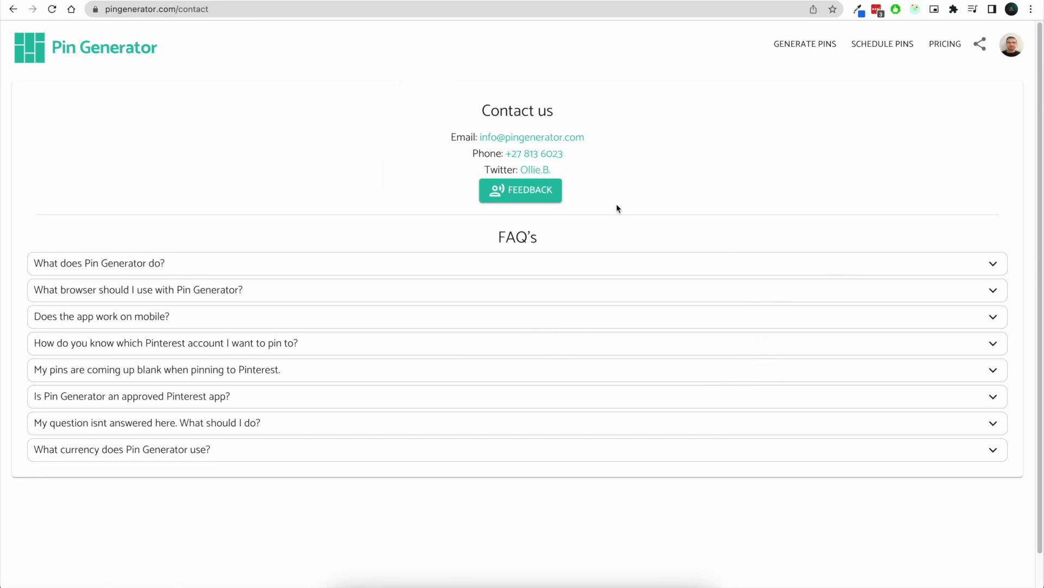
- Examine the feedback form with its response request option enabled, and close it without submitting
{"action": "left_click", "coordinate": [552, 195]}
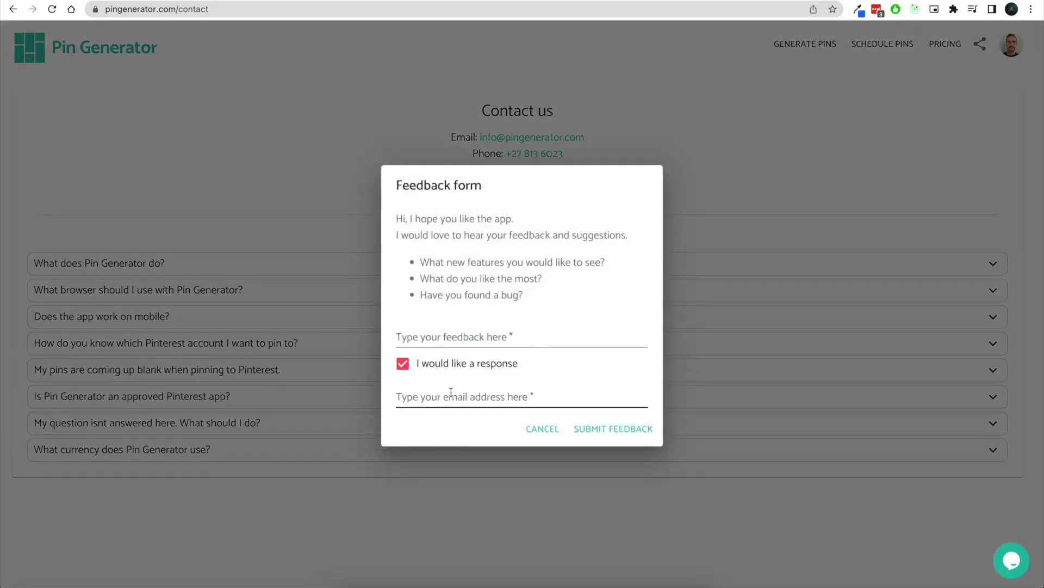
{"action": "left_click", "coordinate": [462, 363]}
{"action": "left_click", "coordinate": [214, 145]}
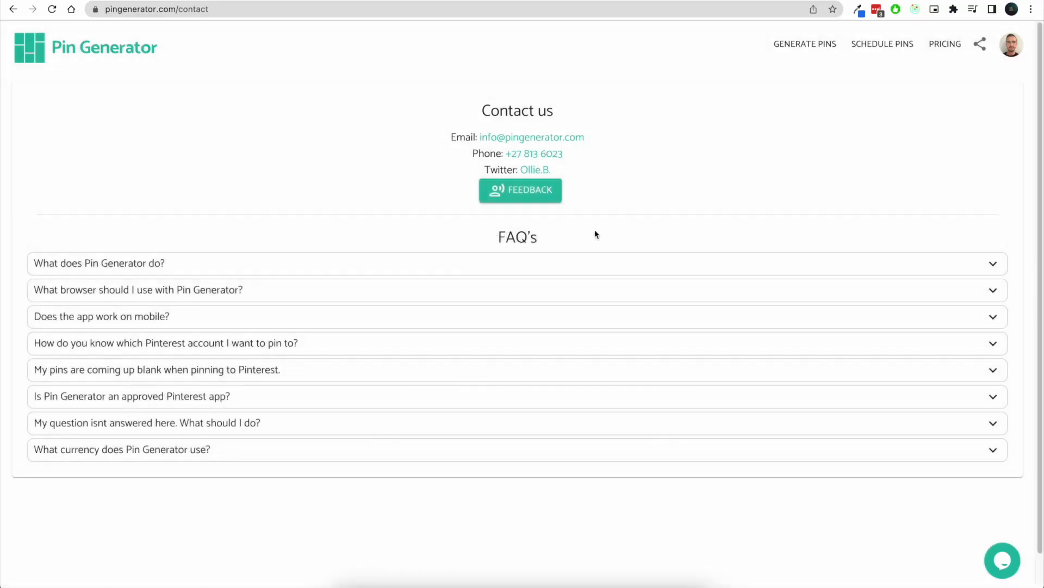
- View the Twitter profile of the site's creator linked in the footer and return to the Contact page
{"action": "scroll", "coordinate": [776, 456], "scroll_direction": "down", "scroll_amount": 1}
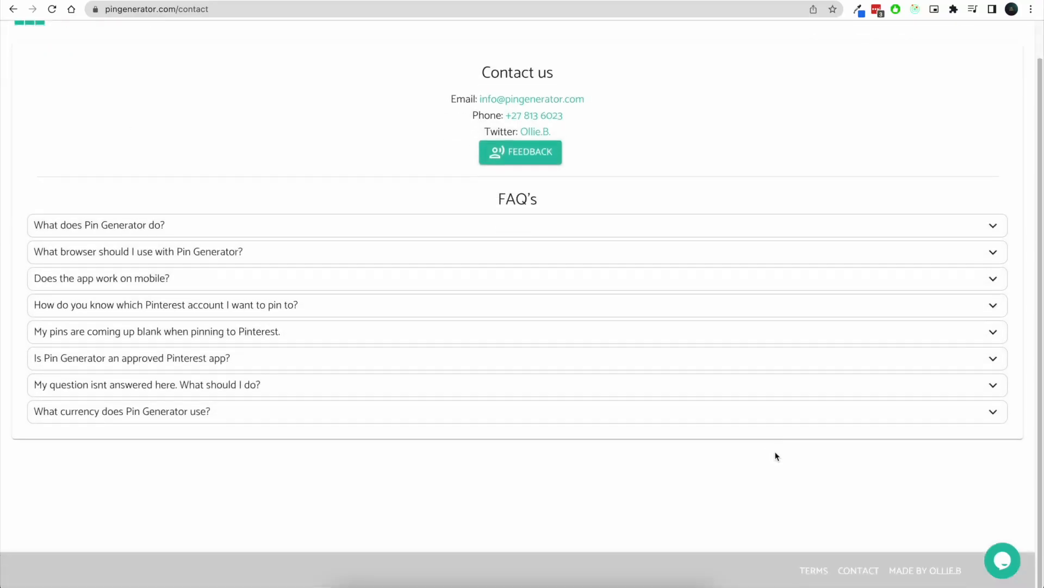
{"action": "left_click", "coordinate": [925, 571]}
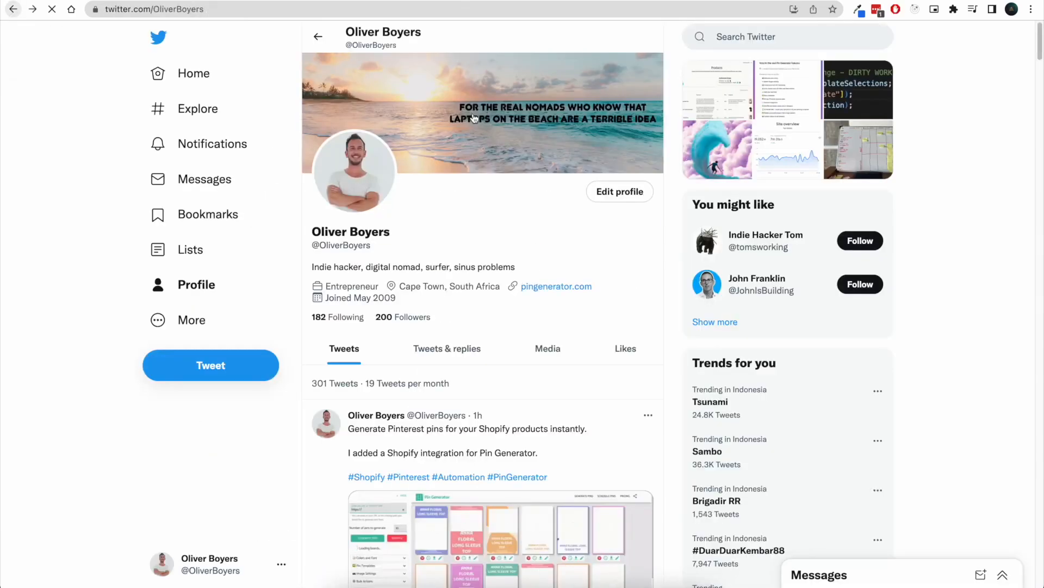
{"action": "left_click", "coordinate": [13, 9]}
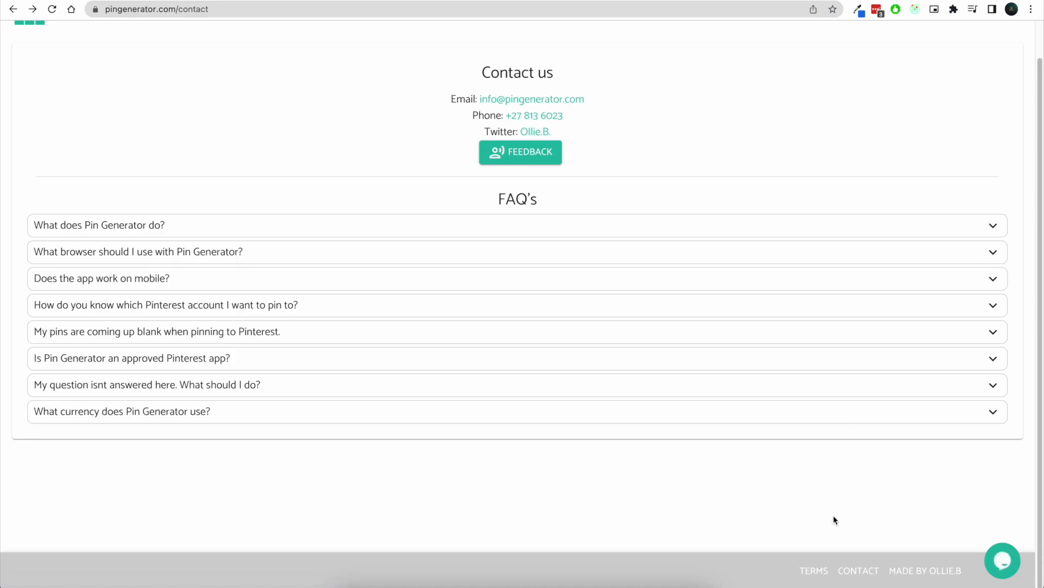
- Return to the Pin Generator home page and review its headline and introduction text
{"action": "scroll", "coordinate": [646, 444], "scroll_direction": "up", "scroll_amount": 1}
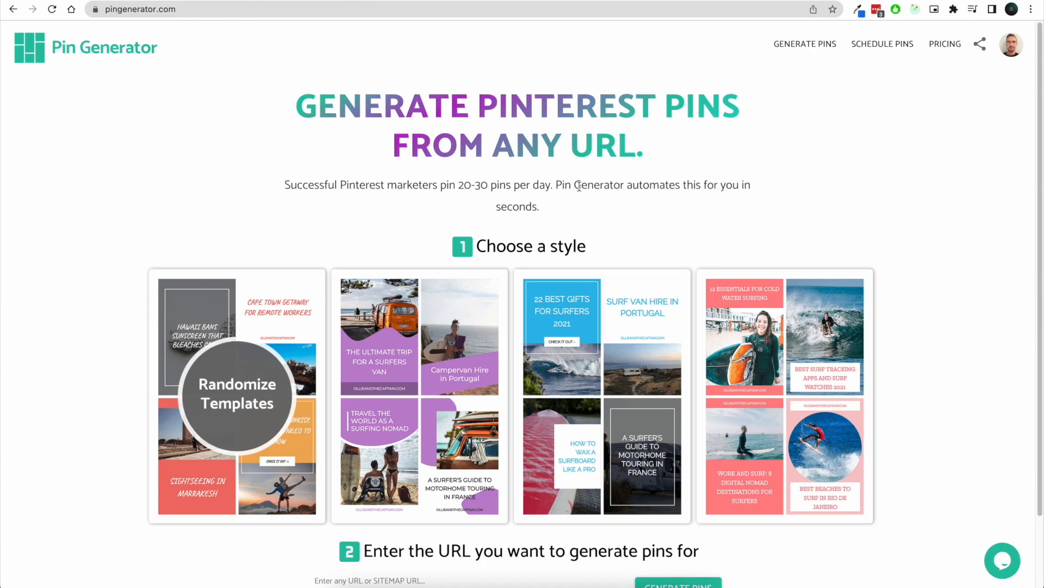
{"action": "left_click_drag", "start_coordinate": [592, 207], "coordinate": [308, 121]}
{"action": "left_click", "coordinate": [656, 155]}
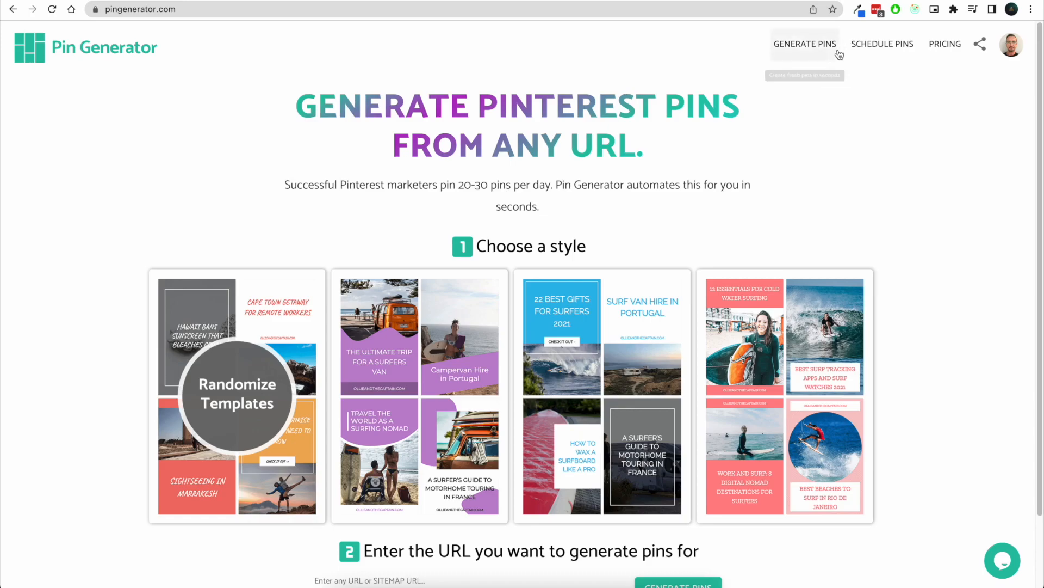